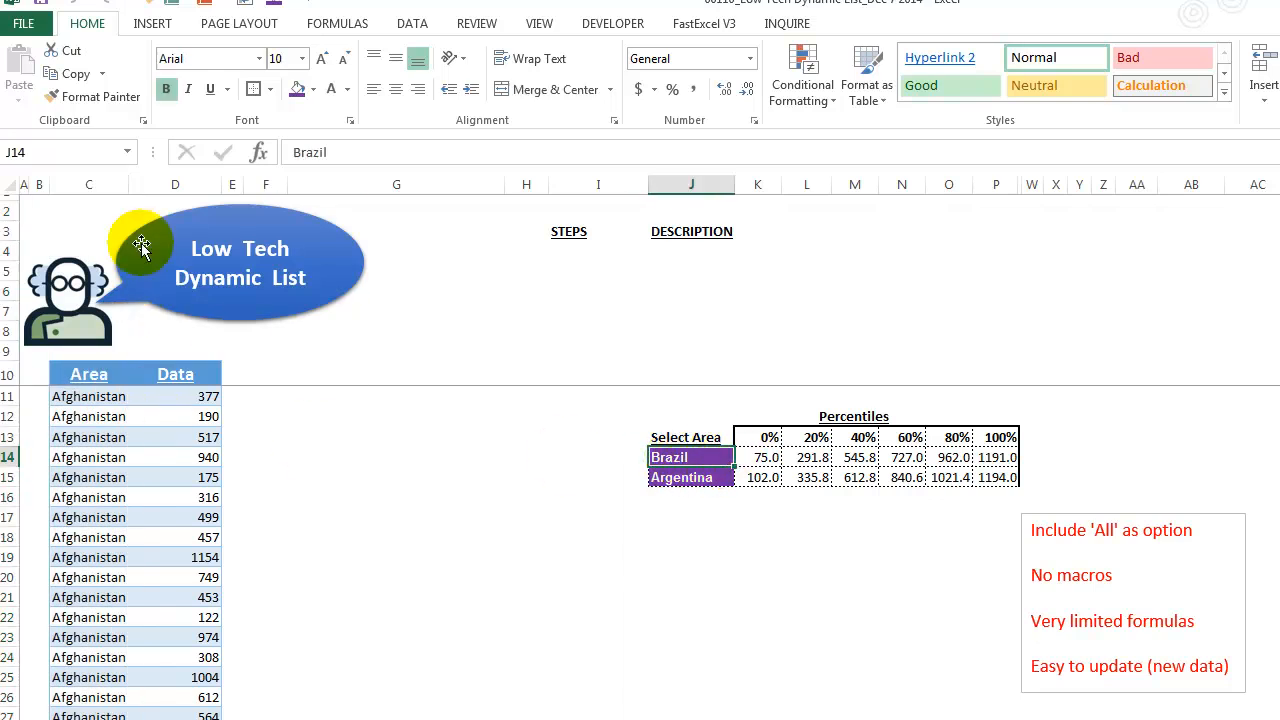
# - Examine the Area/Data table down to its last row and the Select Area cells feeding the percentile table
pyautogui.click(100, 183)
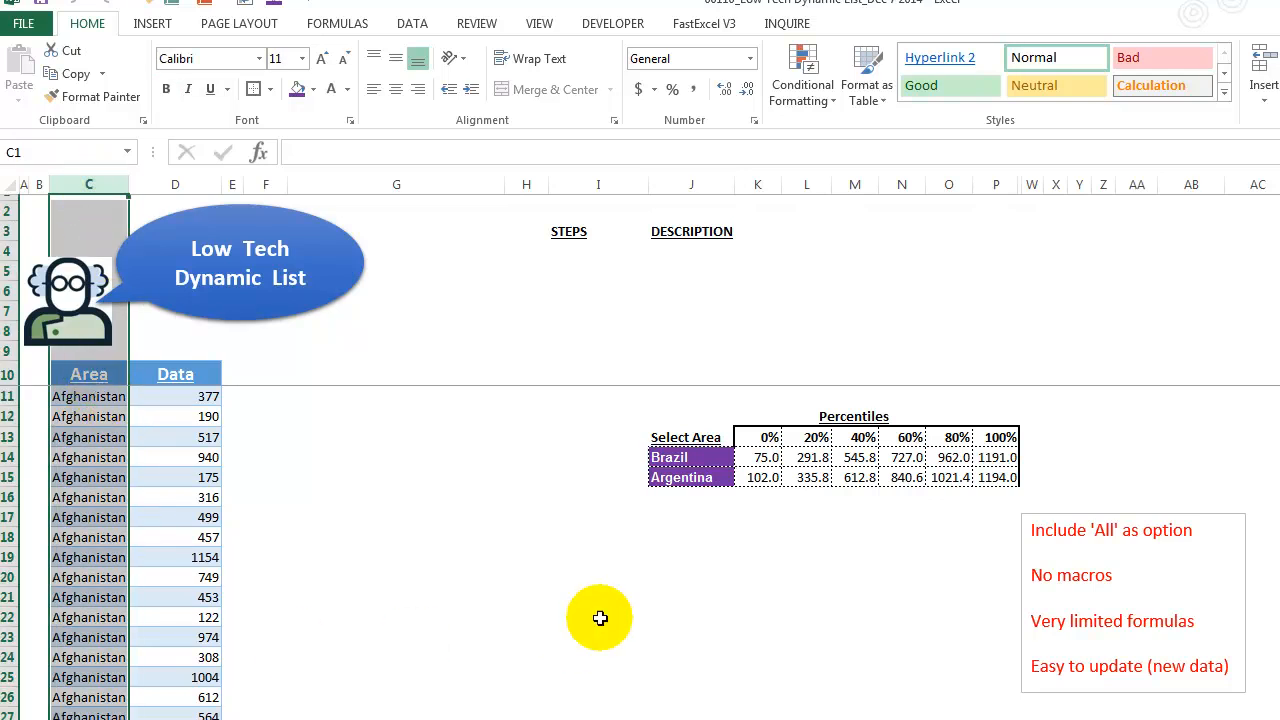
pyautogui.click(690, 452)
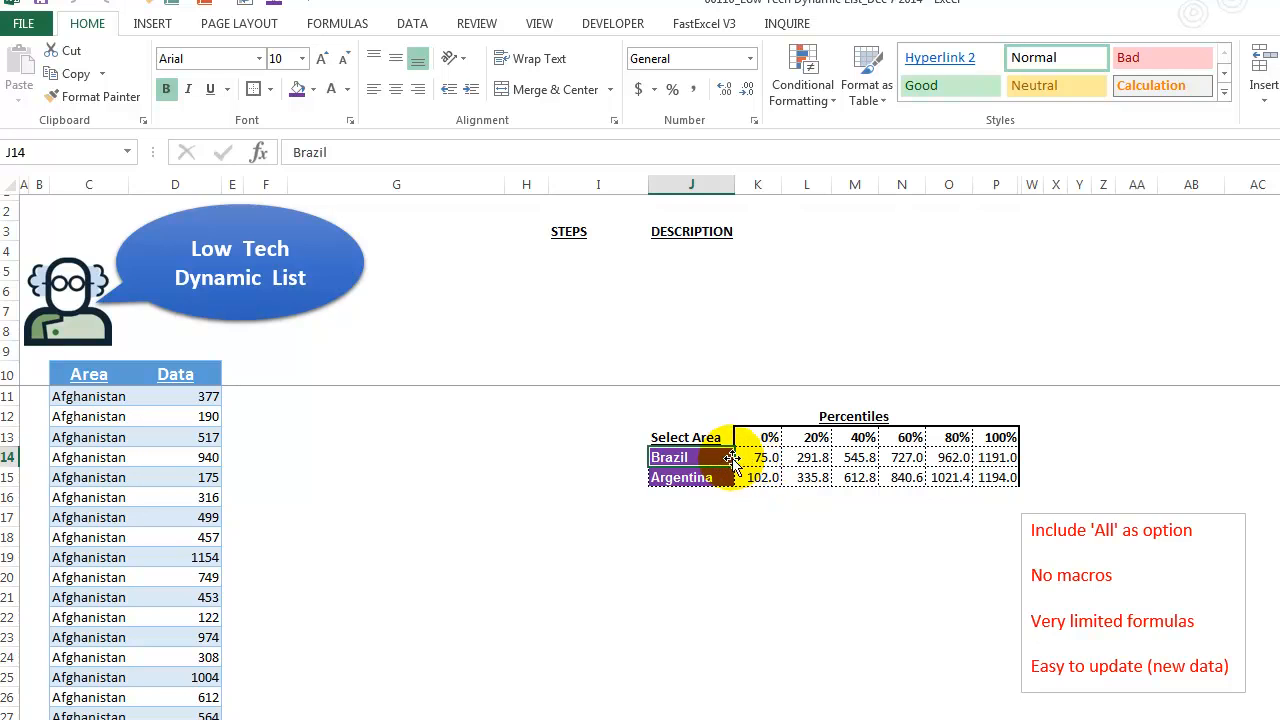
pyautogui.click(88, 185)
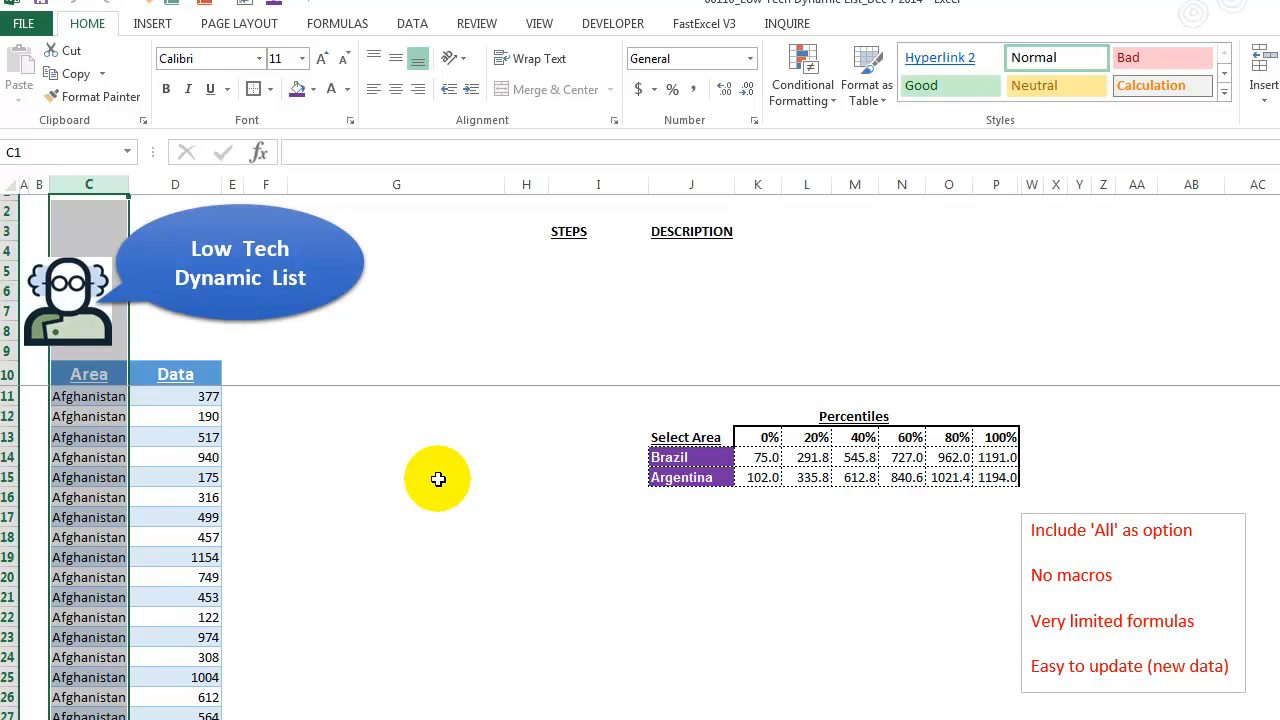
pyautogui.click(100, 478)
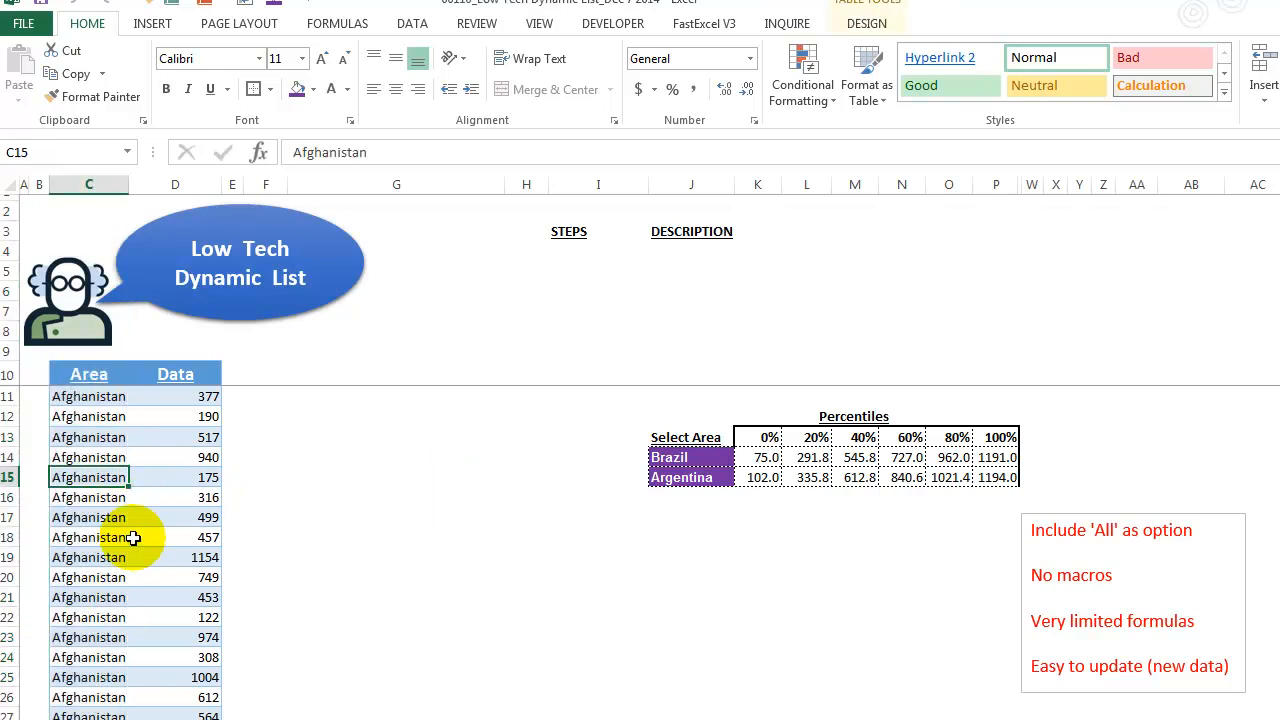
pyautogui.hotkey('ctrl', 'Down')
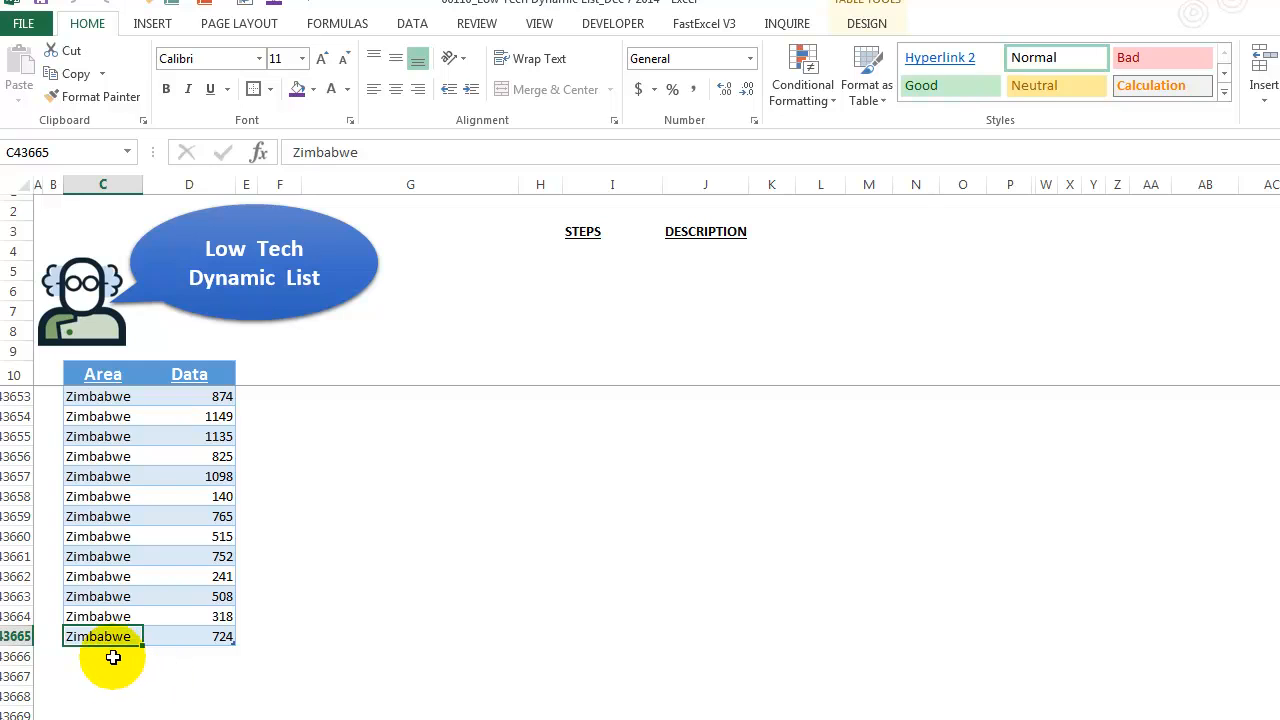
pyautogui.click(113, 657)
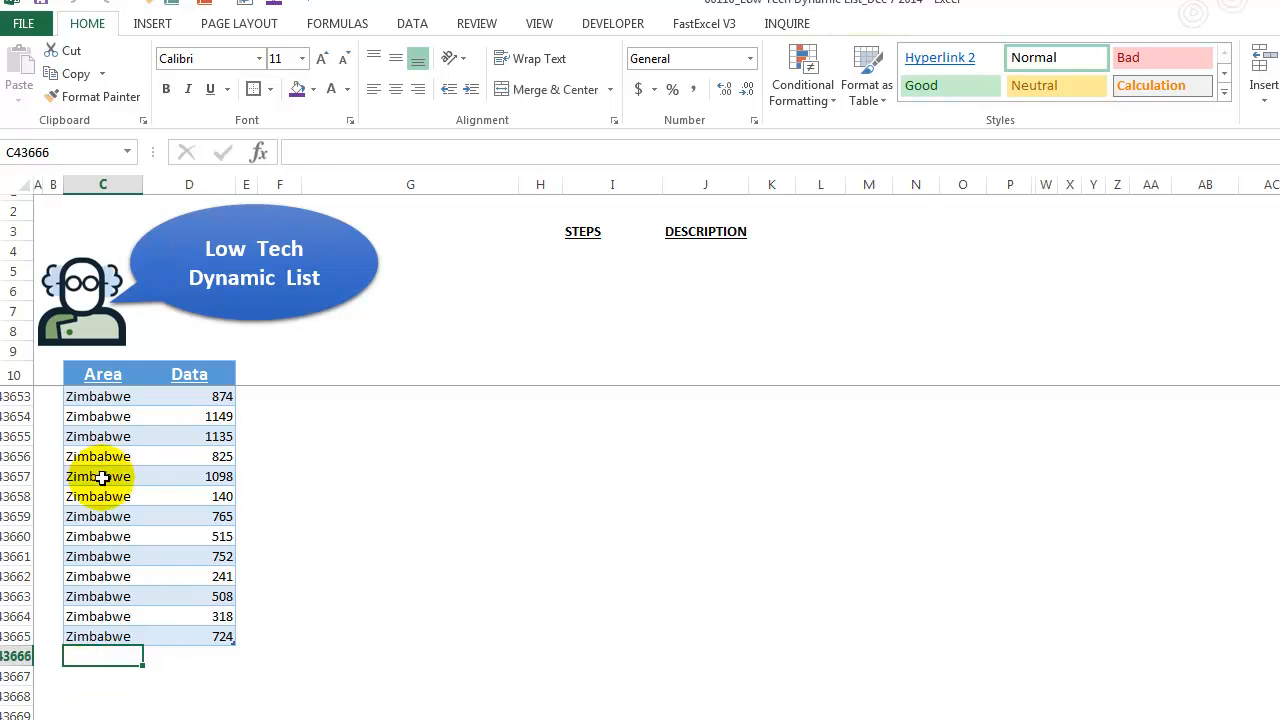
pyautogui.hotkey('ctrl', 'Home')
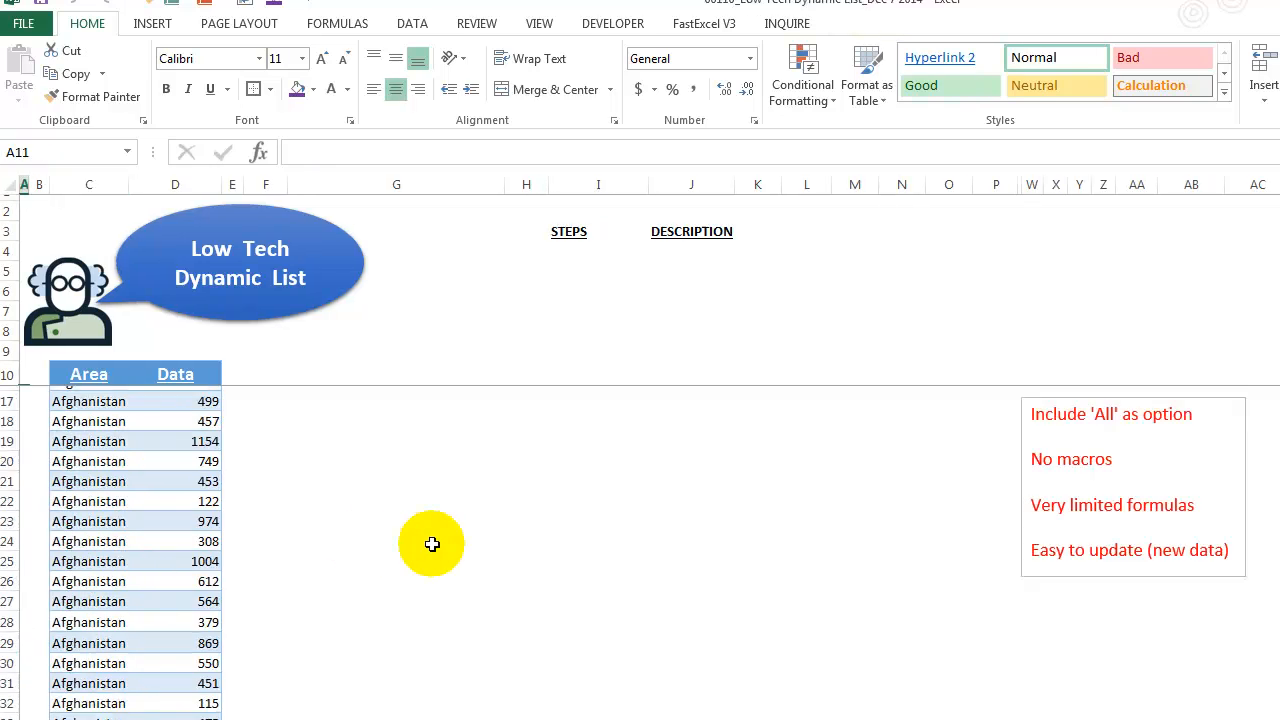
pyautogui.click(700, 457)
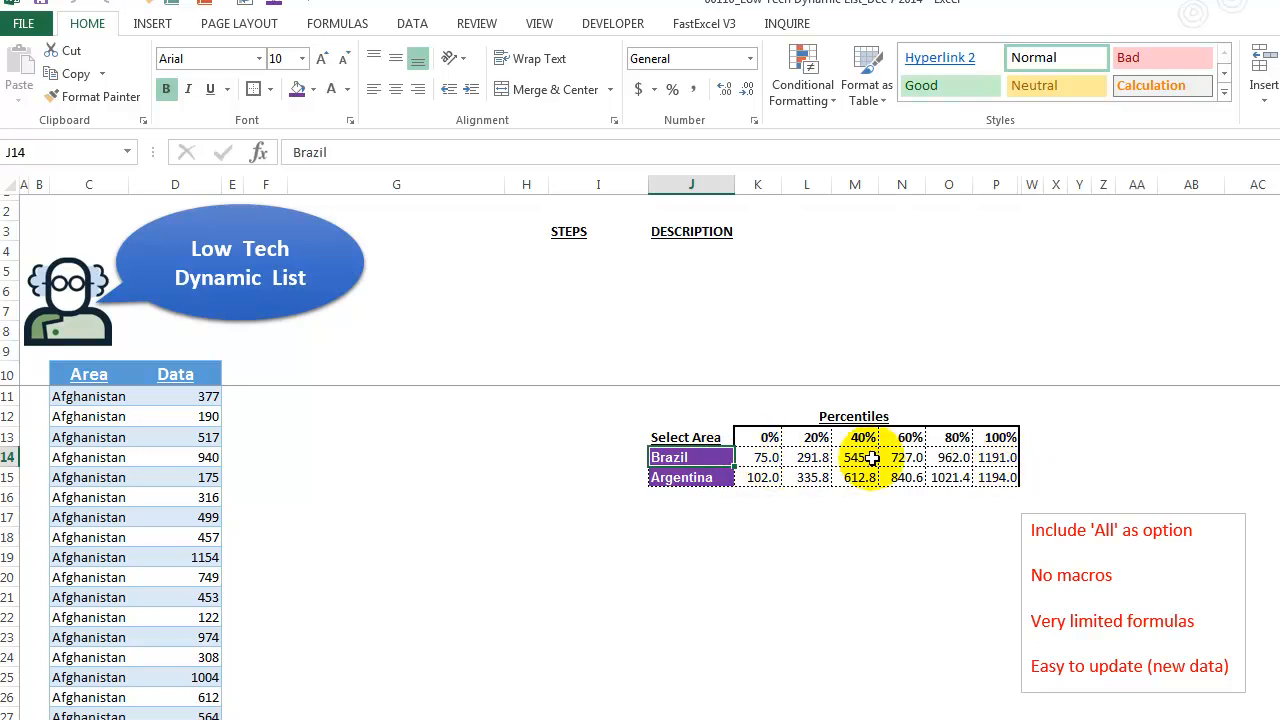
# - Enter All in the second Select Area cell and inspect the percentile formulas in its row
pyautogui.click(686, 477)
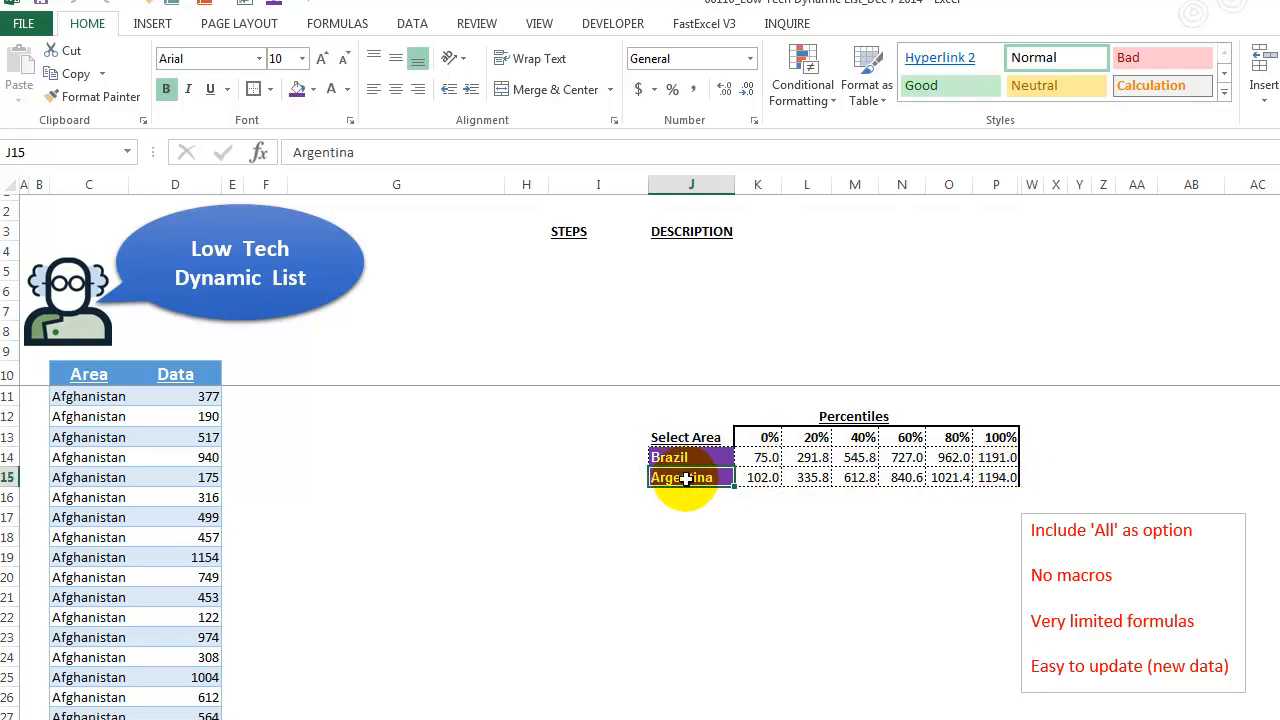
pyautogui.write('Al')
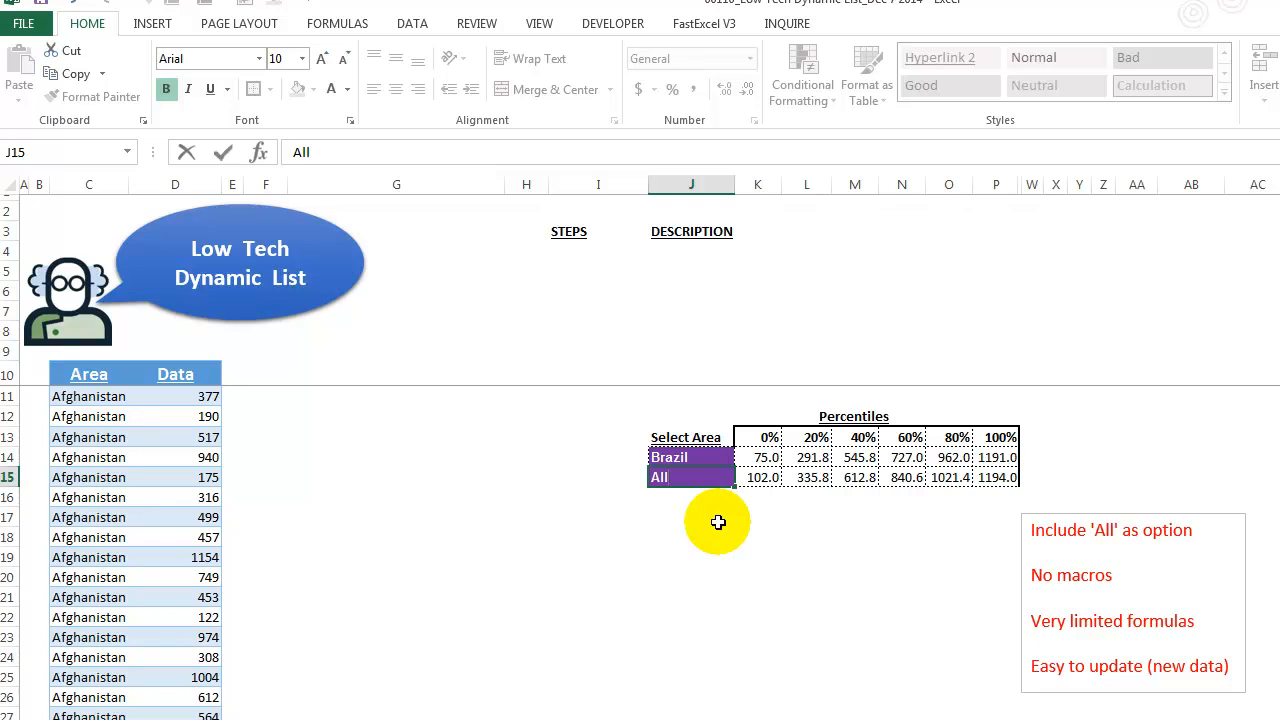
pyautogui.write('l')
pyautogui.press('Return')
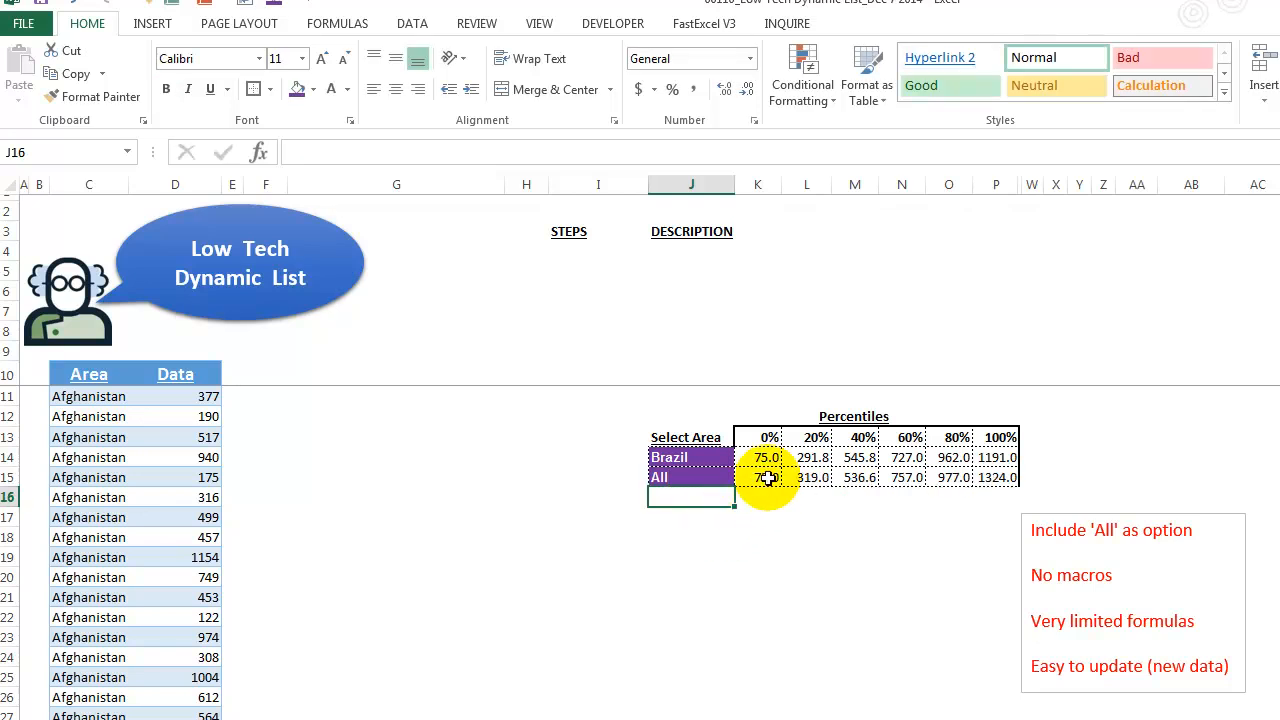
pyautogui.moveTo(763, 477); pyautogui.dragTo(1000, 478)
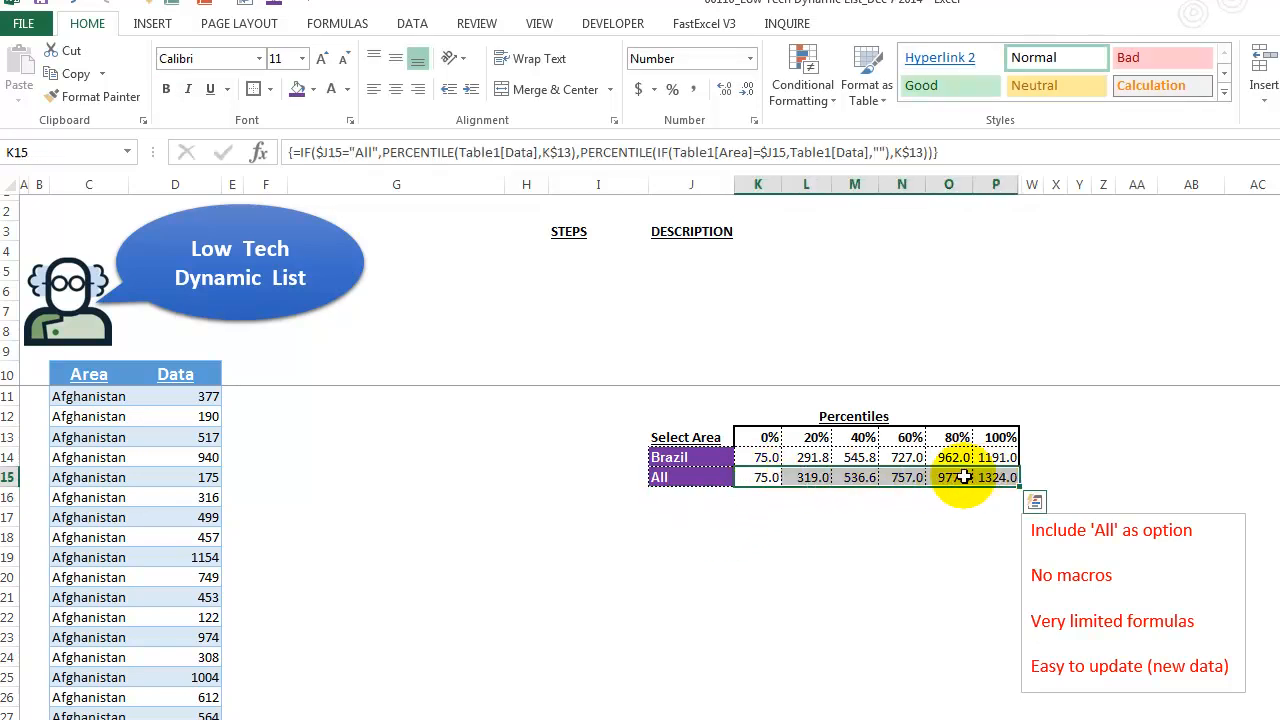
pyautogui.click(726, 479)
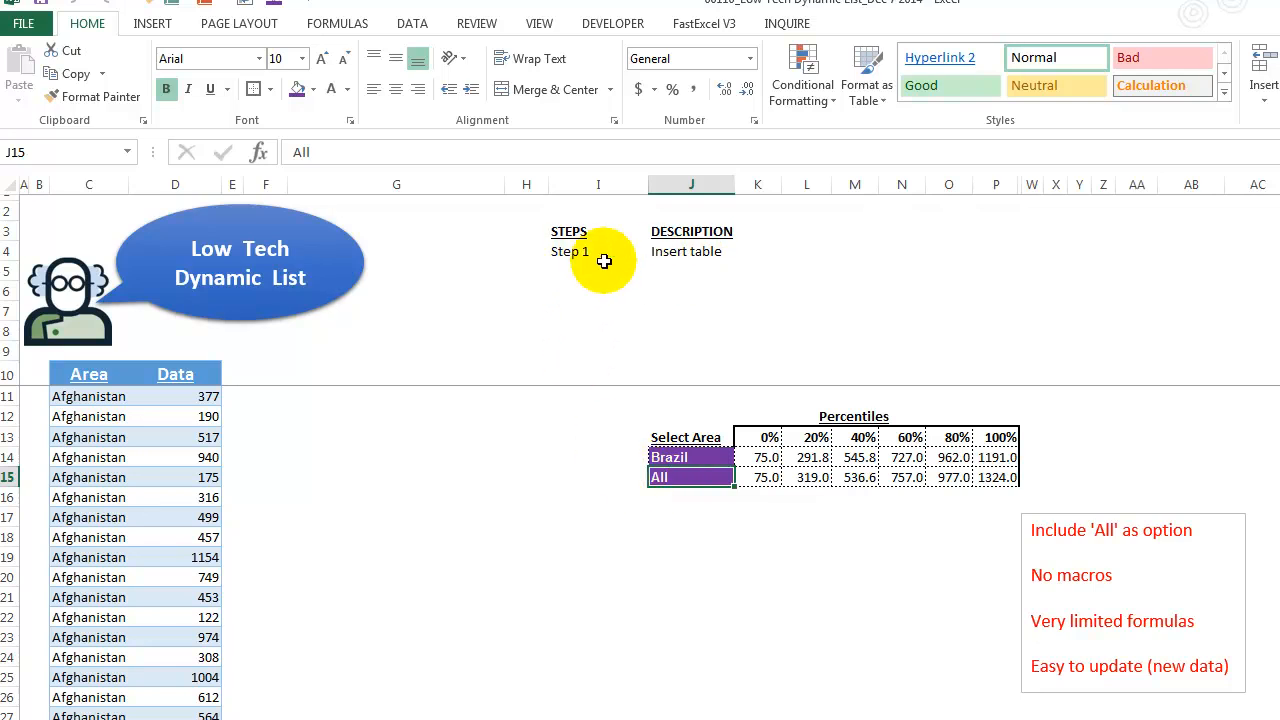
# - Create a PivotTable from Table1 placed on the existing worksheet at cell G10
pyautogui.moveTo(91, 371); pyautogui.dragTo(189, 677)
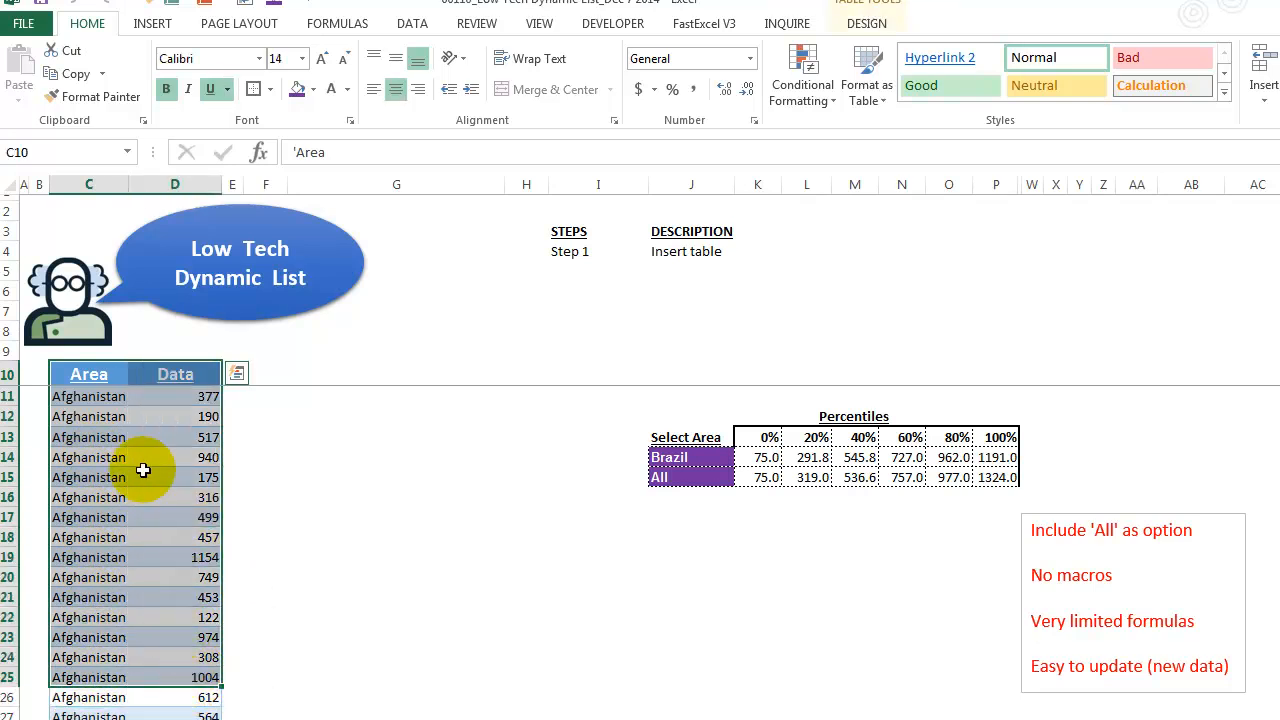
pyautogui.click(150, 24)
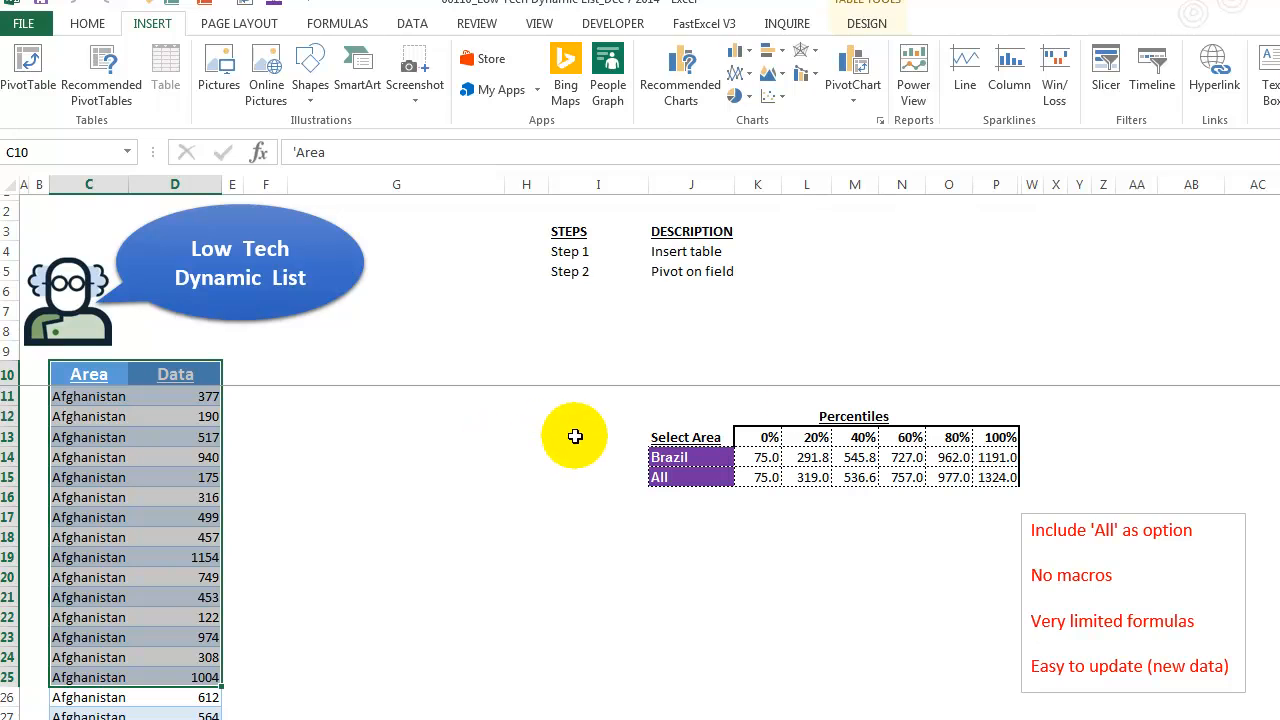
pyautogui.click(75, 374)
pyautogui.hotkey('ctrl', 'shift', 'Down')
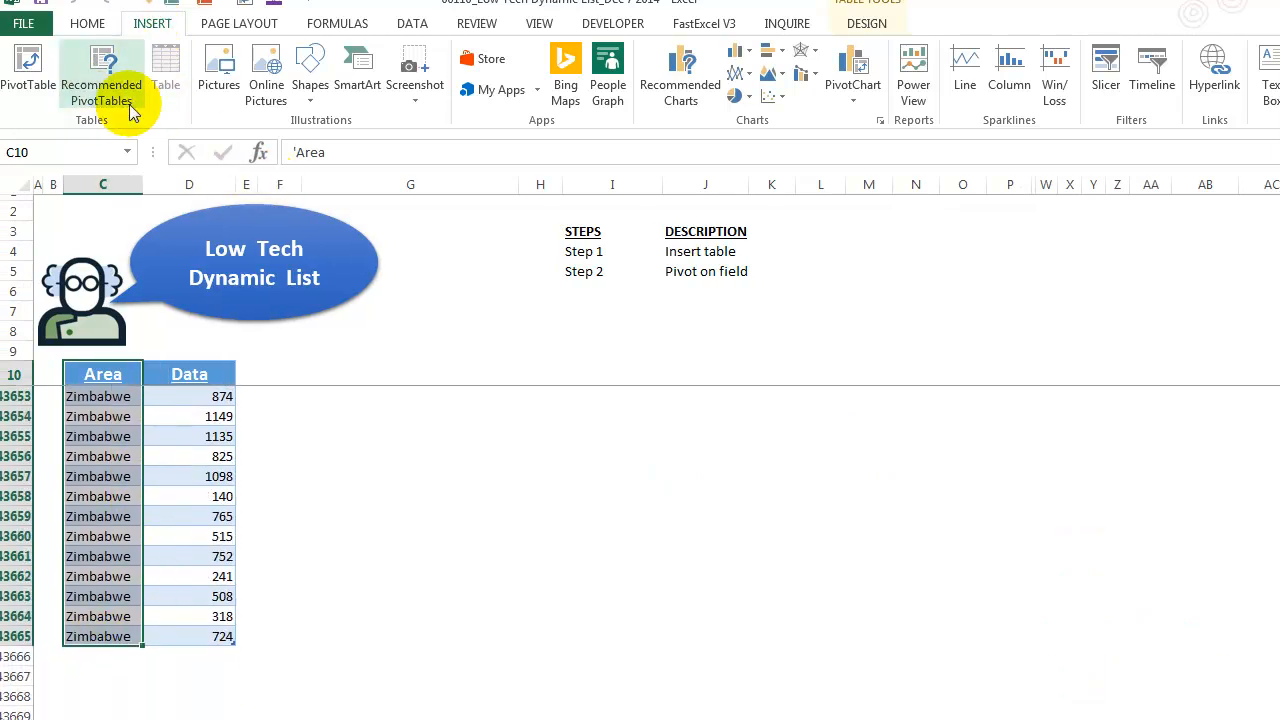
pyautogui.click(28, 62)
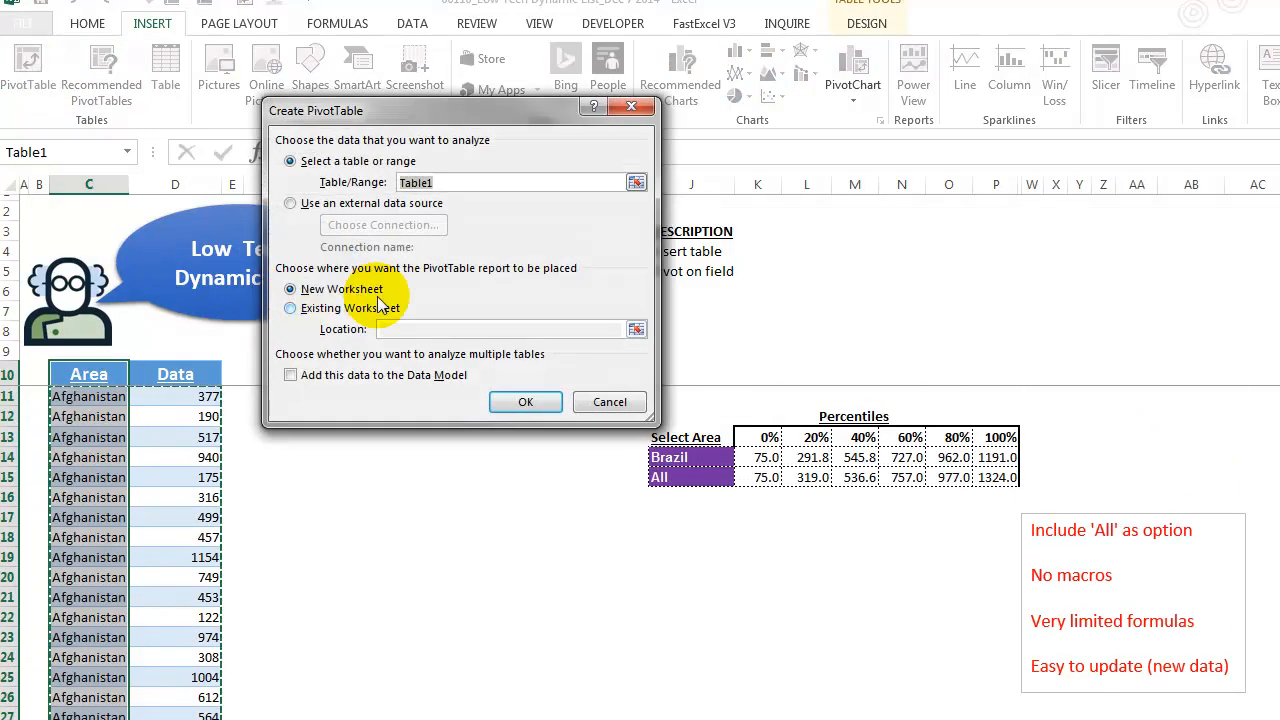
pyautogui.moveTo(470, 111); pyautogui.dragTo(602, 497)
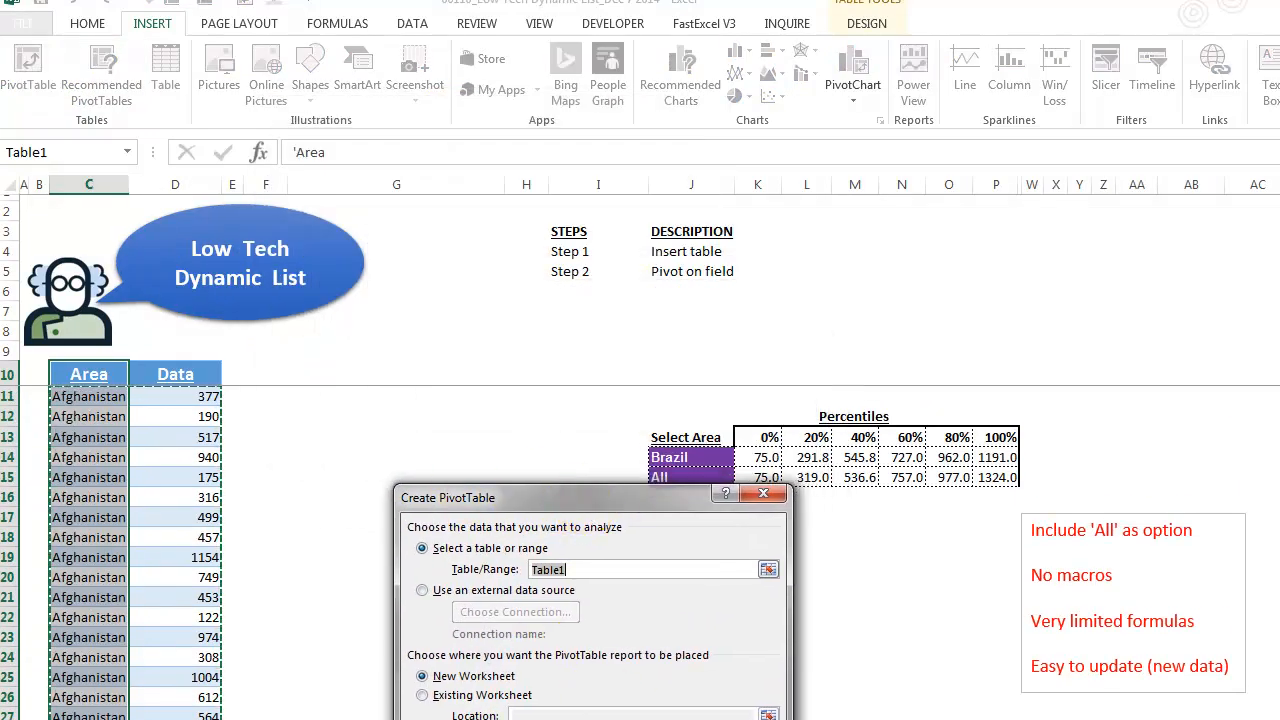
pyautogui.click(422, 695)
pyautogui.click(768, 714)
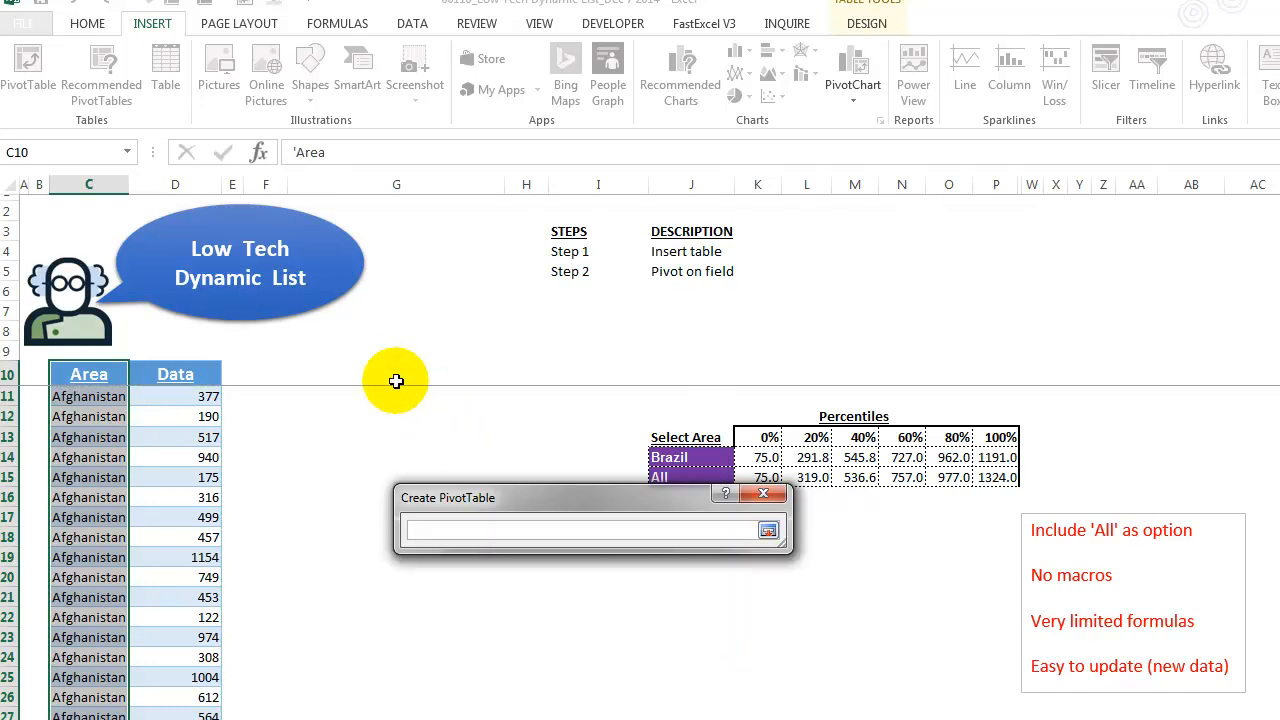
pyautogui.click(768, 530)
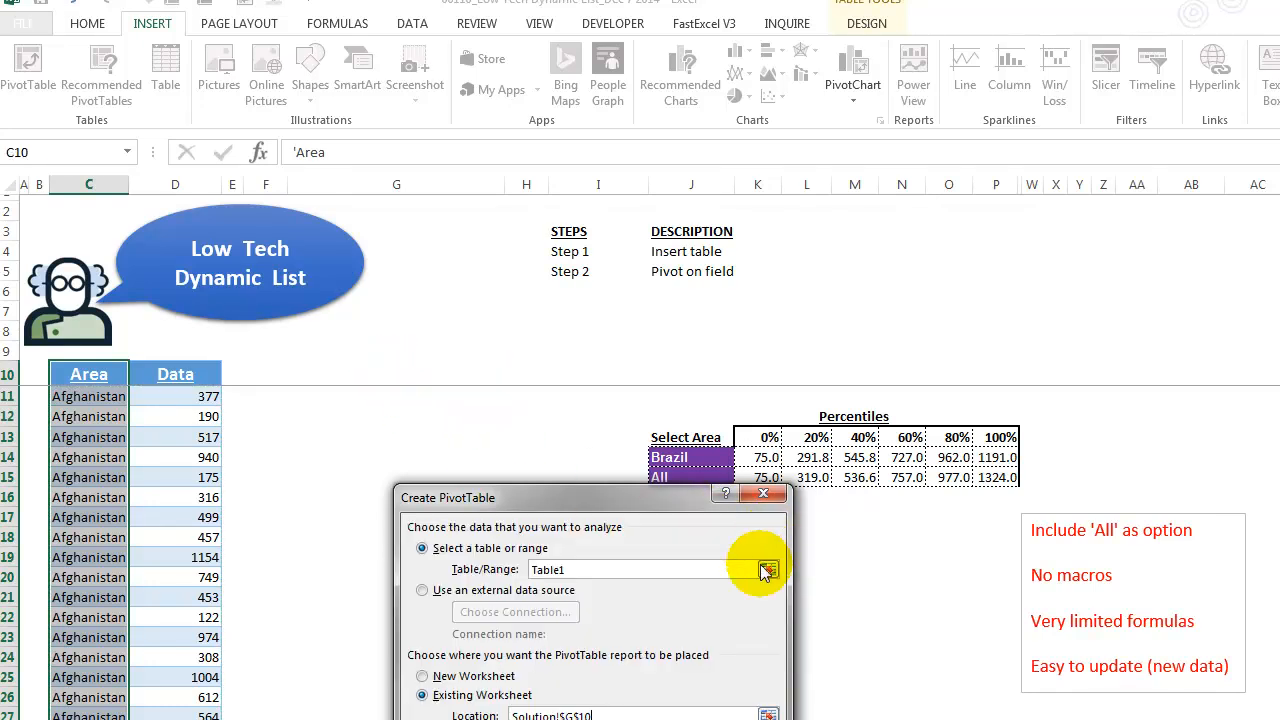
pyautogui.press('Return')
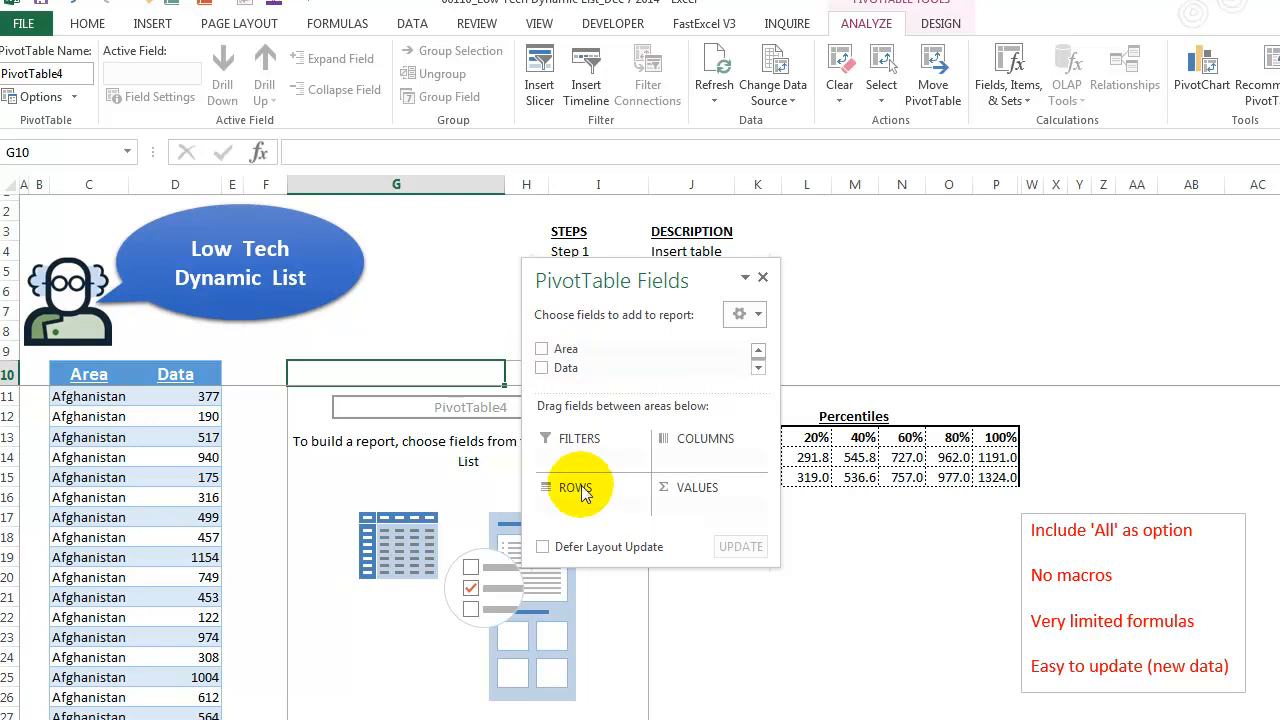
# - Add the Area field to the PivotTable rows, close the field list, and narrow column G
pyautogui.click(543, 351)
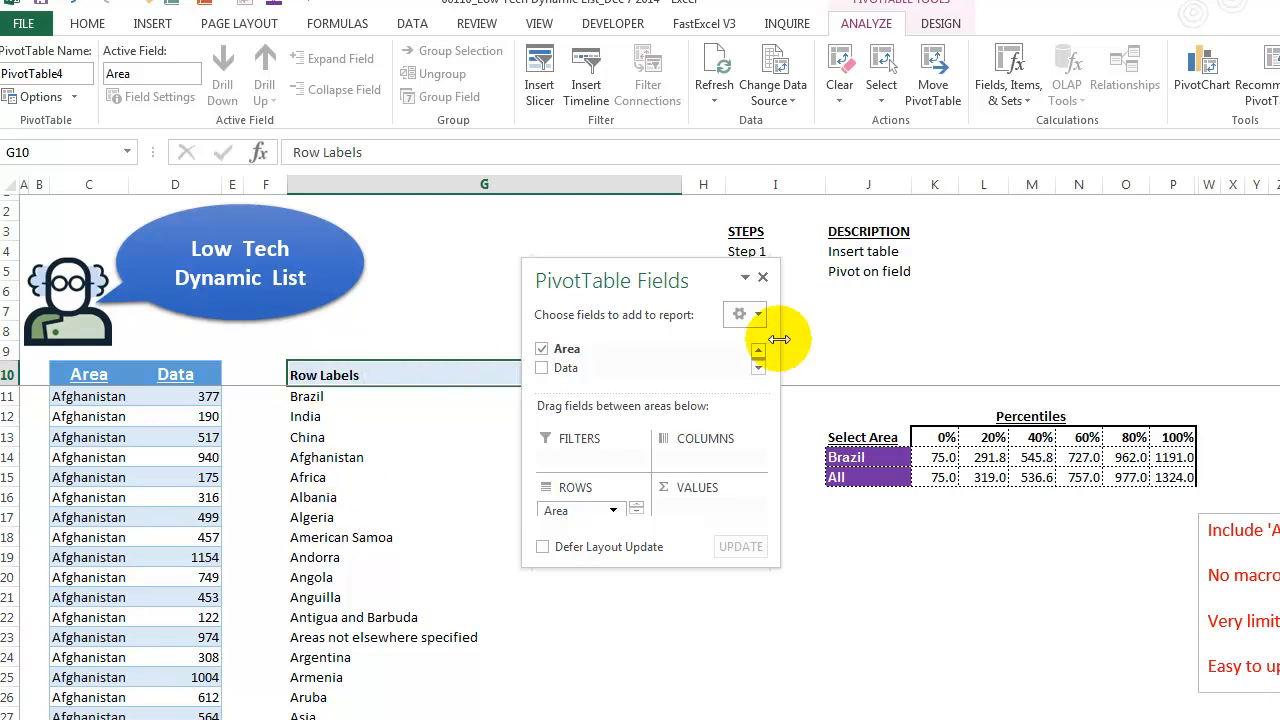
pyautogui.click(763, 277)
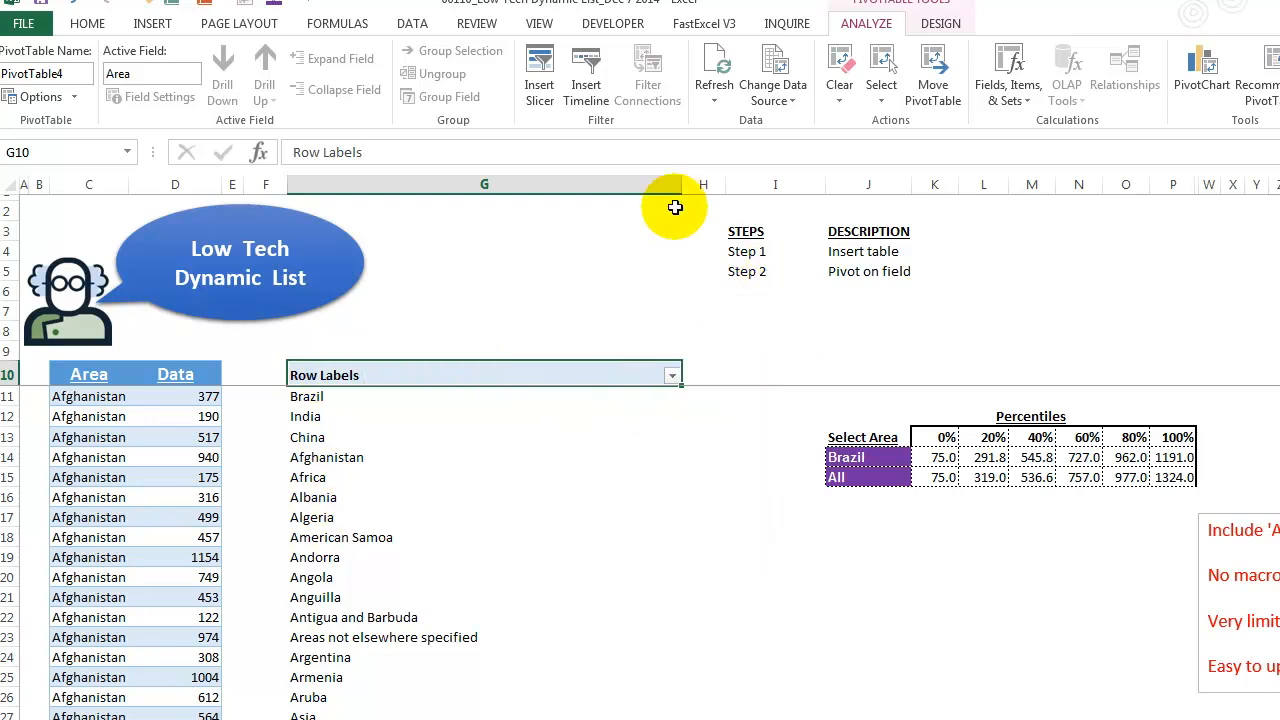
pyautogui.moveTo(682, 184); pyautogui.dragTo(496, 184)
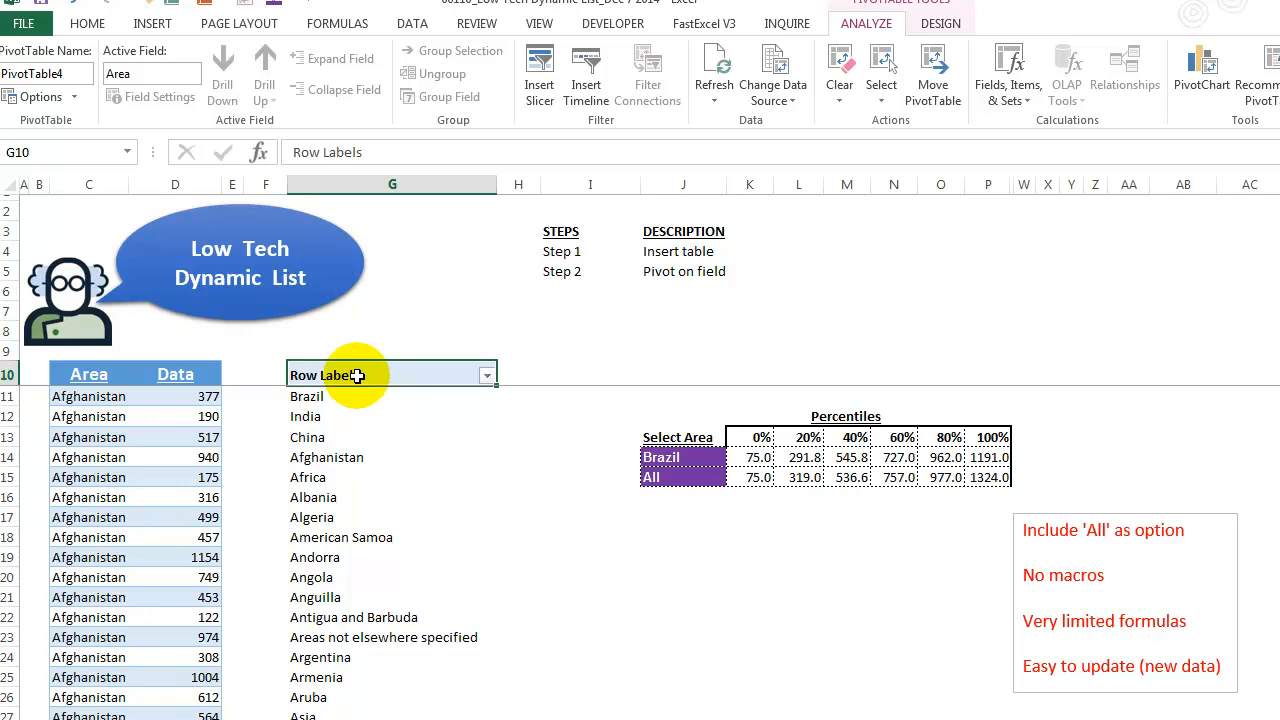
# - Rename the PivotTable's row label header to All
pyautogui.write('A')
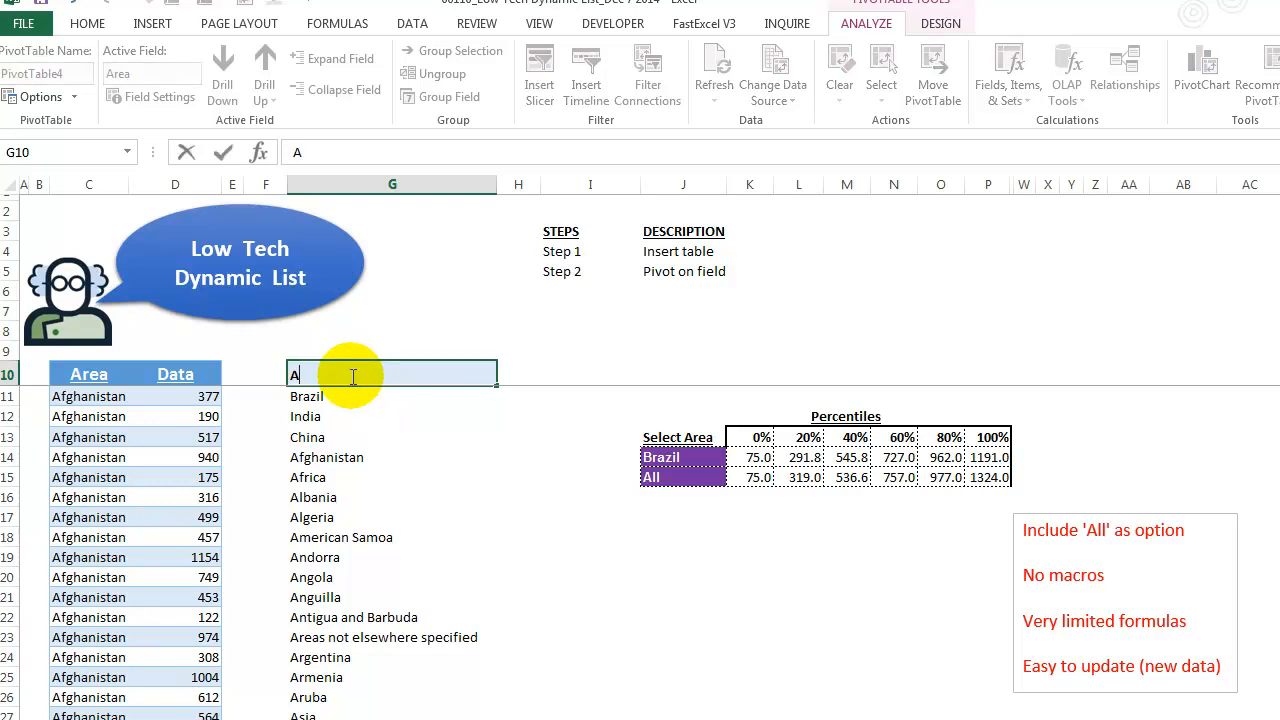
pyautogui.write('ll')
pyautogui.press('Return')
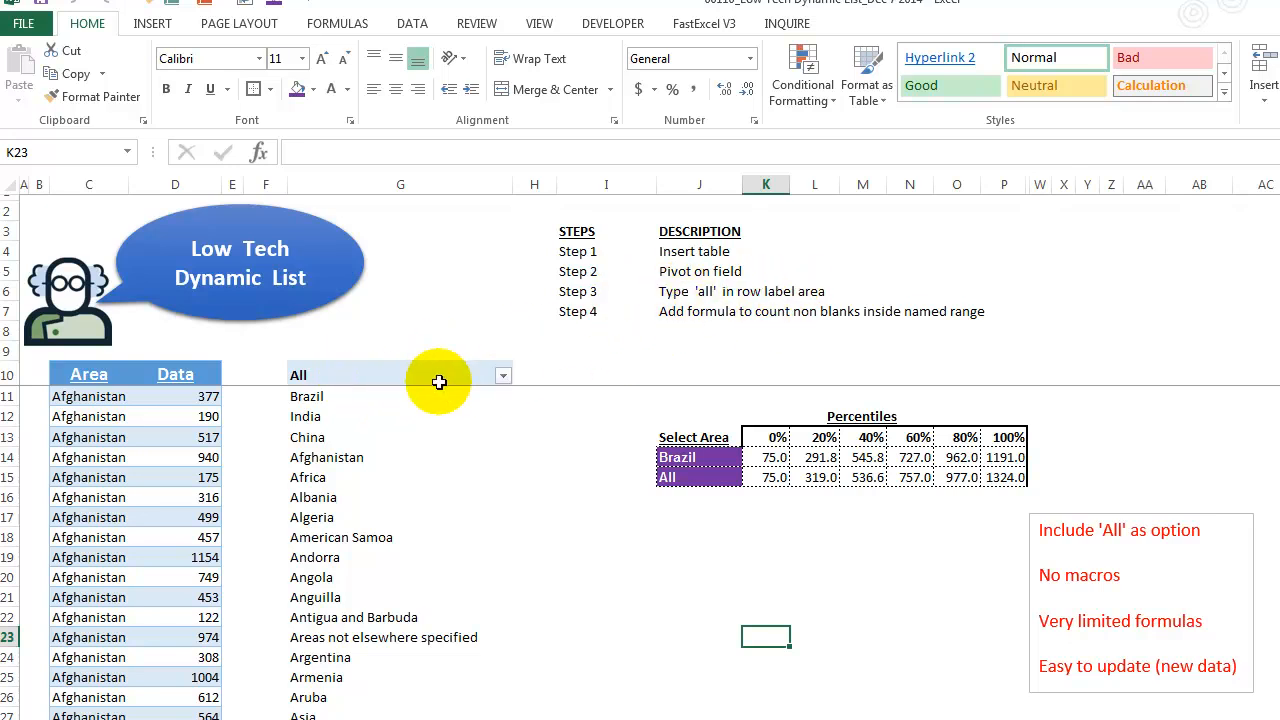
# - Review the pivot's area list from top to bottom against the Select Area cells
pyautogui.click(350, 375)
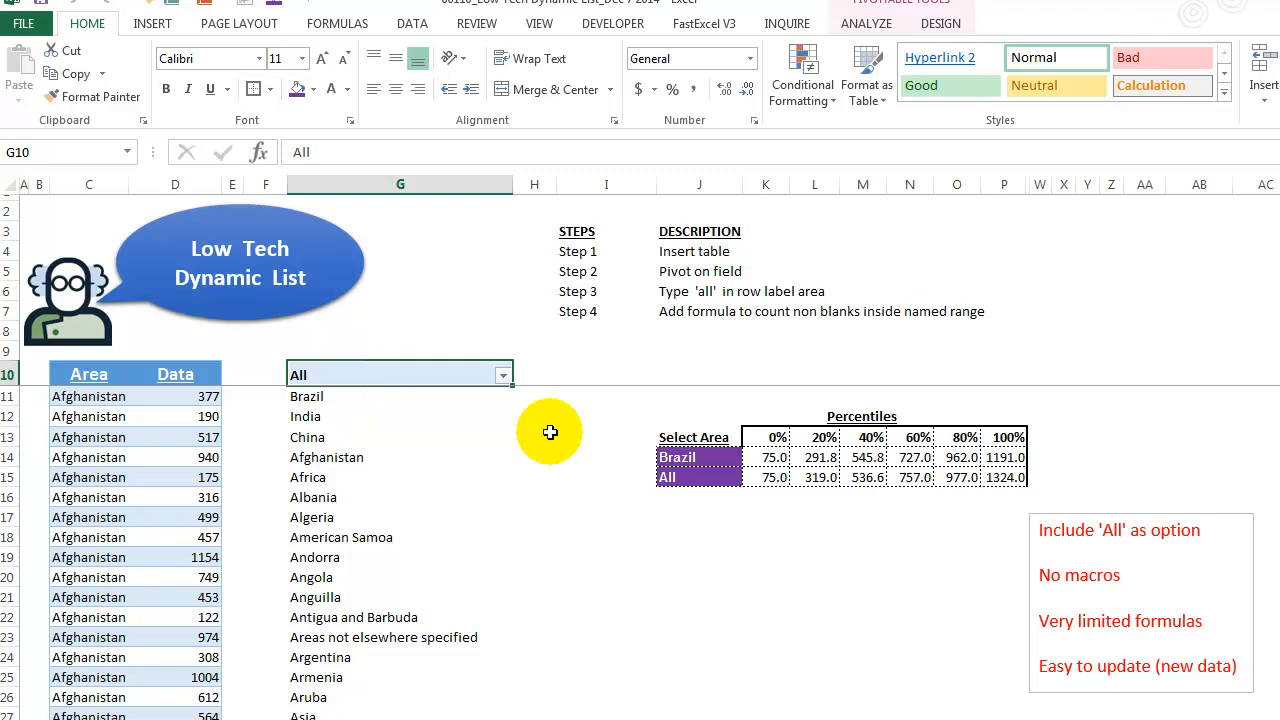
pyautogui.click(676, 456)
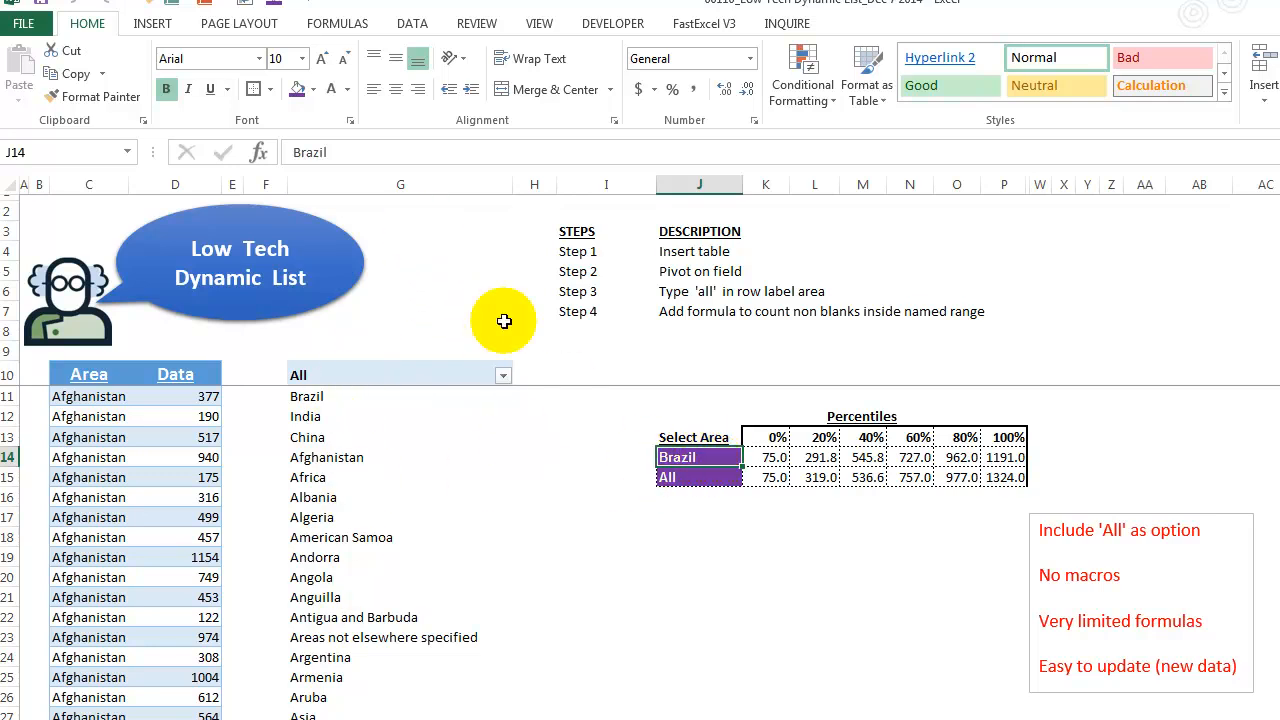
pyautogui.click(697, 459)
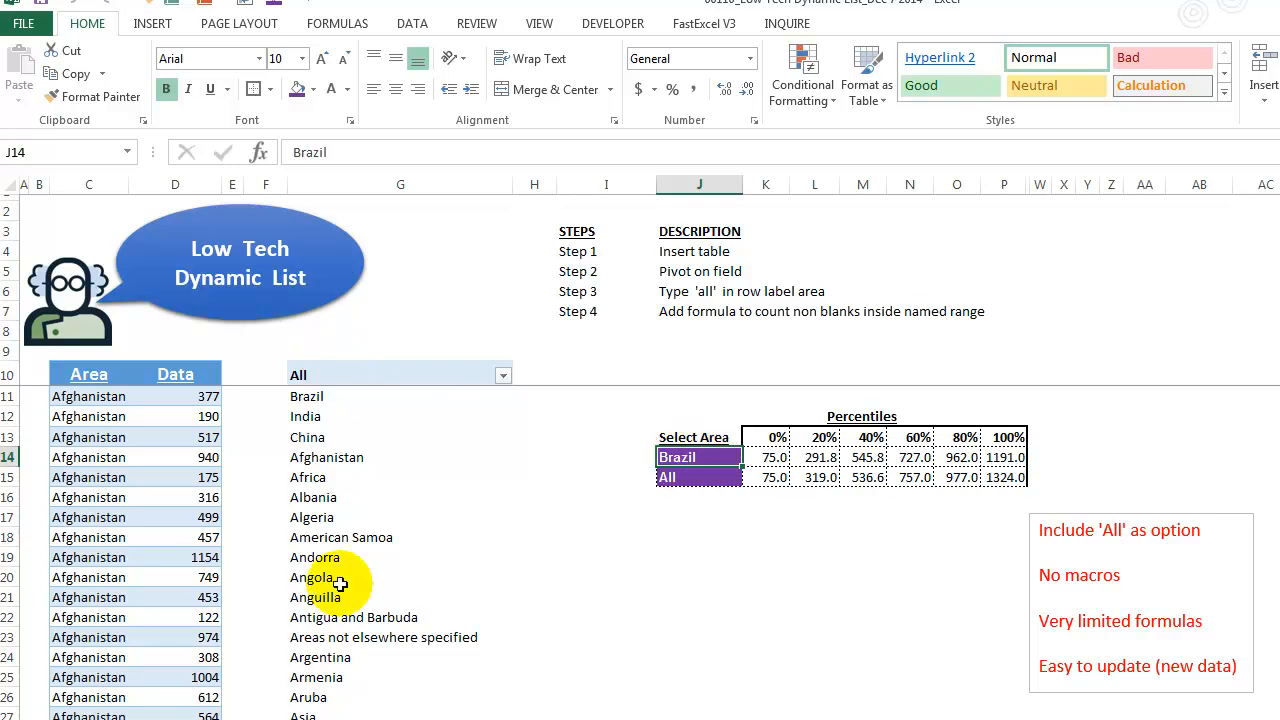
pyautogui.click(333, 416)
pyautogui.hotkey('ctrl', 'Down')
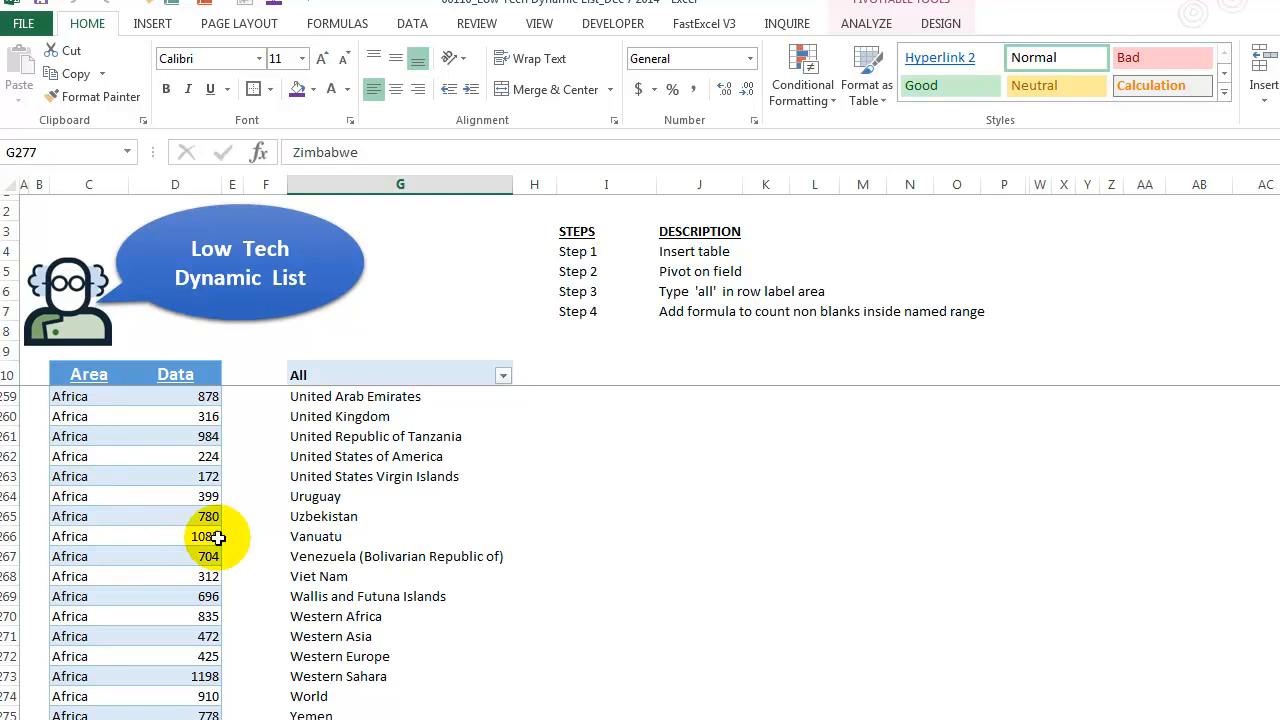
pyautogui.scroll(-3, 215, 536)
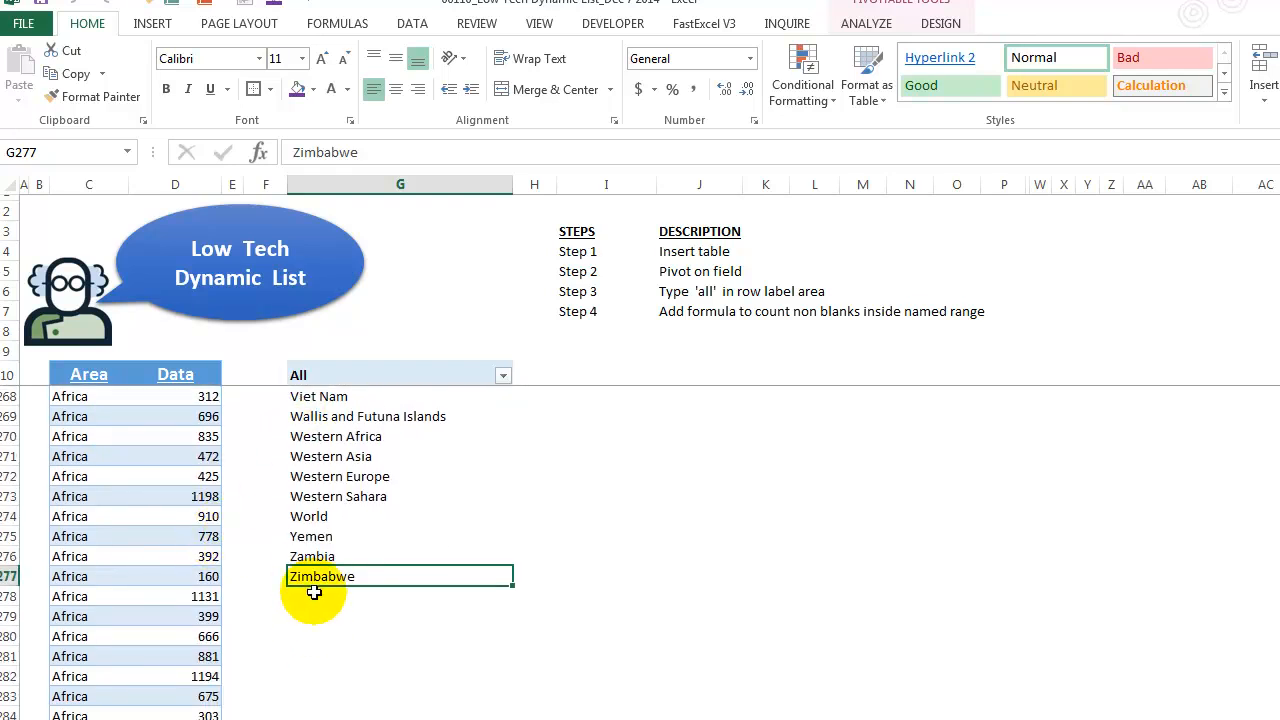
pyautogui.click(314, 592)
pyautogui.click(324, 632)
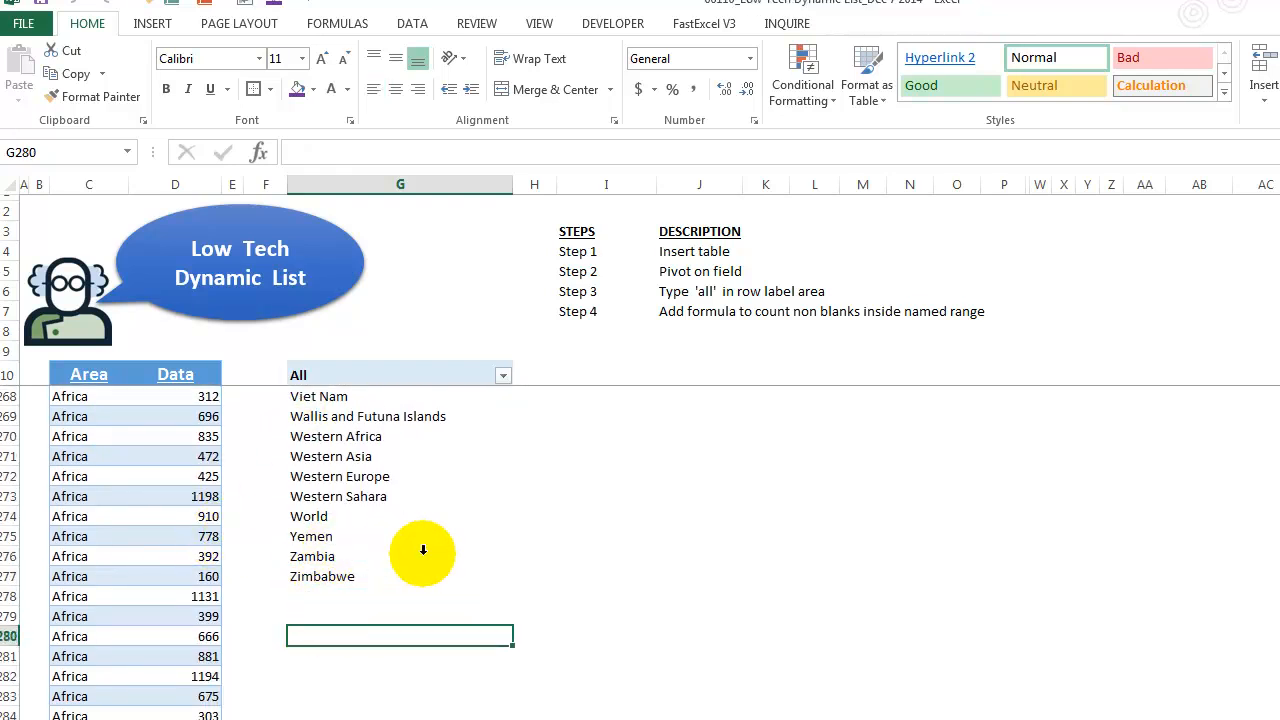
pyautogui.hotkey('ctrl', 'Home')
pyautogui.click(455, 372)
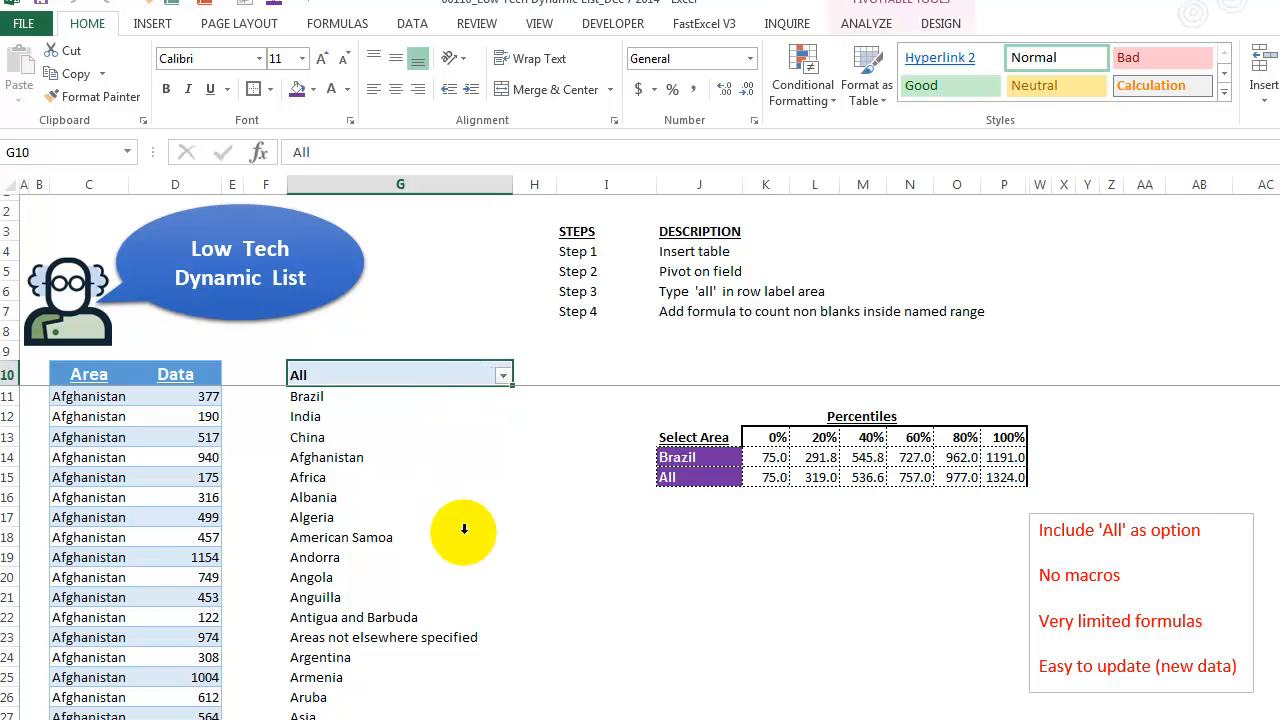
pyautogui.press('Up')
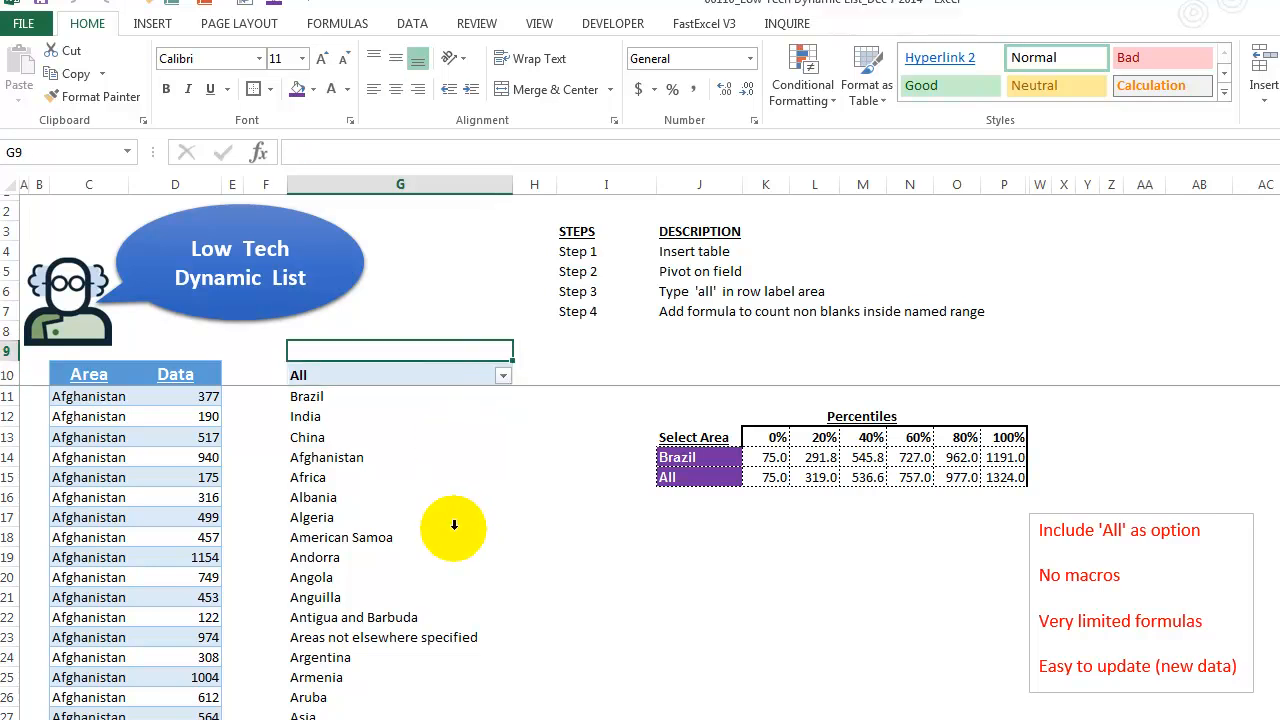
pyautogui.click(399, 336)
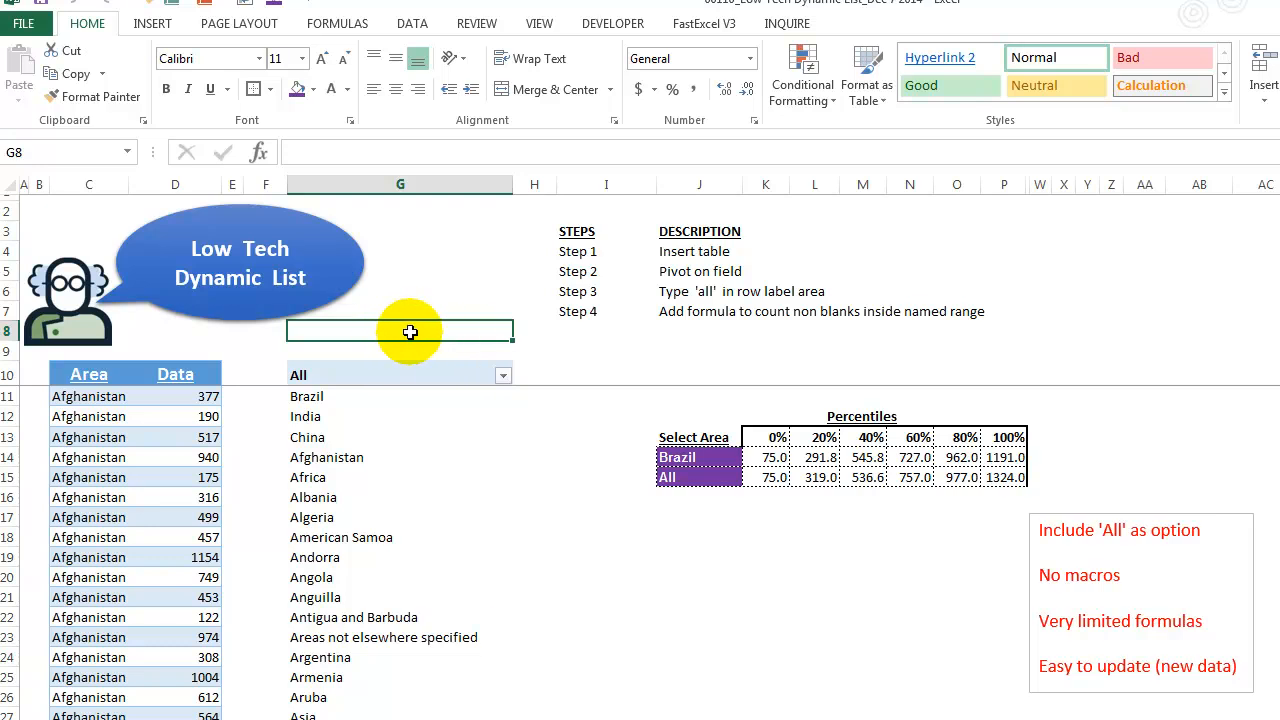
# - In G8, start an OFFSET formula anchored on $G$10 with 0 row and 0 column offsets and a COUNTA height over the area list
pyautogui.write('=offset')
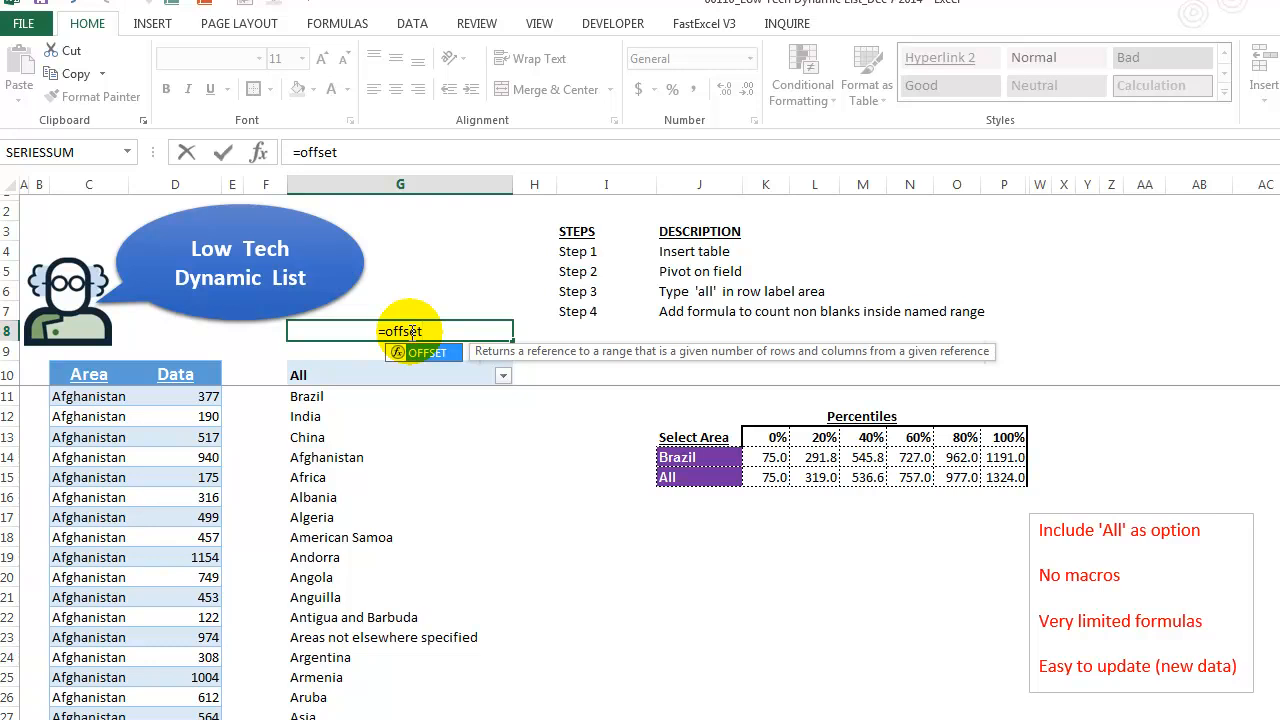
pyautogui.write('(')
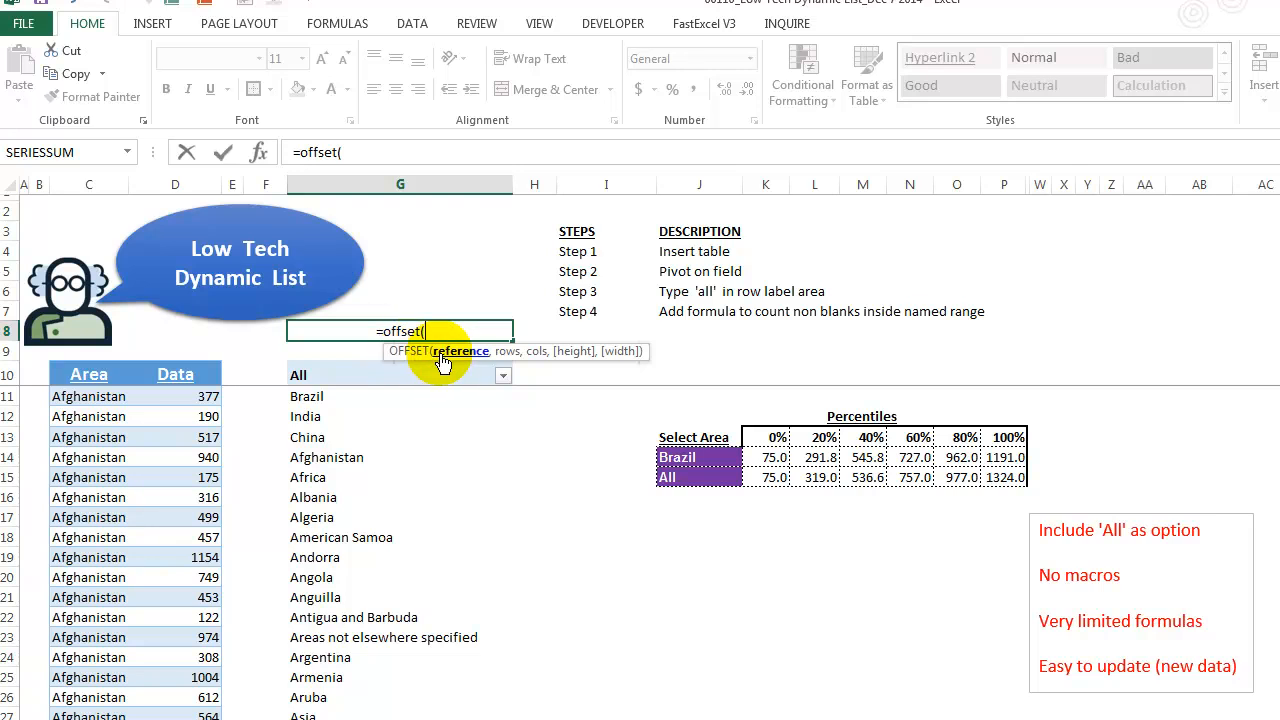
pyautogui.click(347, 375)
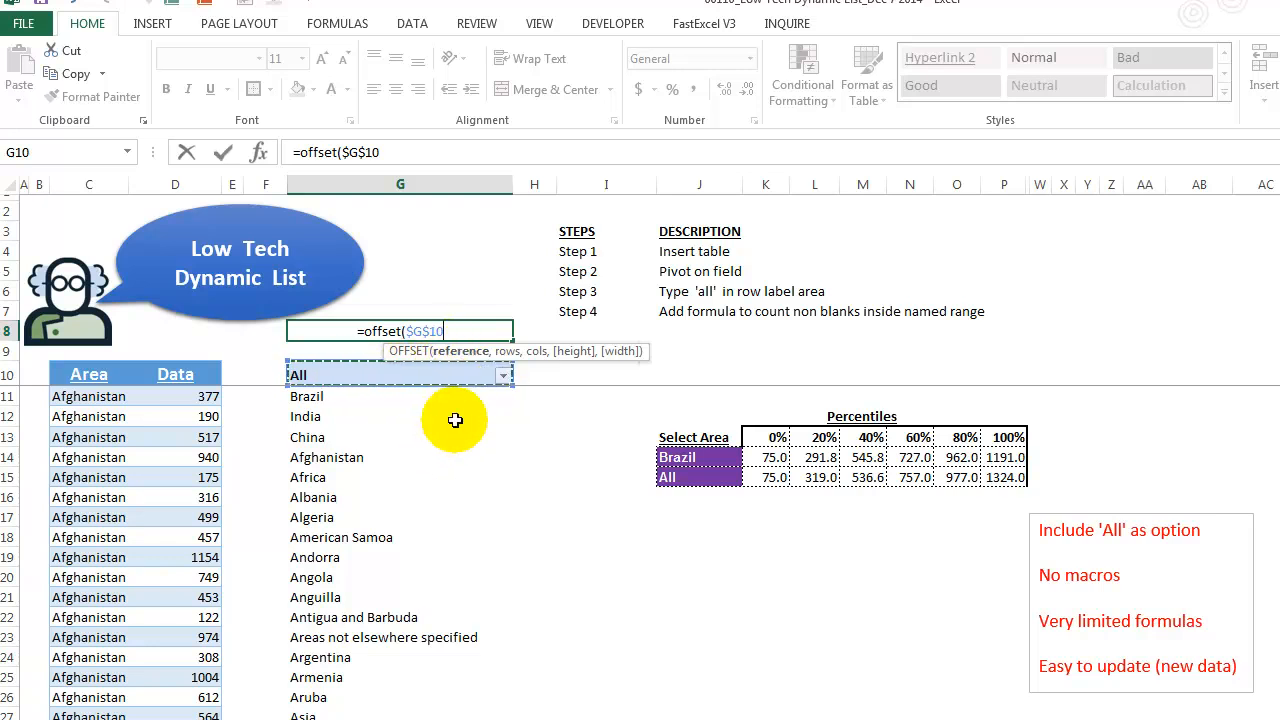
pyautogui.write(',')
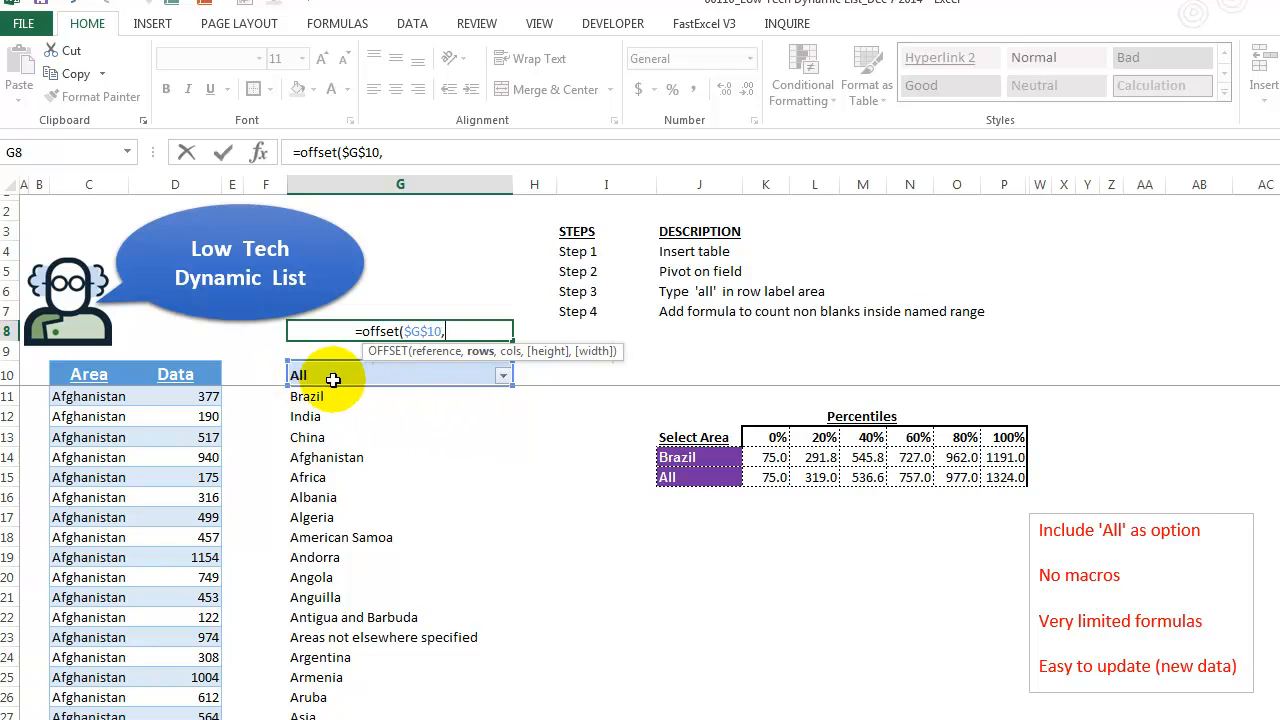
pyautogui.write('0,')
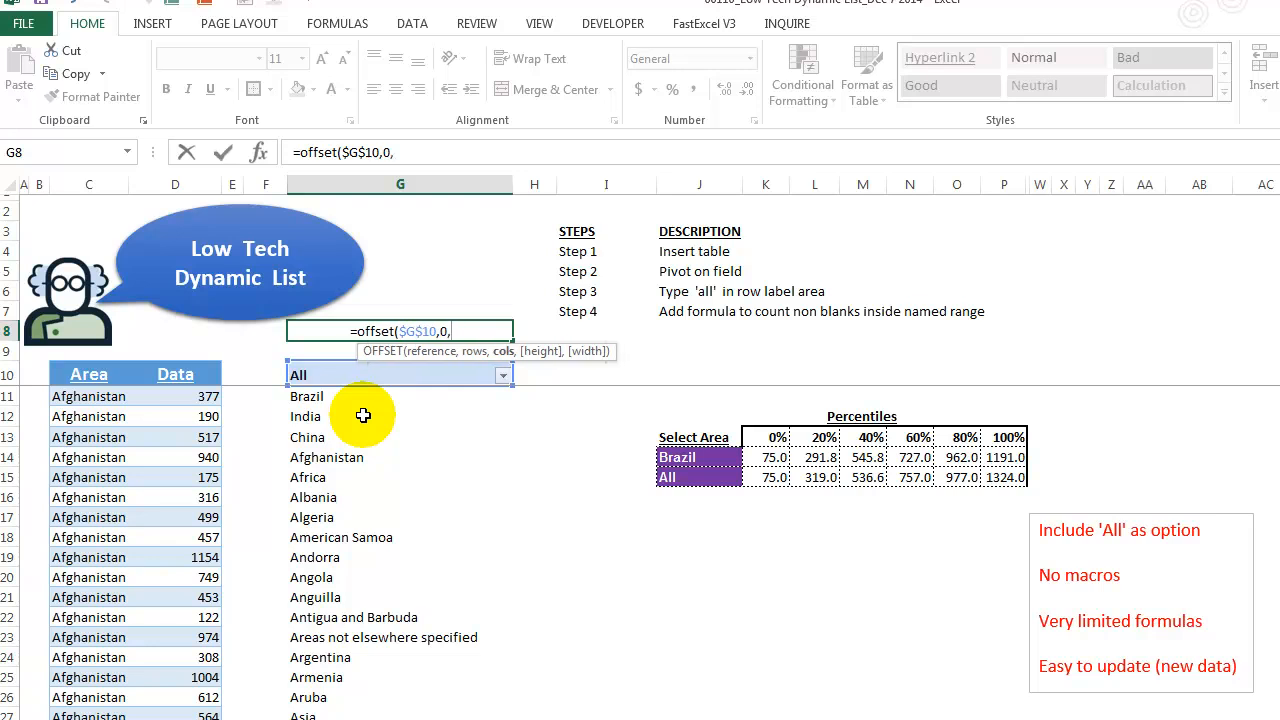
pyautogui.write('0,')
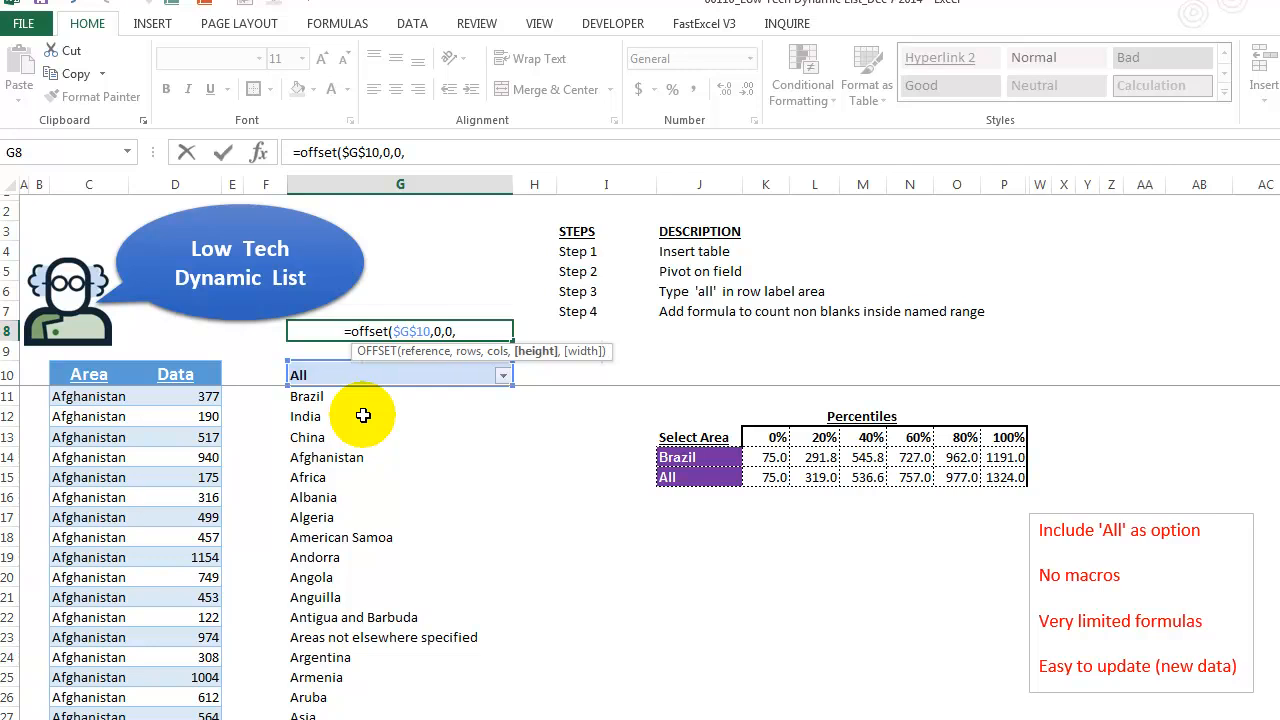
pyautogui.write('counta')
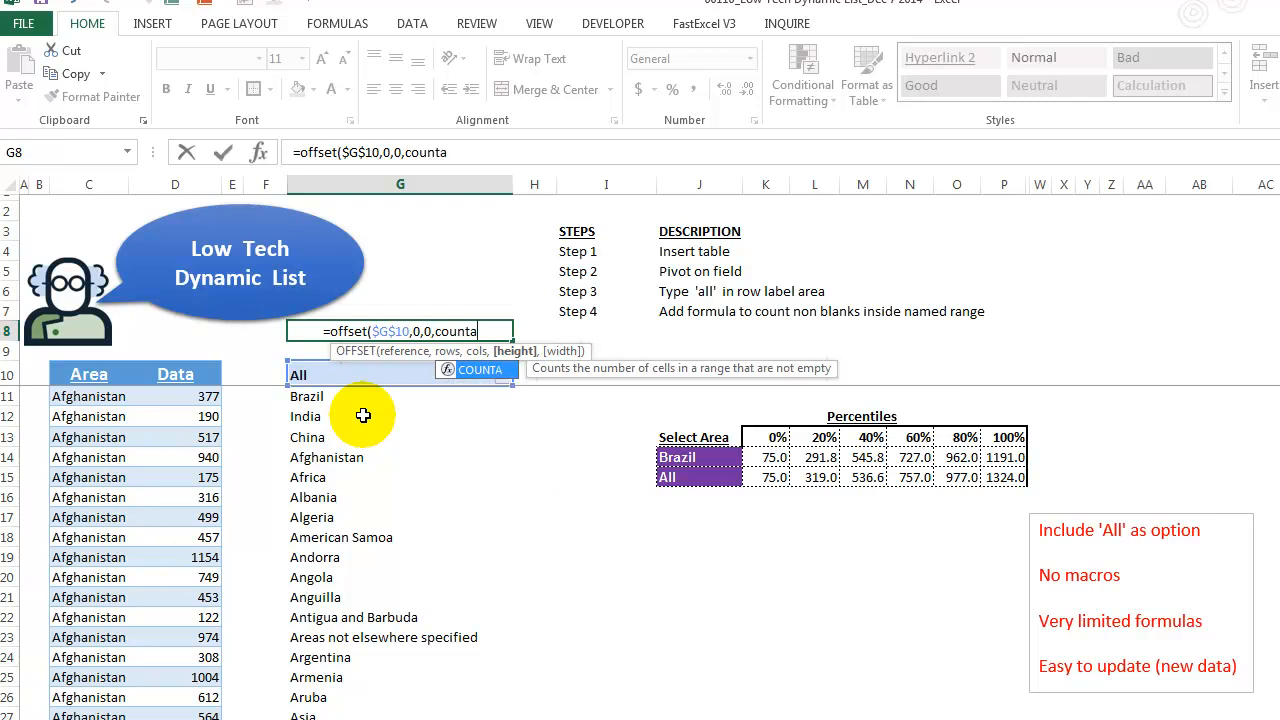
pyautogui.write('(')
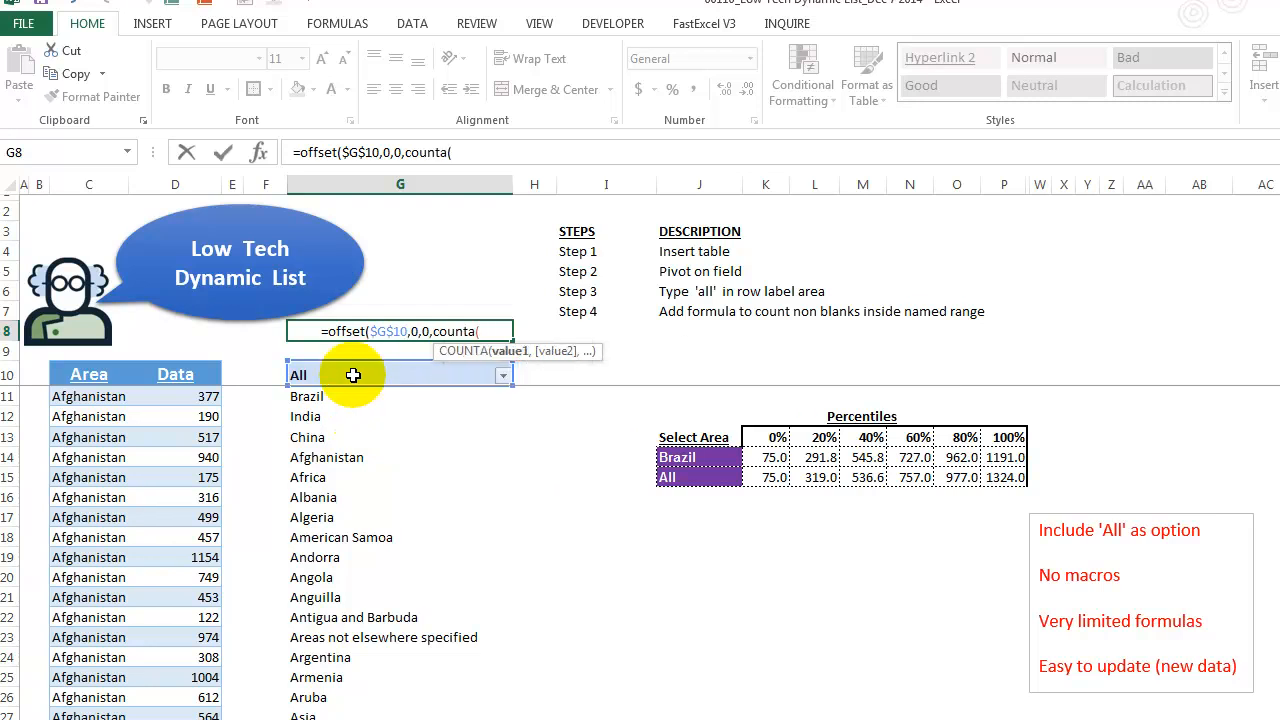
pyautogui.moveTo(360, 375); pyautogui.dragTo(360, 435)
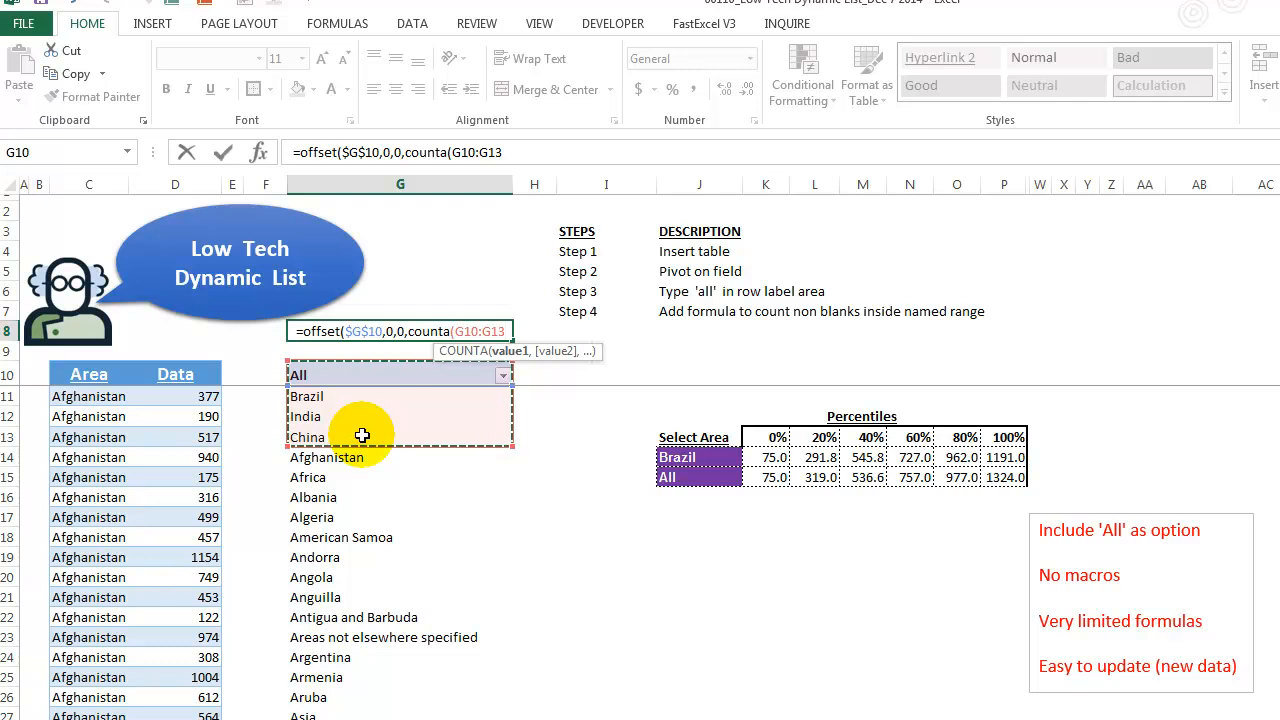
# - Set the COUNTA range to the absolute reference $G$10:$G$5000
pyautogui.hotkey('ctrl', 'shift', 'Down')
pyautogui.hotkey('shift', 'Down')
pyautogui.hotkey('shift', 'Down')
pyautogui.hotkey('shift', 'Down')
pyautogui.hotkey('shift', 'Down')
pyautogui.hotkey('shift', 'Down')
pyautogui.hotkey('shift', 'Down')
pyautogui.hotkey('shift', 'Down')
pyautogui.hotkey('shift', 'Down')
pyautogui.hotkey('shift', 'Down')
pyautogui.hotkey('shift', 'Down')
pyautogui.hotkey('shift', 'Down')
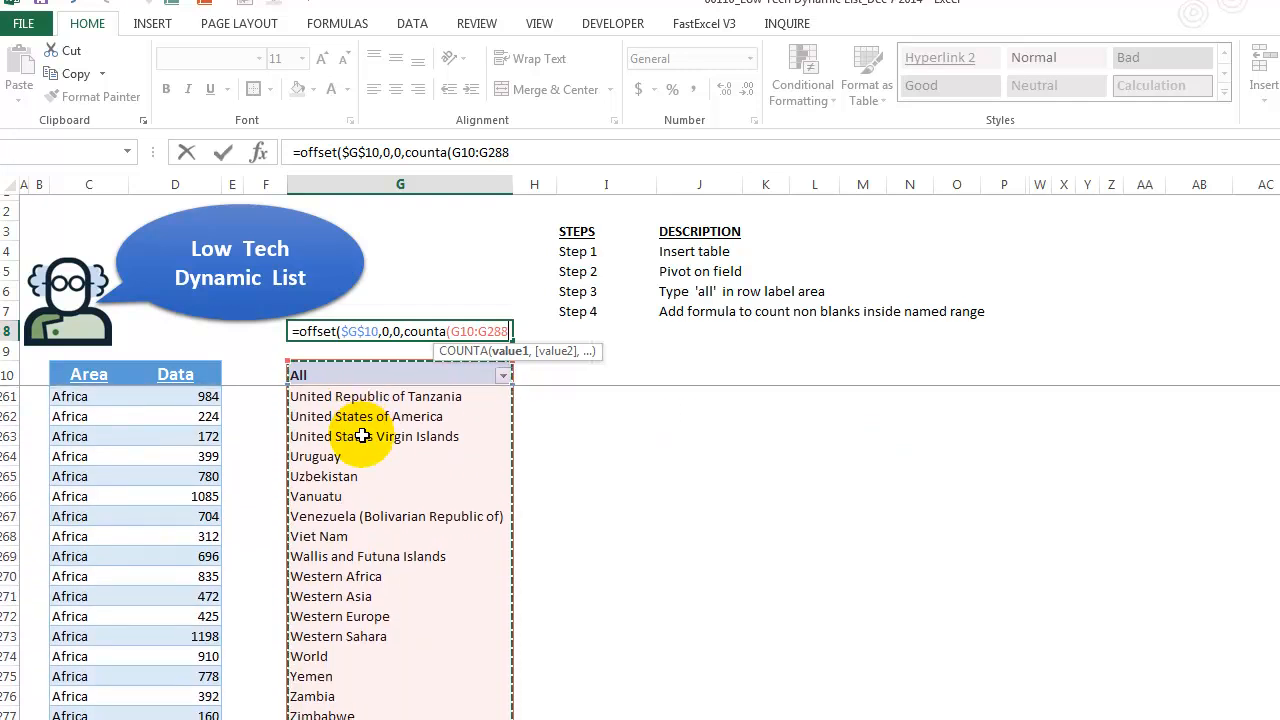
pyautogui.press('BackSpace')
pyautogui.press('BackSpace')
pyautogui.press('BackSpace')
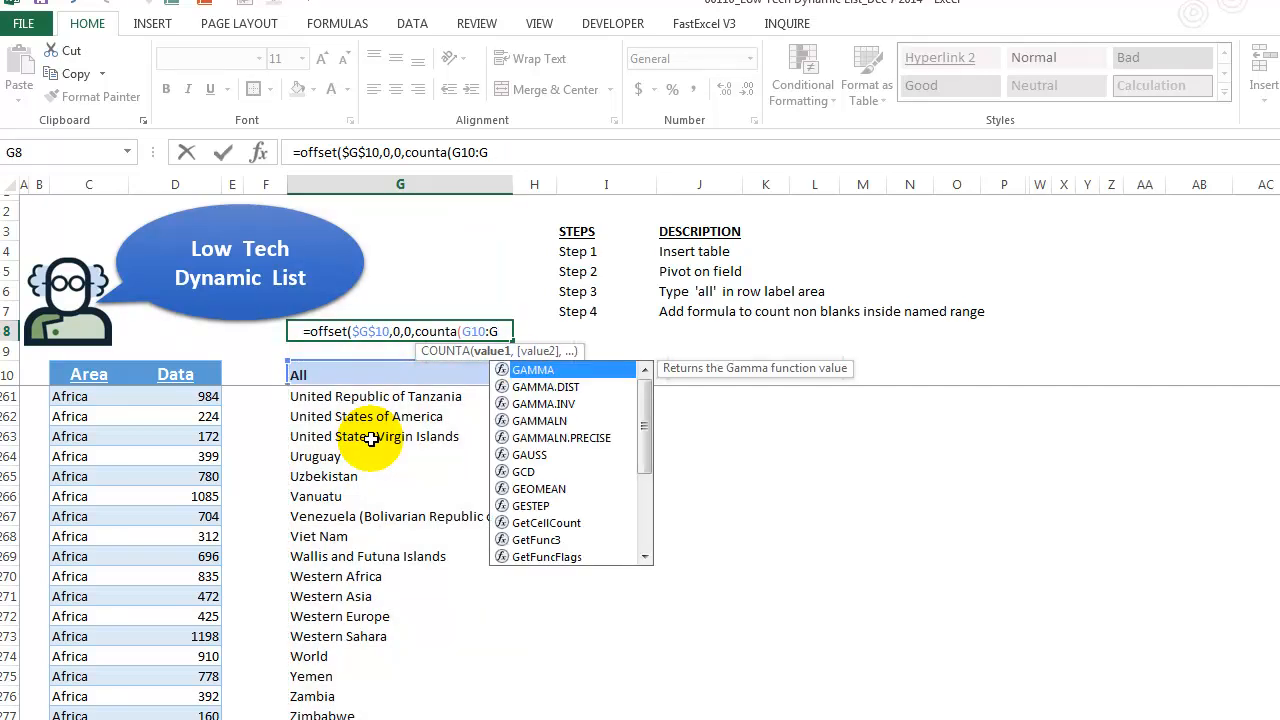
pyautogui.write('5000')
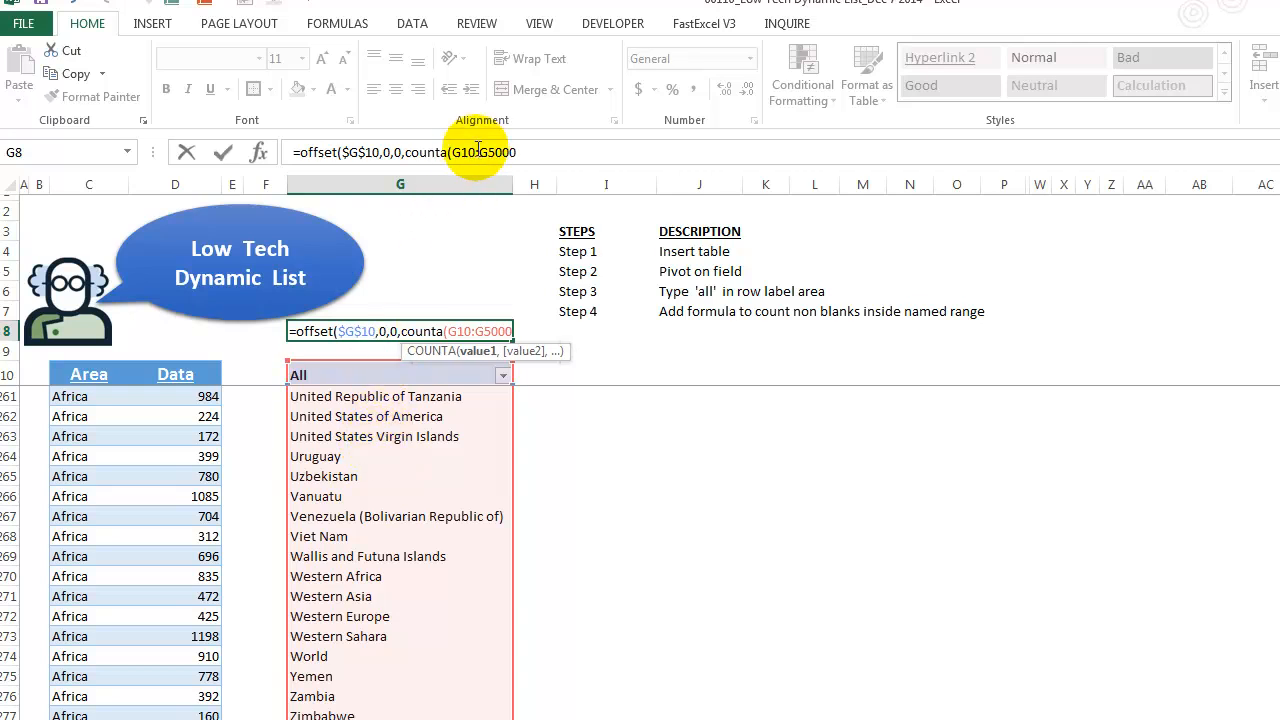
pyautogui.click(467, 152)
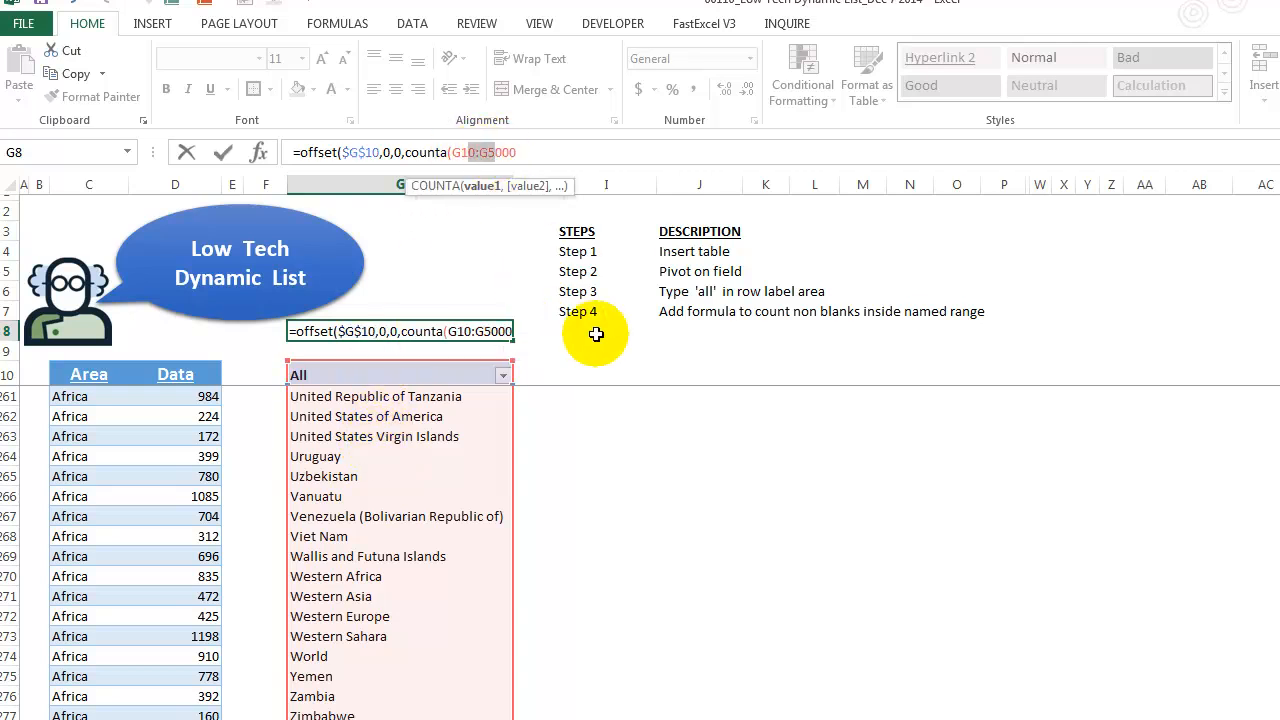
pyautogui.press('F4')
pyautogui.click(608, 150)
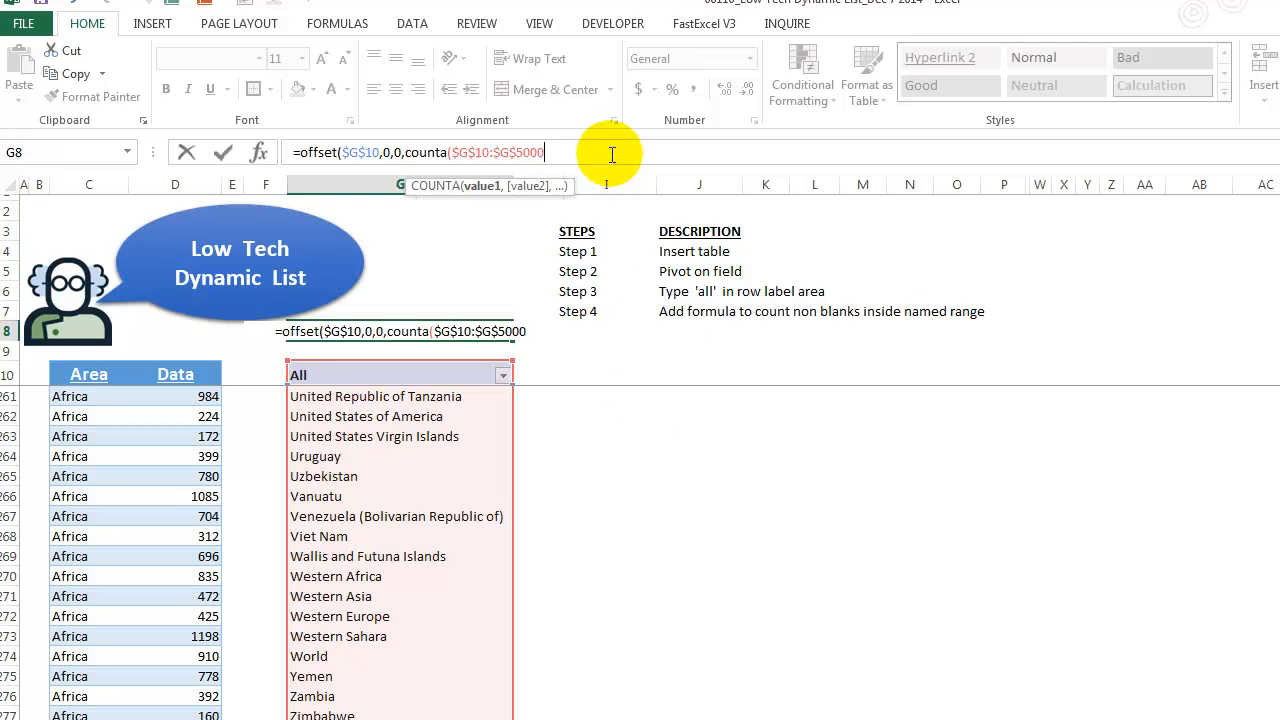
# - Finish the formula with a width of 1 and enter =OFFSET($G$10,0,0,COUNTA($G$10:$G$5000),1) in G8
pyautogui.write(')')
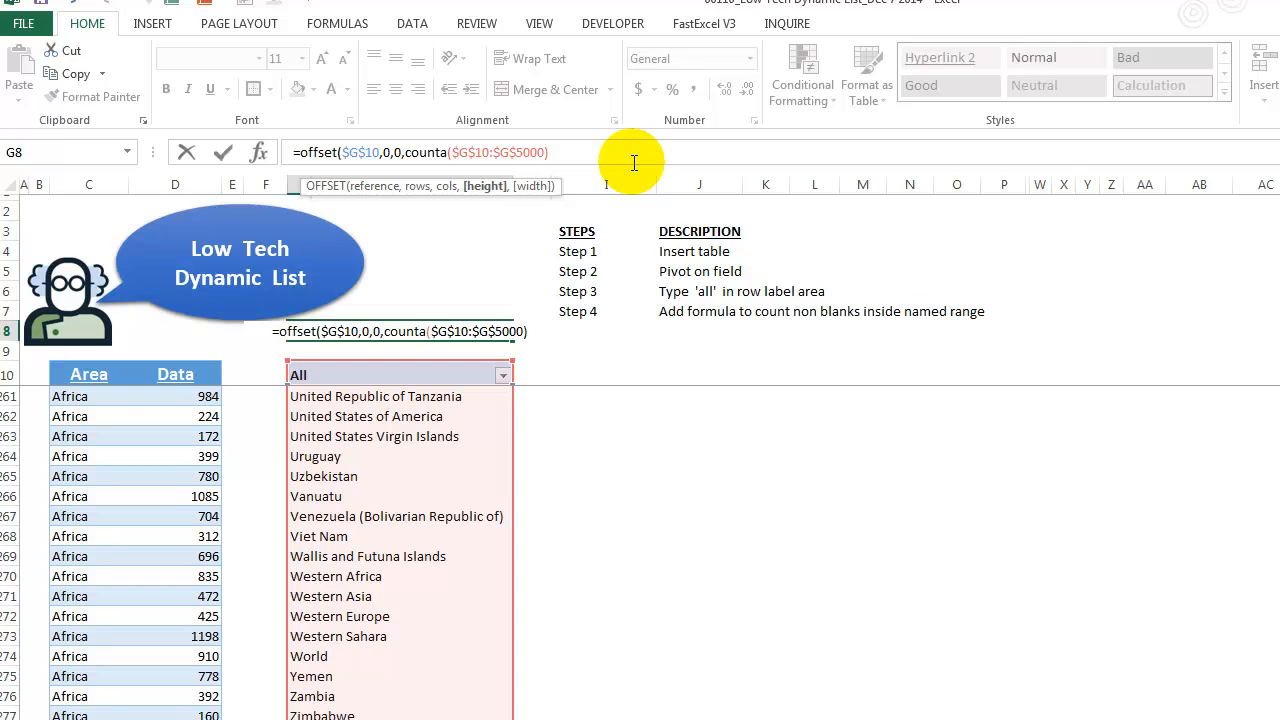
pyautogui.write(',')
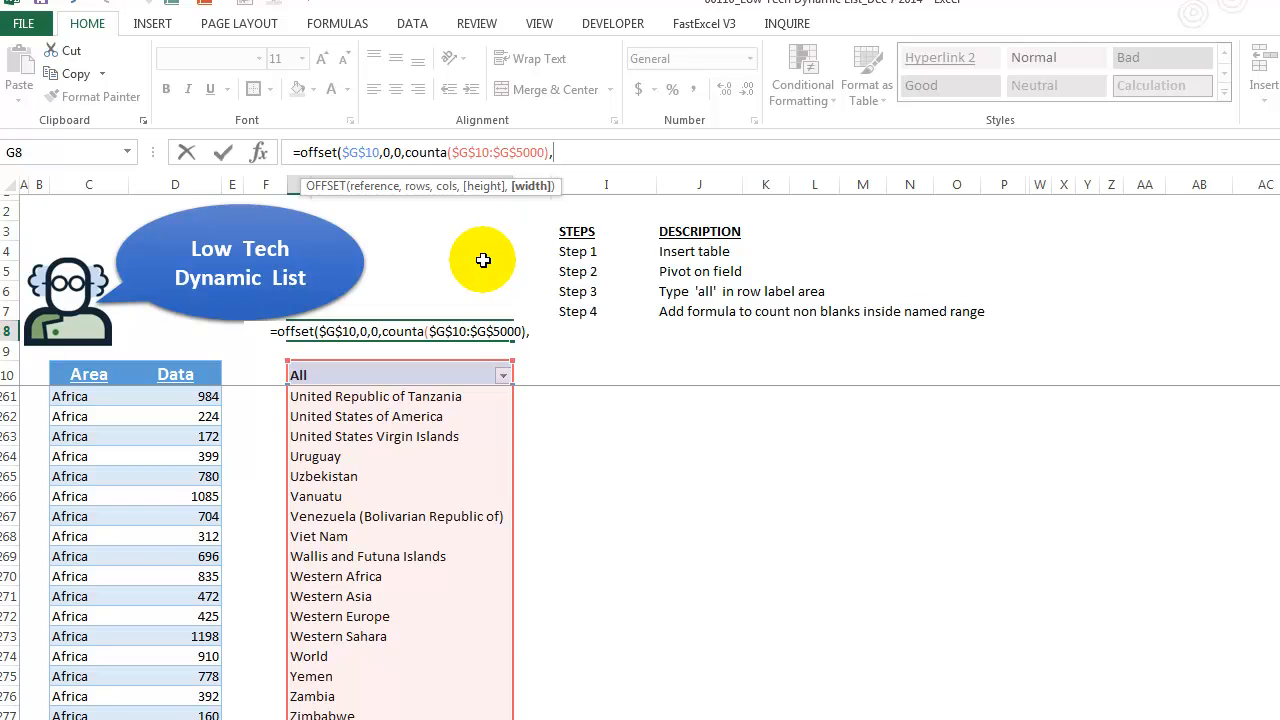
pyautogui.write('1')
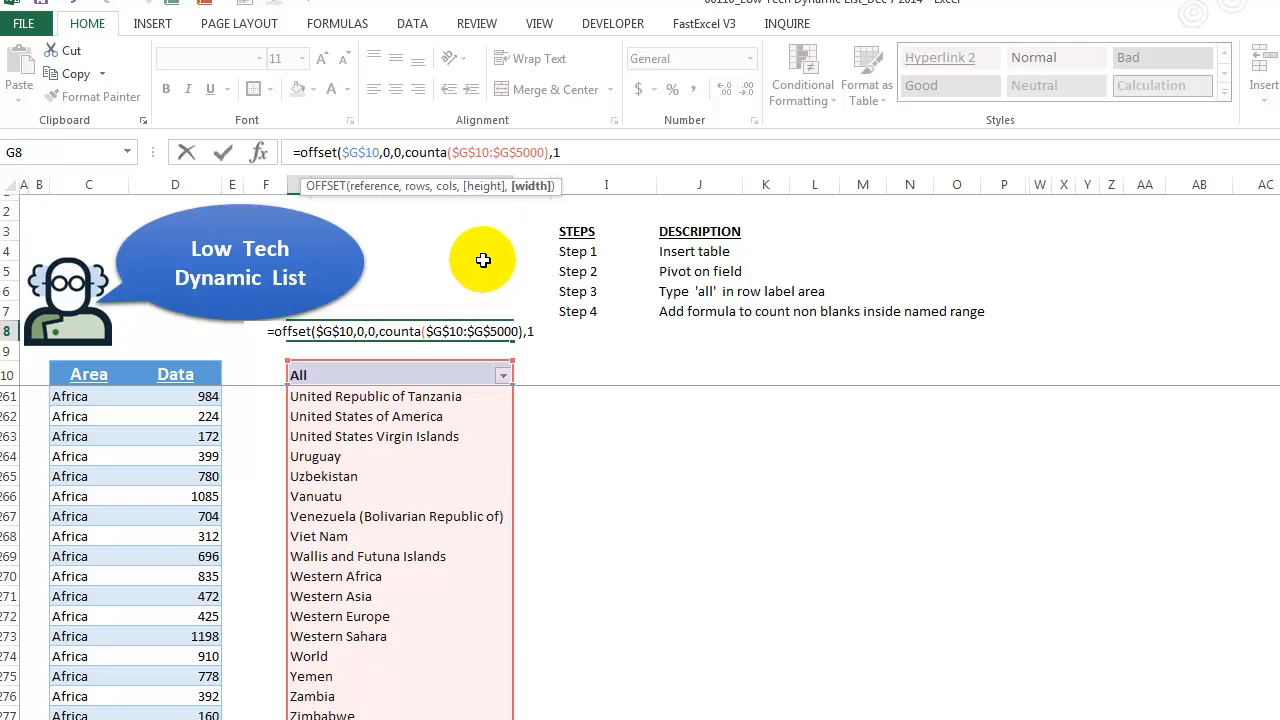
pyautogui.write(')')
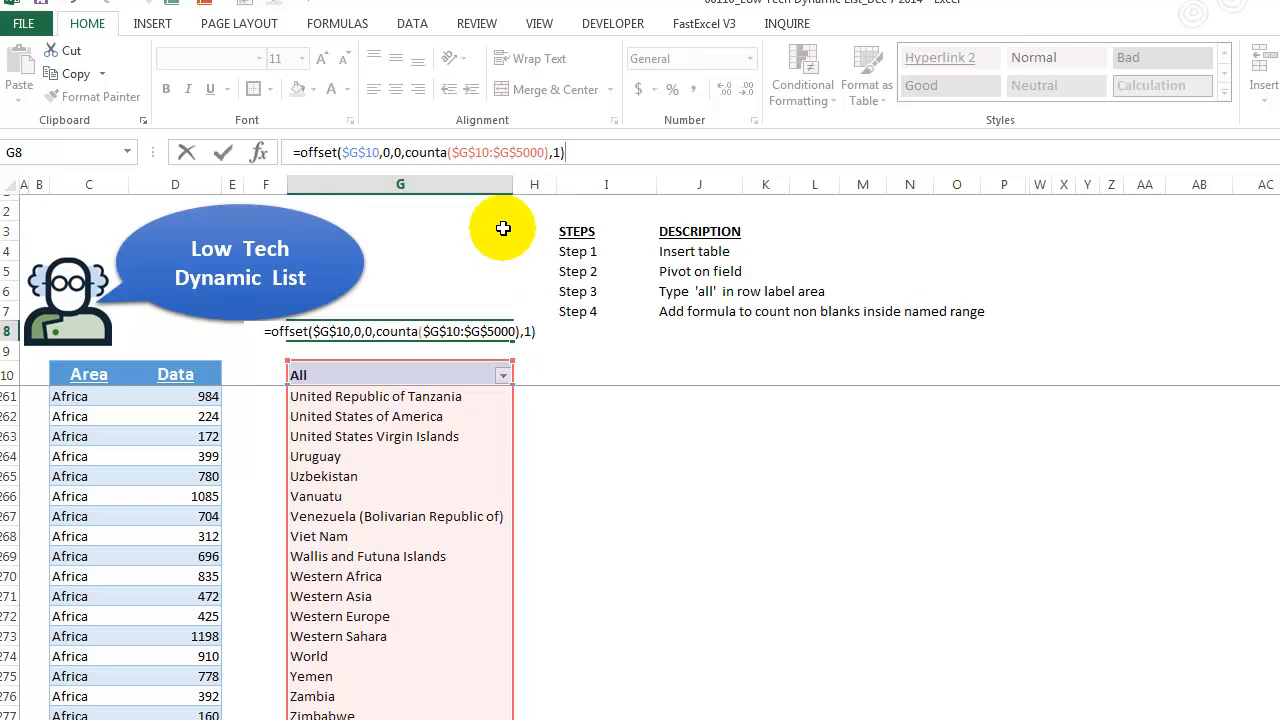
pyautogui.press('BackSpace')
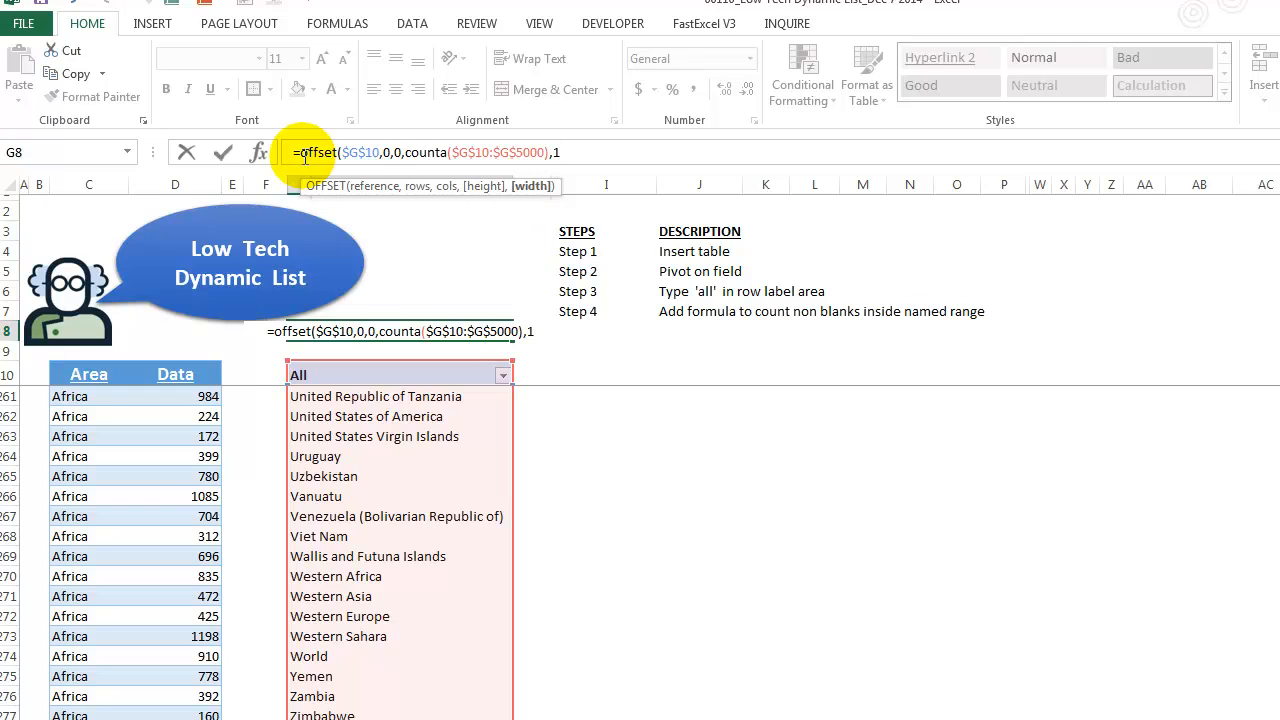
pyautogui.write(')')
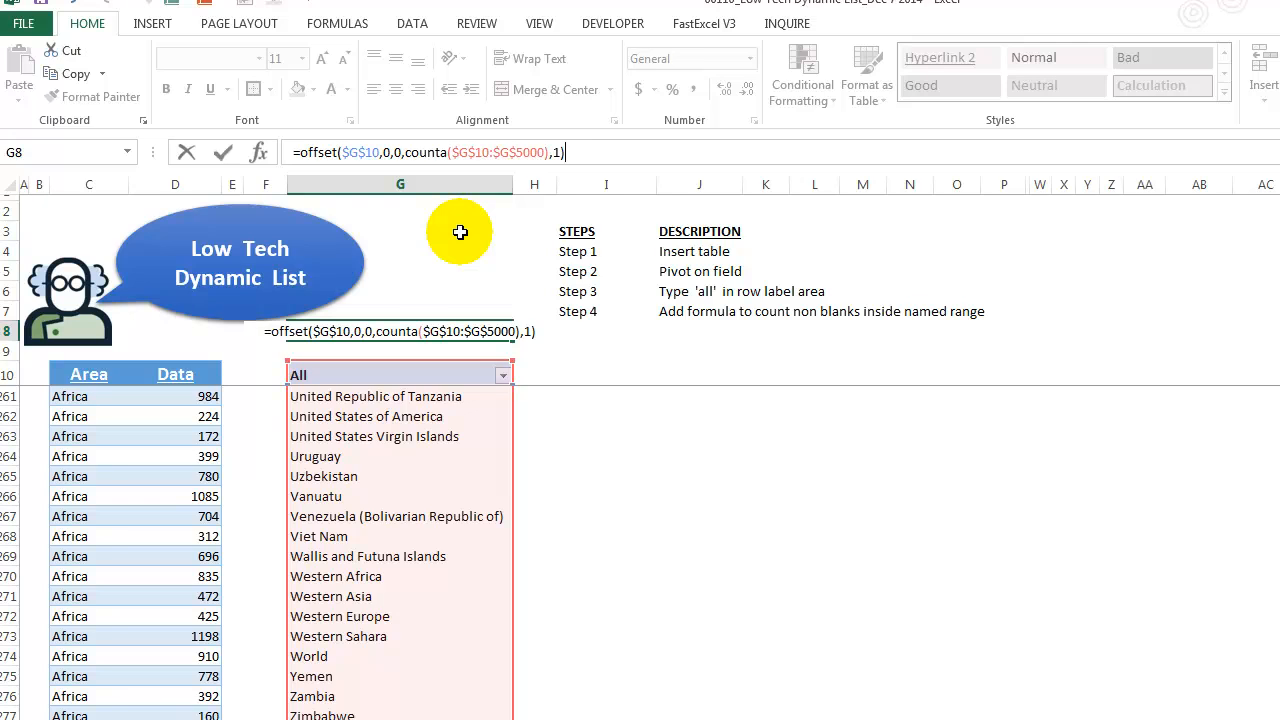
pyautogui.hotkey('ctrl', 'Return')
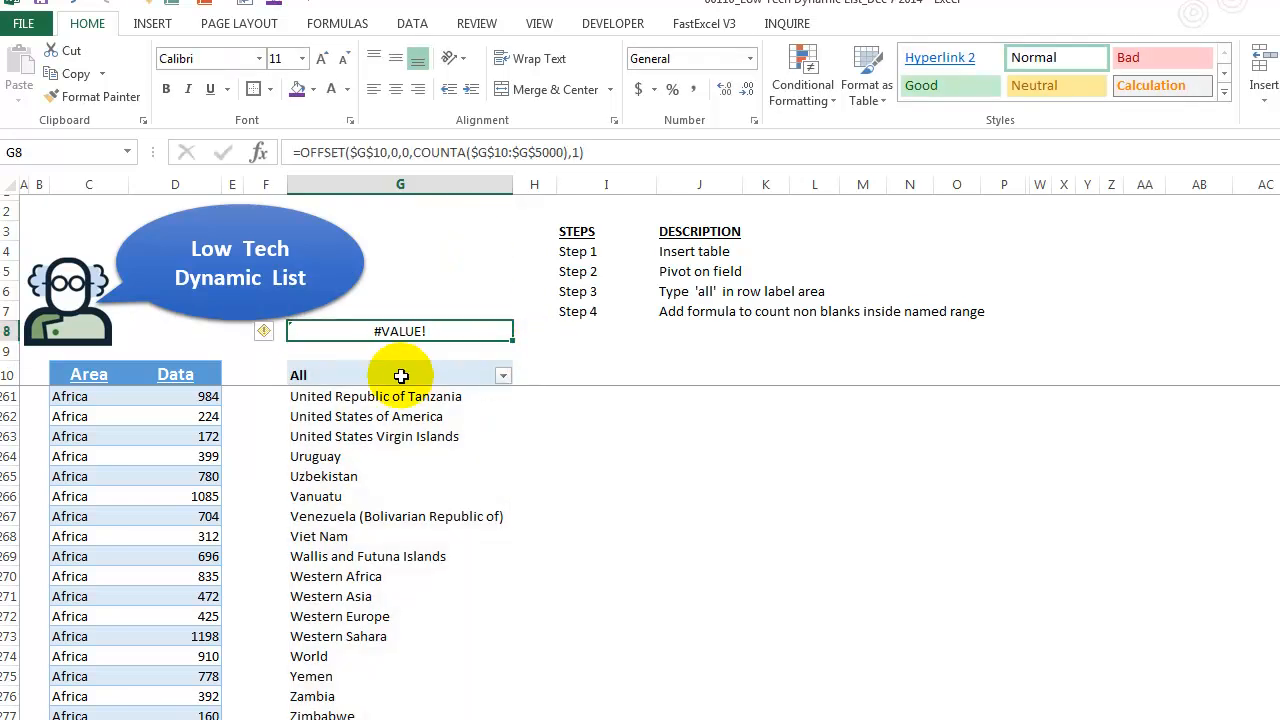
# - Evaluate the G8 formula in the formula bar to inspect the array of areas it returns, then cancel the edit
pyautogui.press('Down')
pyautogui.press('Down')
pyautogui.press('Down')
pyautogui.press('Down')
pyautogui.press('Up')
pyautogui.press('Up')
pyautogui.press('Up')
pyautogui.press('Up')
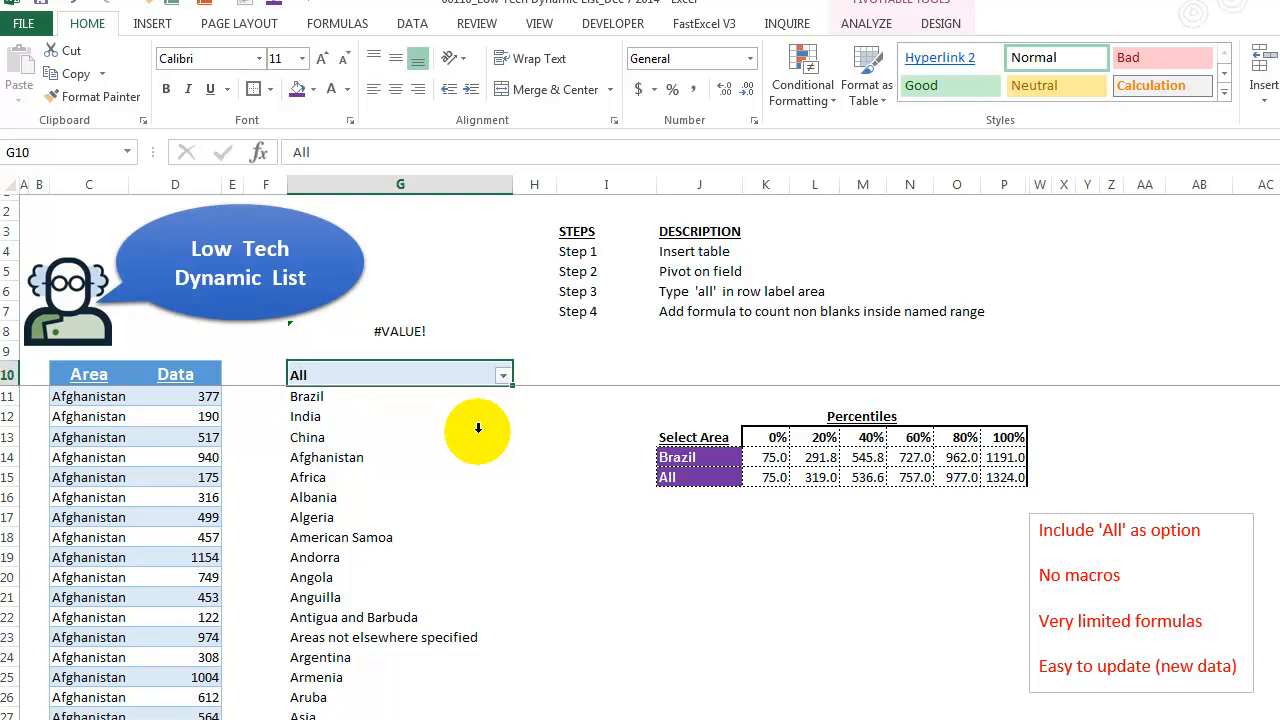
pyautogui.moveTo(629, 156); pyautogui.dragTo(190, 127)
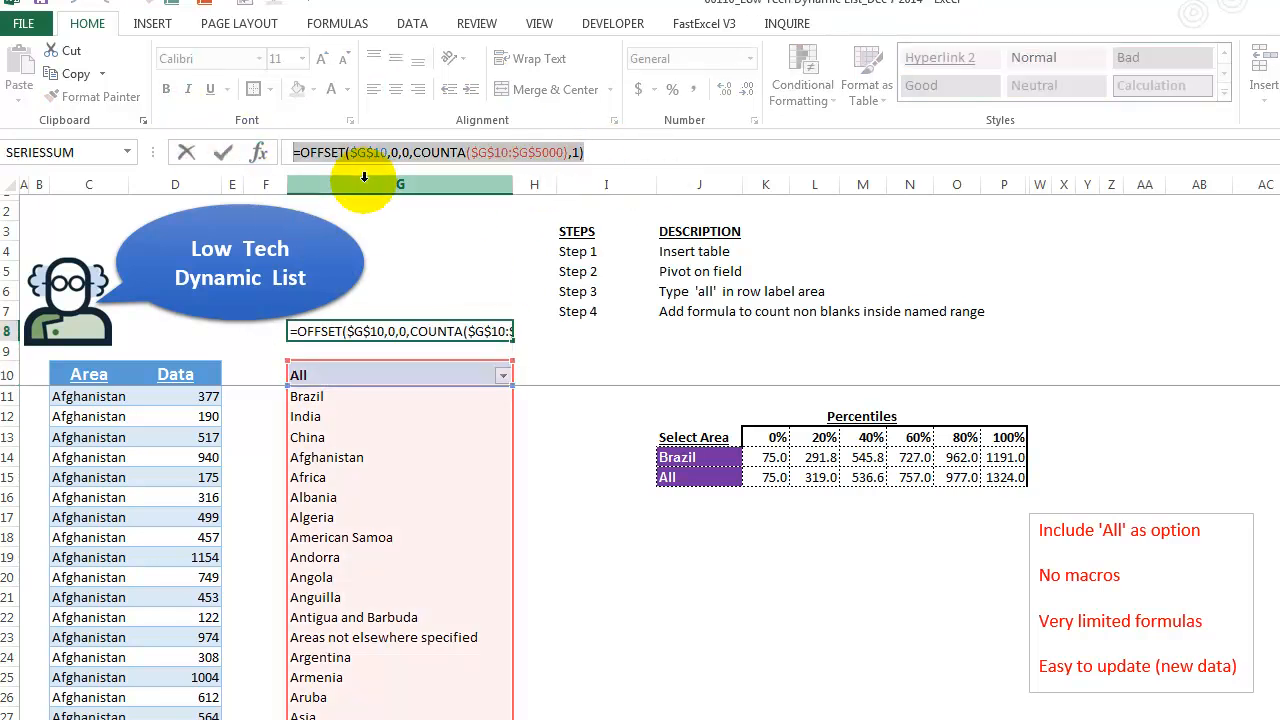
pyautogui.press('F9')
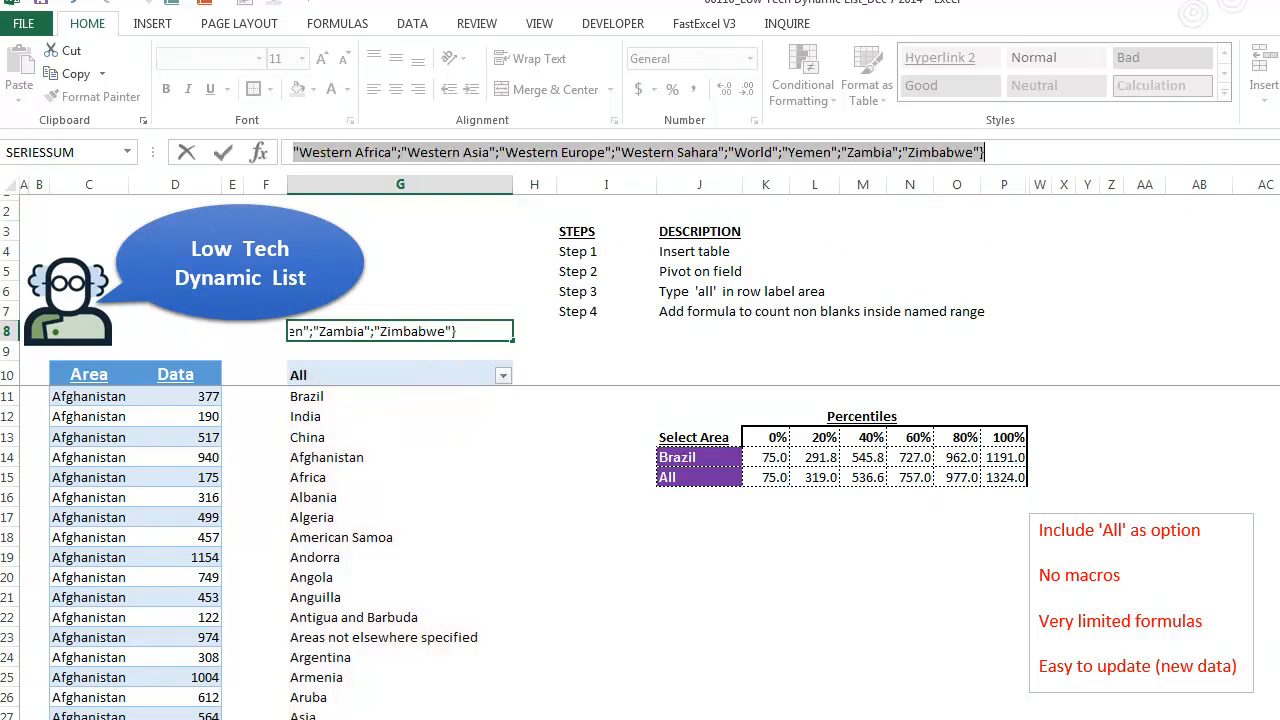
pyautogui.hotkey('ctrl', 'shift', 'u')
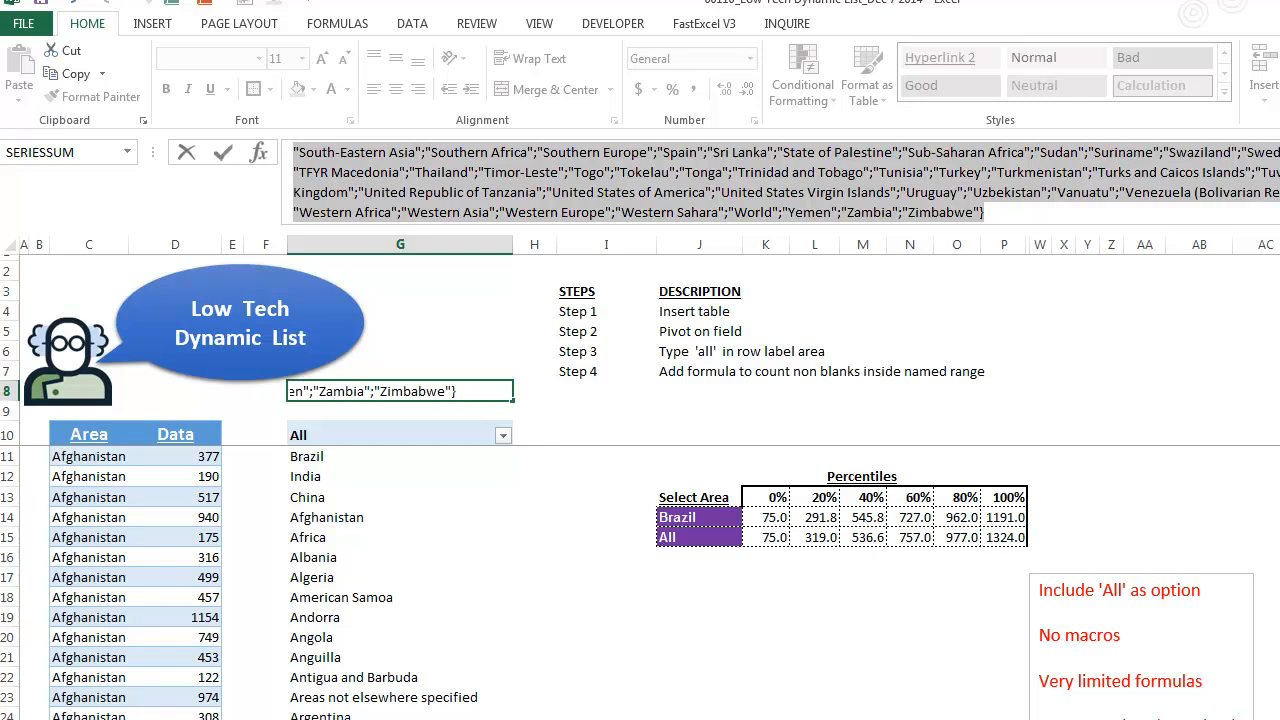
pyautogui.scroll(8, 786, 182)
pyautogui.scroll(8, 786, 182)
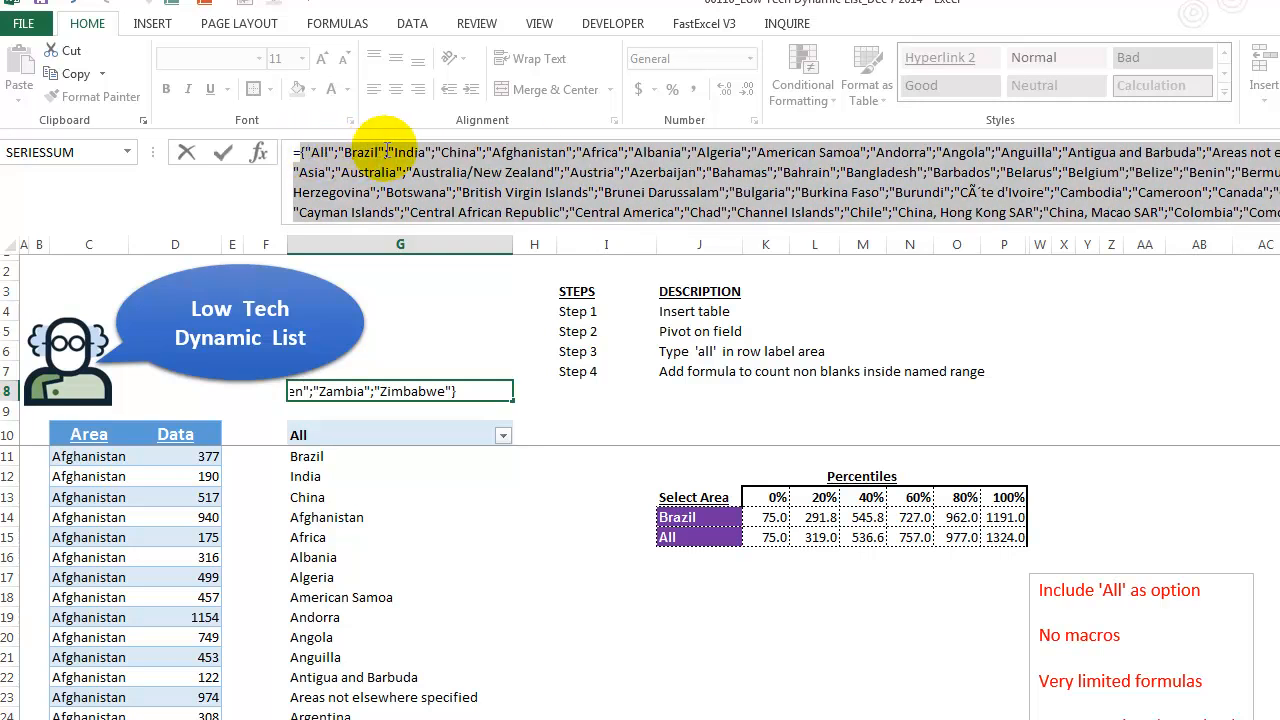
pyautogui.scroll(-10, 786, 182)
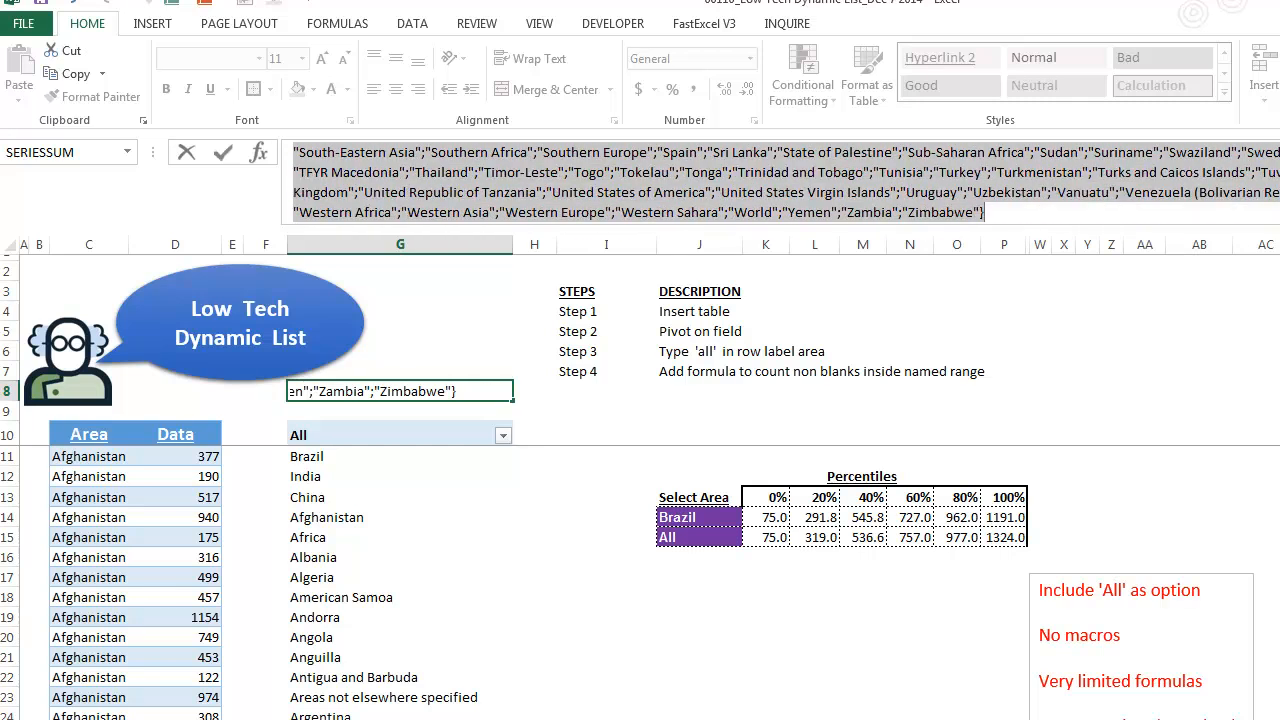
pyautogui.press('Escape')
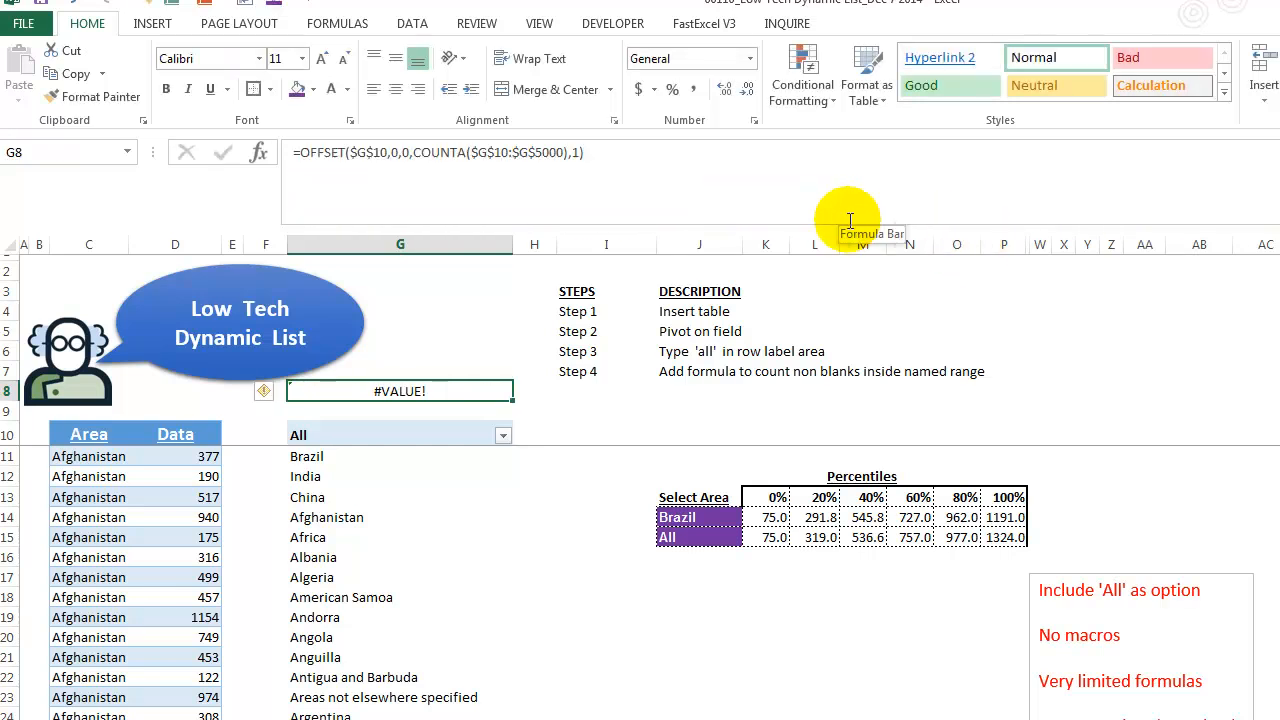
pyautogui.moveTo(834, 209); pyautogui.dragTo(829, 171)
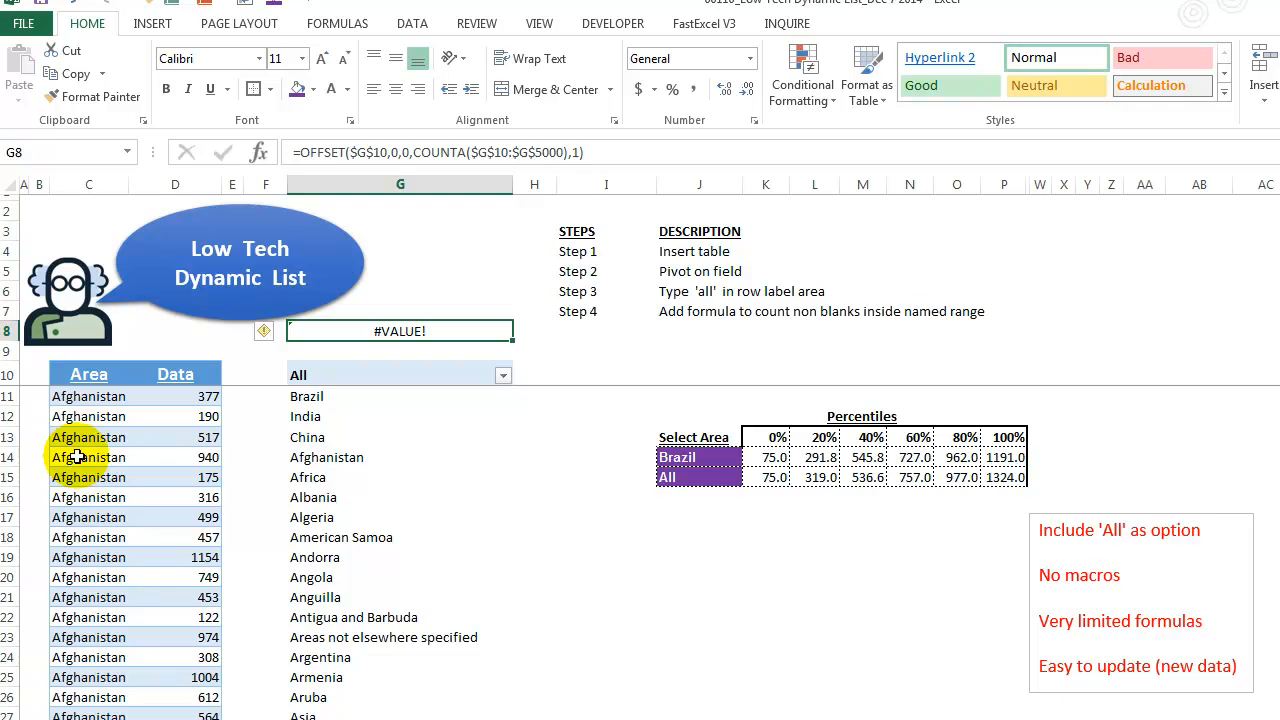
# - Sort the pivot's area items A to Z and narrow column G
pyautogui.click(322, 397)
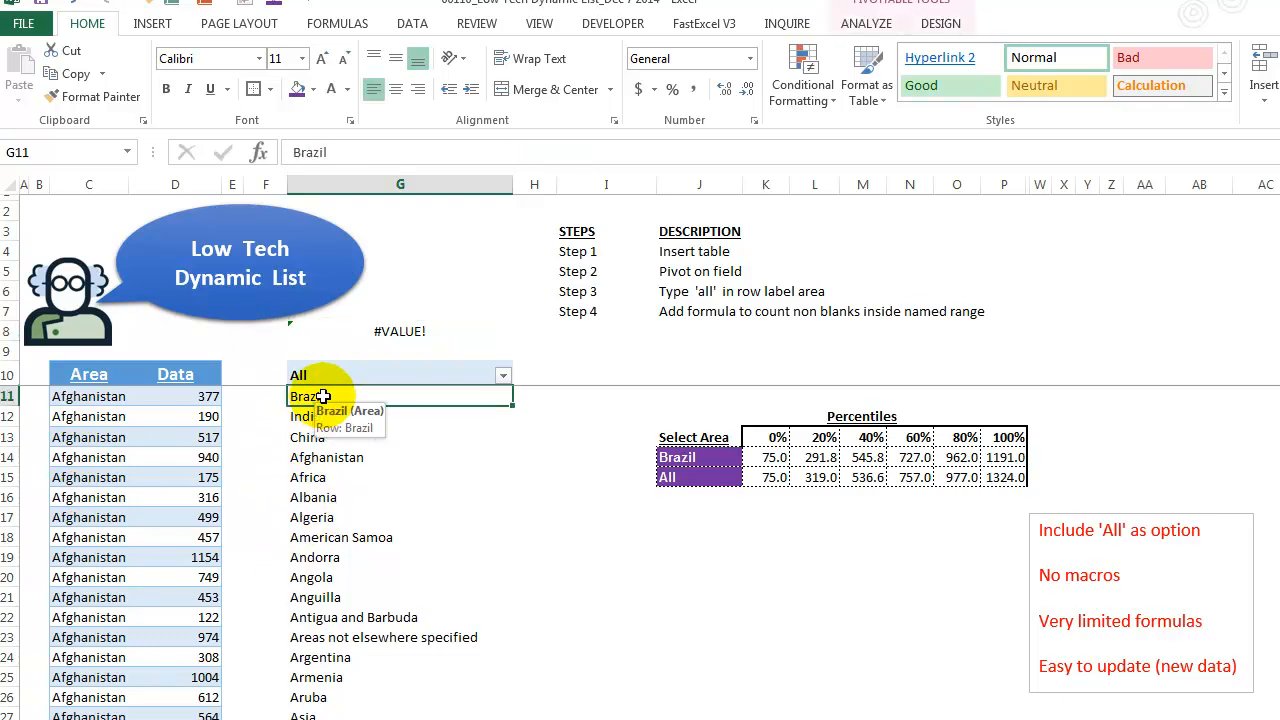
pyautogui.rightClick(323, 397)
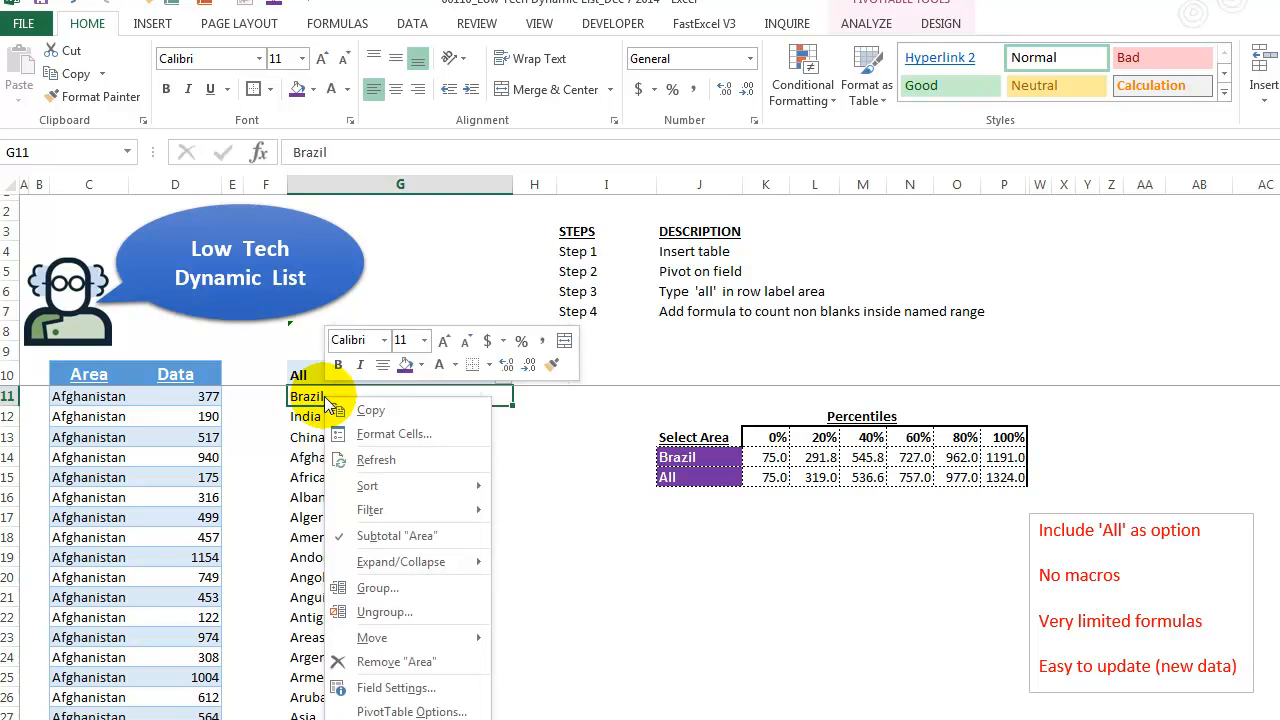
pyautogui.moveTo(379, 493)
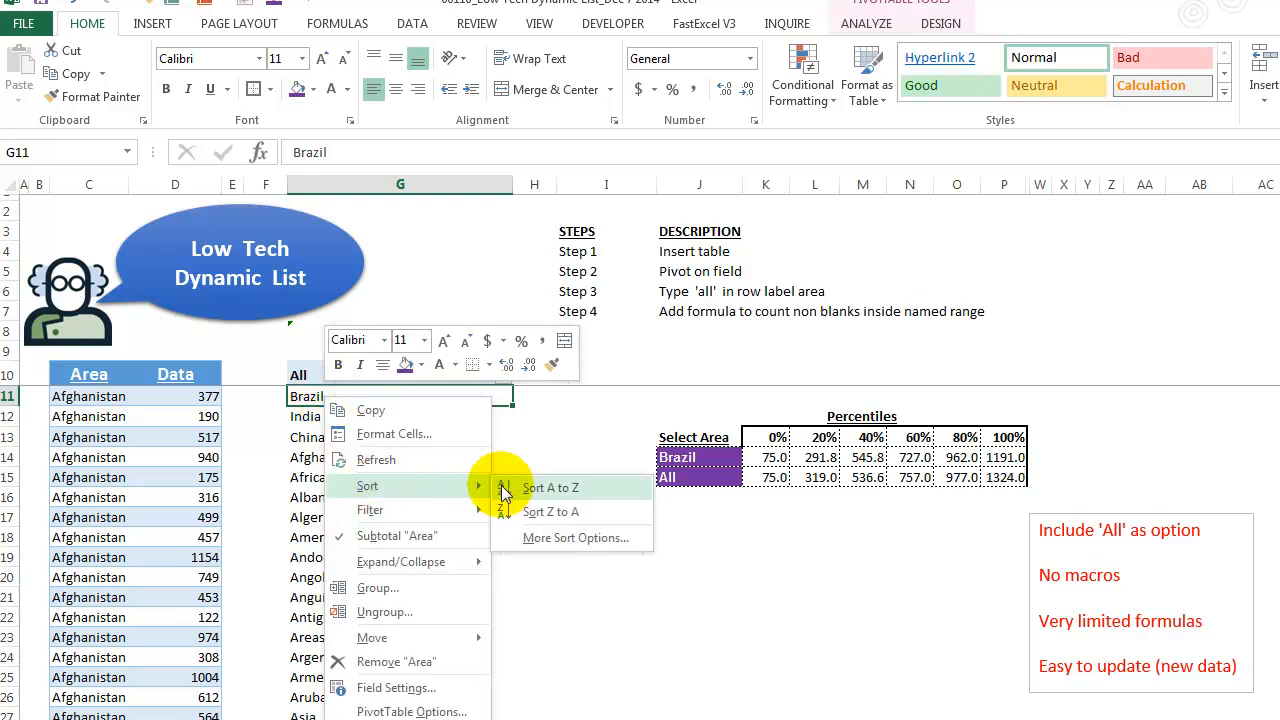
pyautogui.click(523, 485)
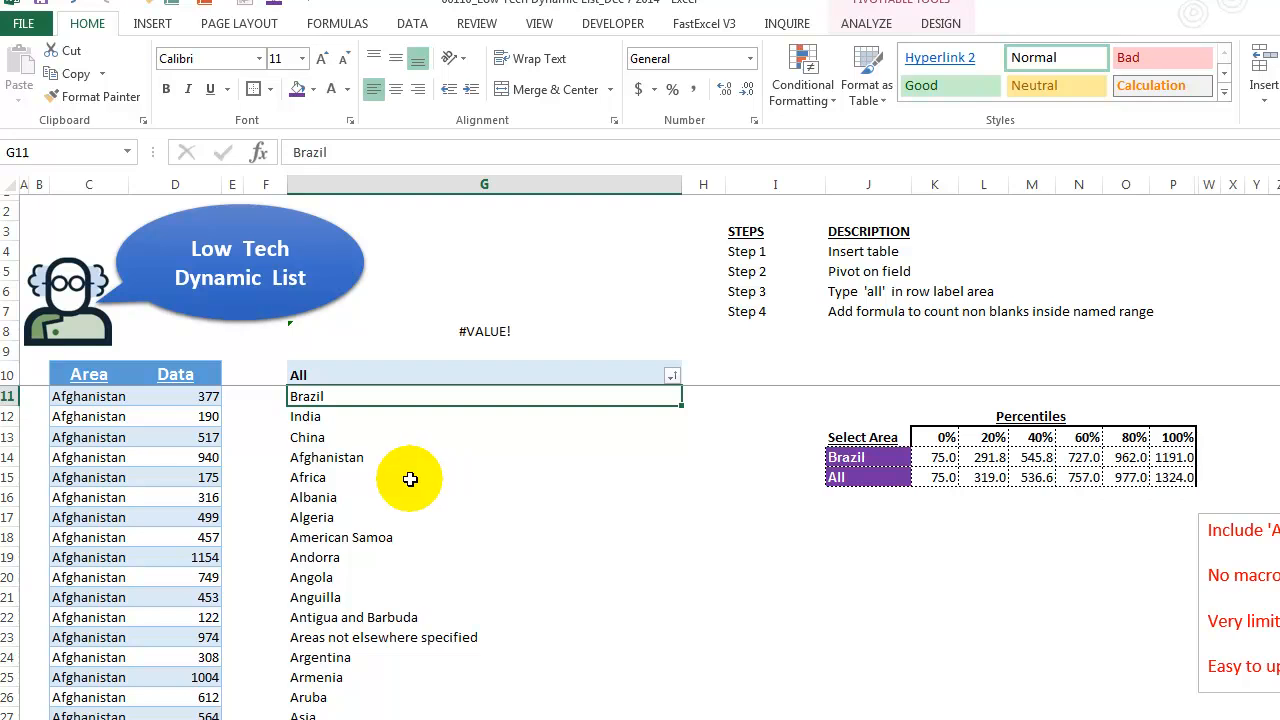
pyautogui.moveTo(679, 196); pyautogui.dragTo(524, 190)
# - Review the sorted area list from bottom back to top
pyautogui.click(365, 444)
pyautogui.hotkey('ctrl', 'Down')
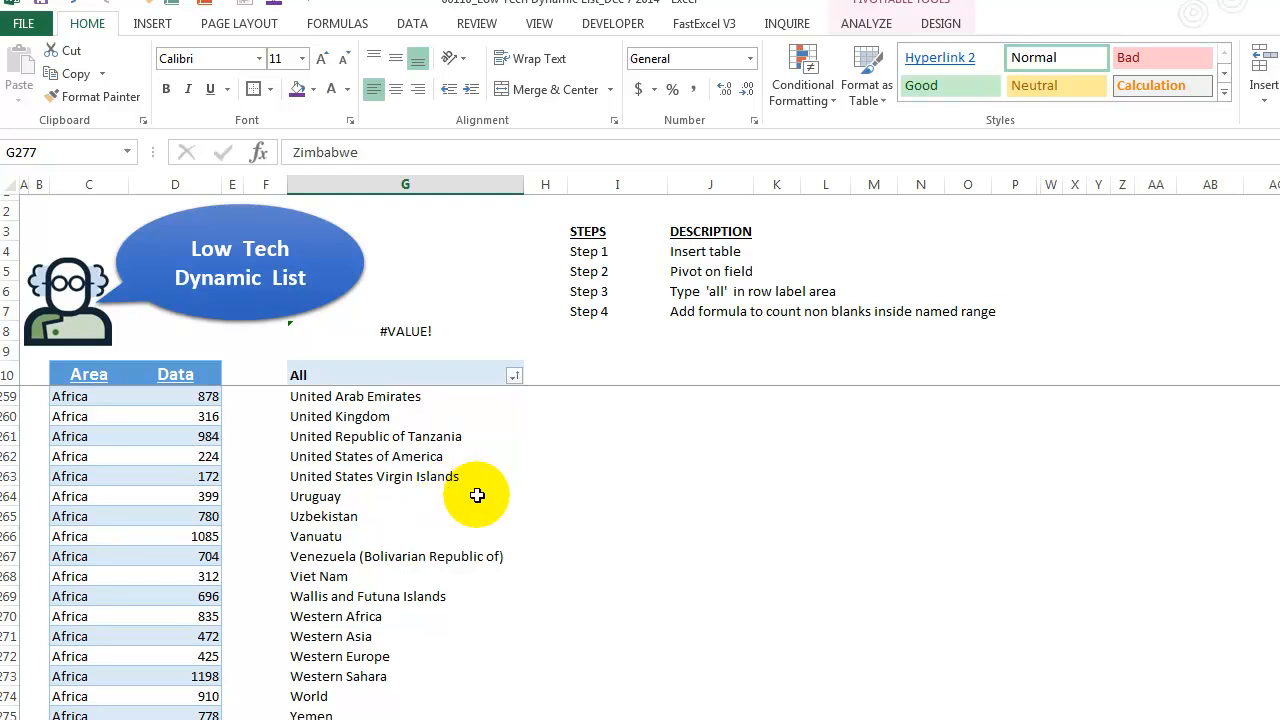
pyautogui.hotkey('ctrl', 'Home')
pyautogui.click(466, 389)
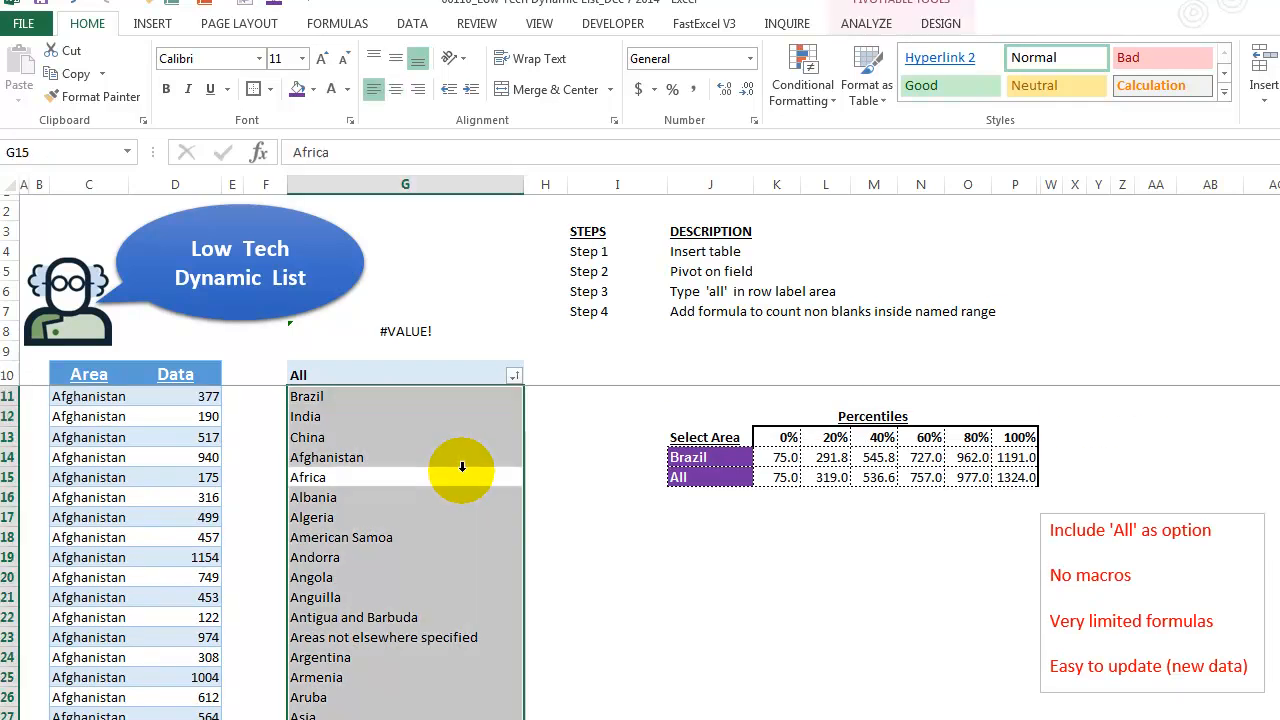
# - Copy the OFFSET formula text from G8 in the formula bar and cancel the edit
pyautogui.click(415, 330)
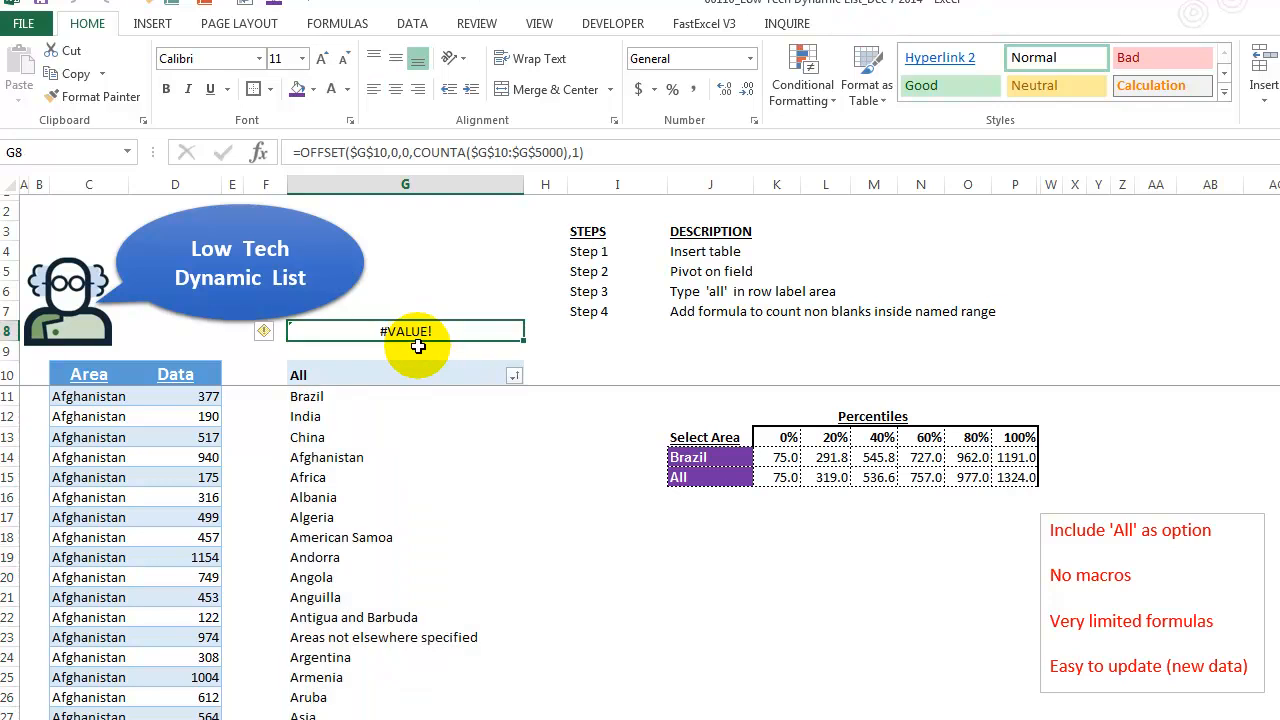
pyautogui.click(622, 152)
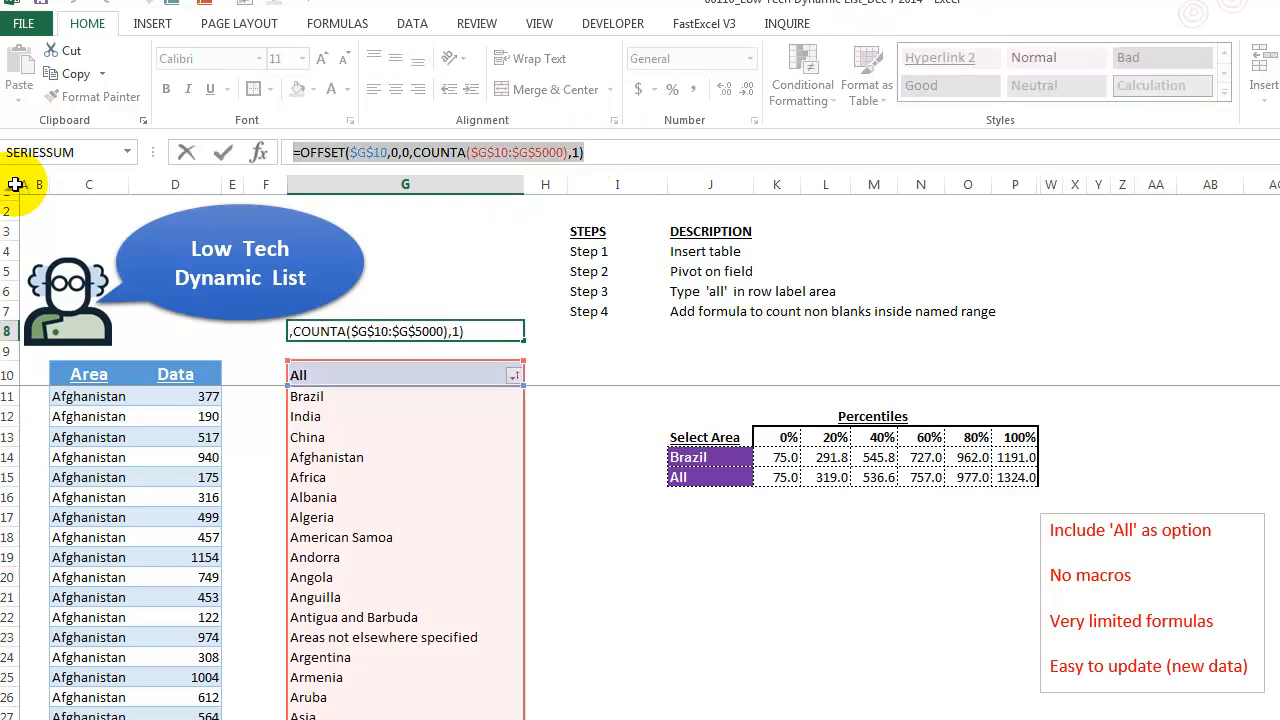
pyautogui.press('Escape')
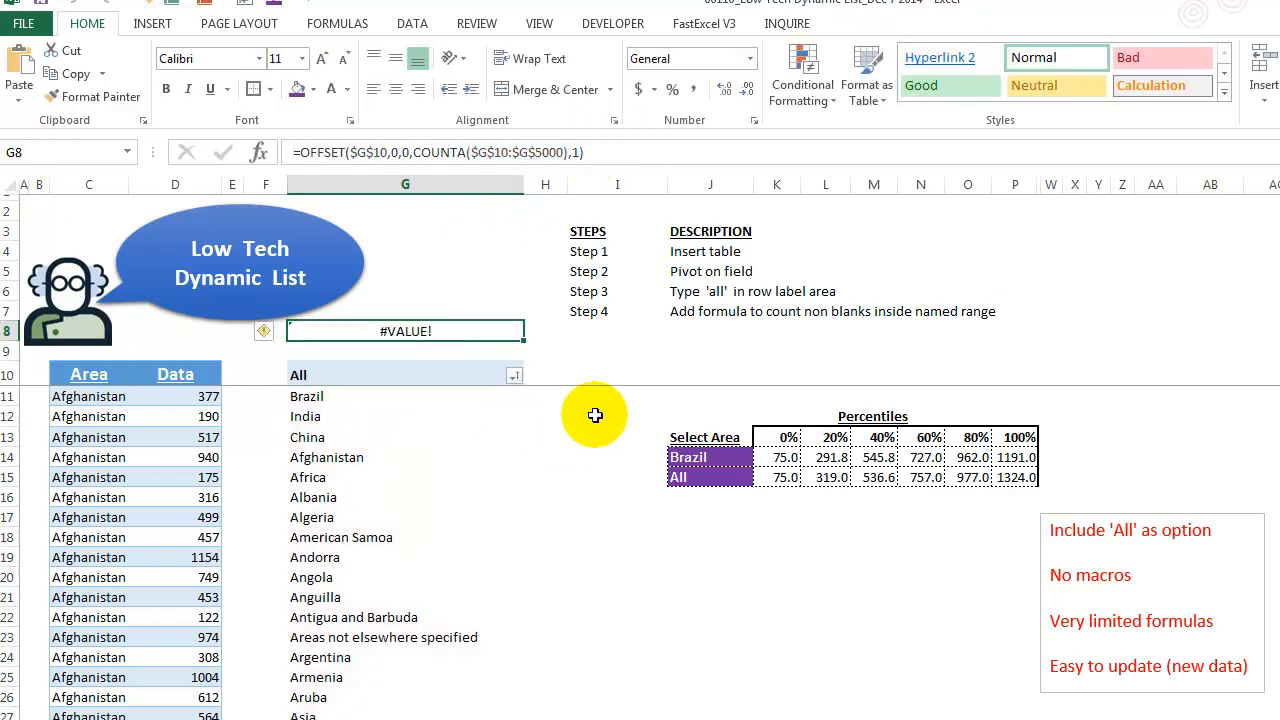
# - Define a new workbook-scoped name UniqueList that refers to the pasted OFFSET formula
pyautogui.click(594, 414)
pyautogui.click(322, 21)
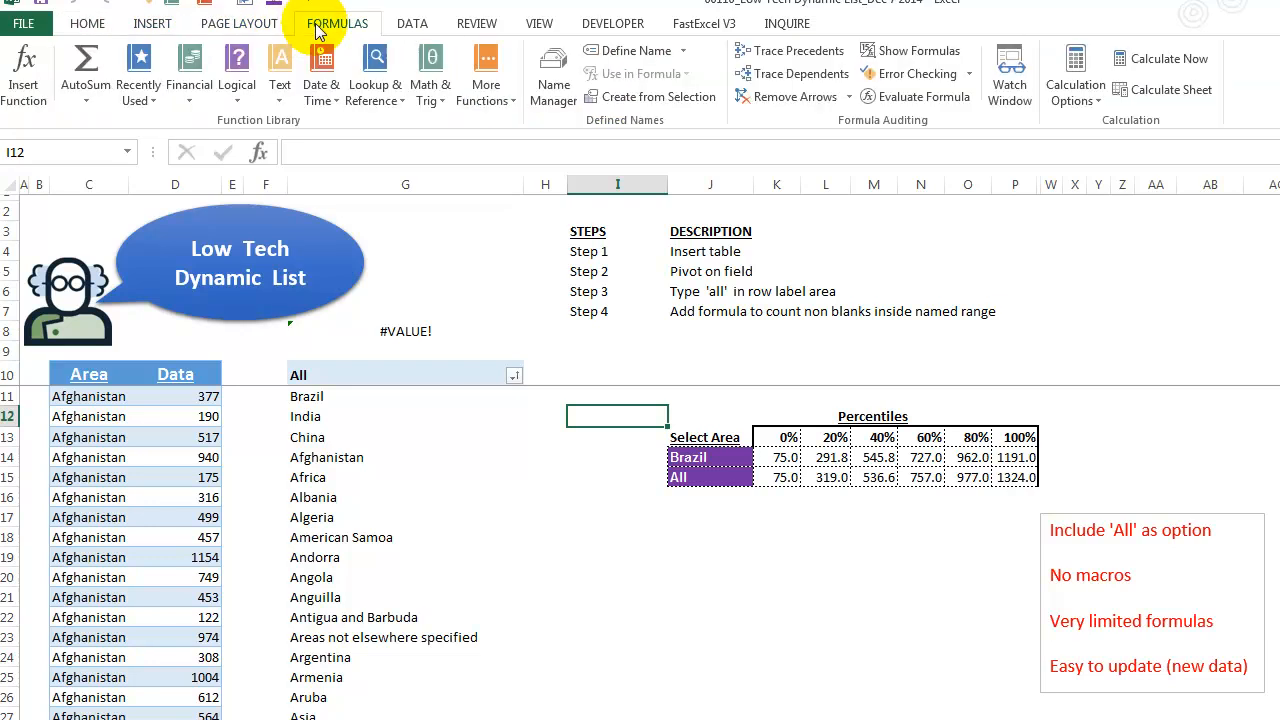
pyautogui.click(548, 72)
pyautogui.moveTo(562, 368); pyautogui.dragTo(684, 199)
pyautogui.click(480, 315)
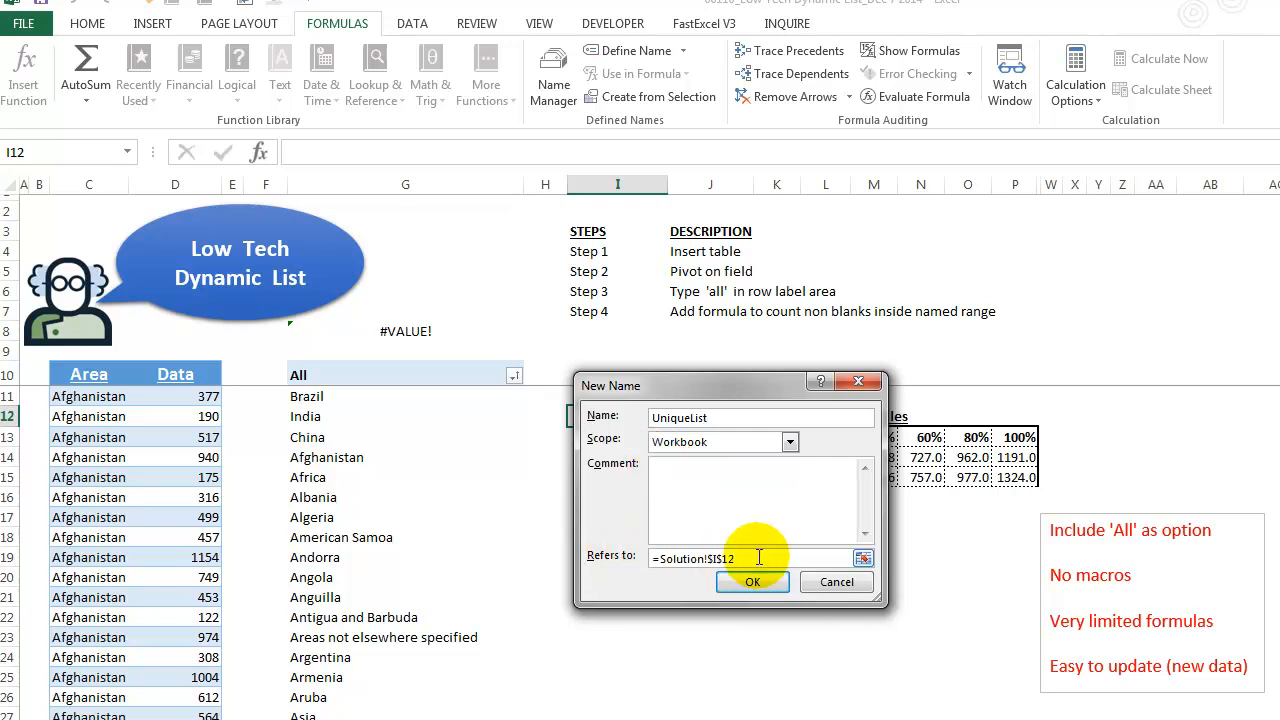
pyautogui.click(703, 561)
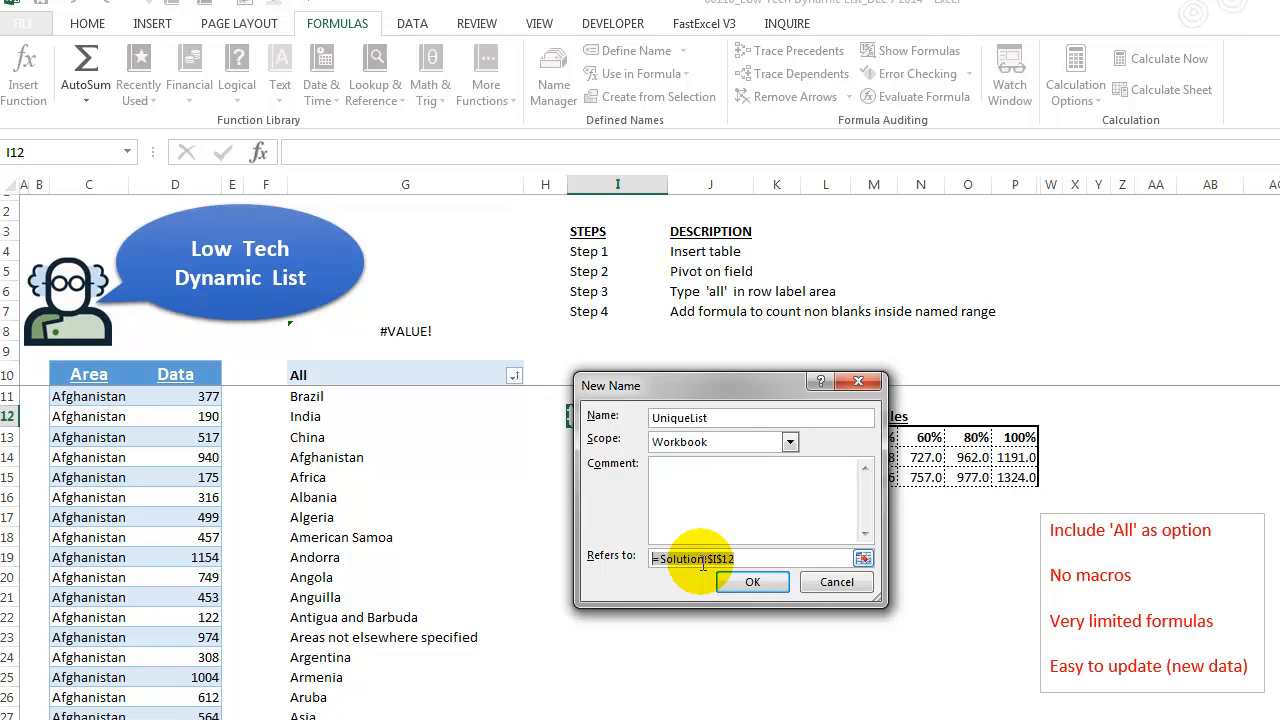
pyautogui.press('BackSpace')
pyautogui.hotkey('ctrl', 'v')
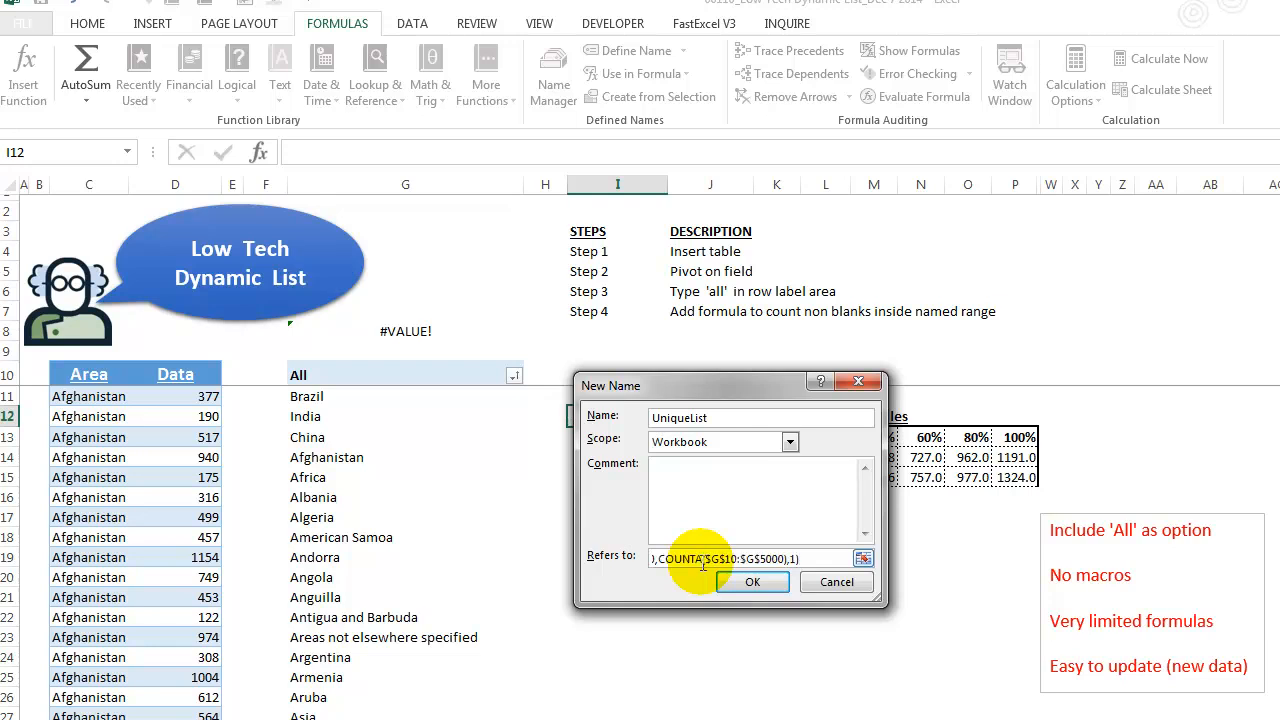
pyautogui.click(863, 558)
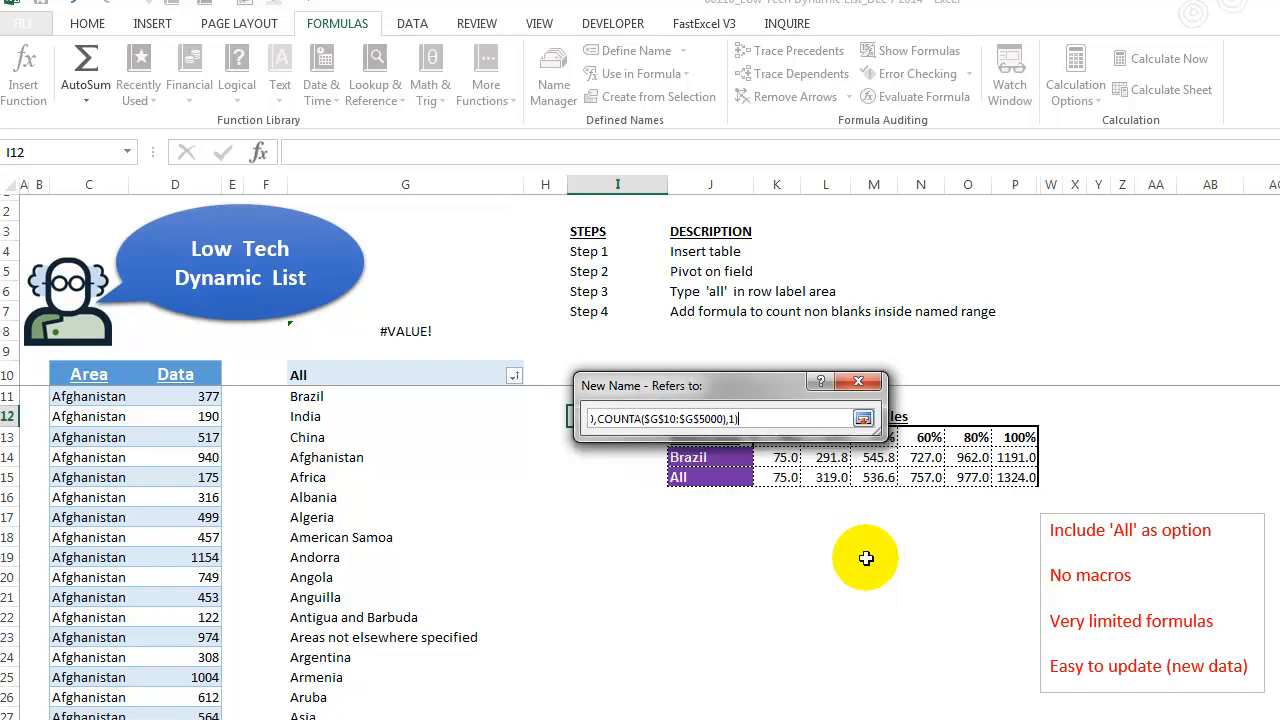
pyautogui.click(863, 418)
pyautogui.click(766, 581)
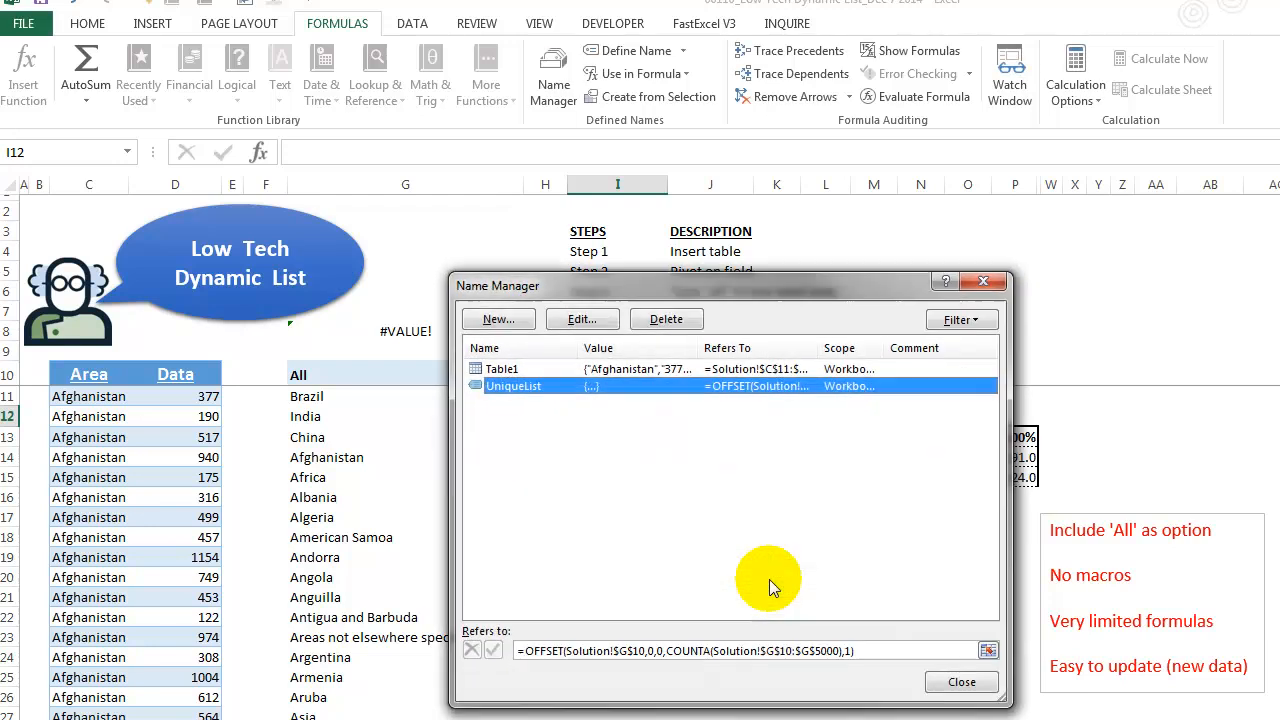
# - Check the range UniqueList covers on the sheet from the Name Manager, then close it
pyautogui.moveTo(916, 294); pyautogui.dragTo(855, 177)
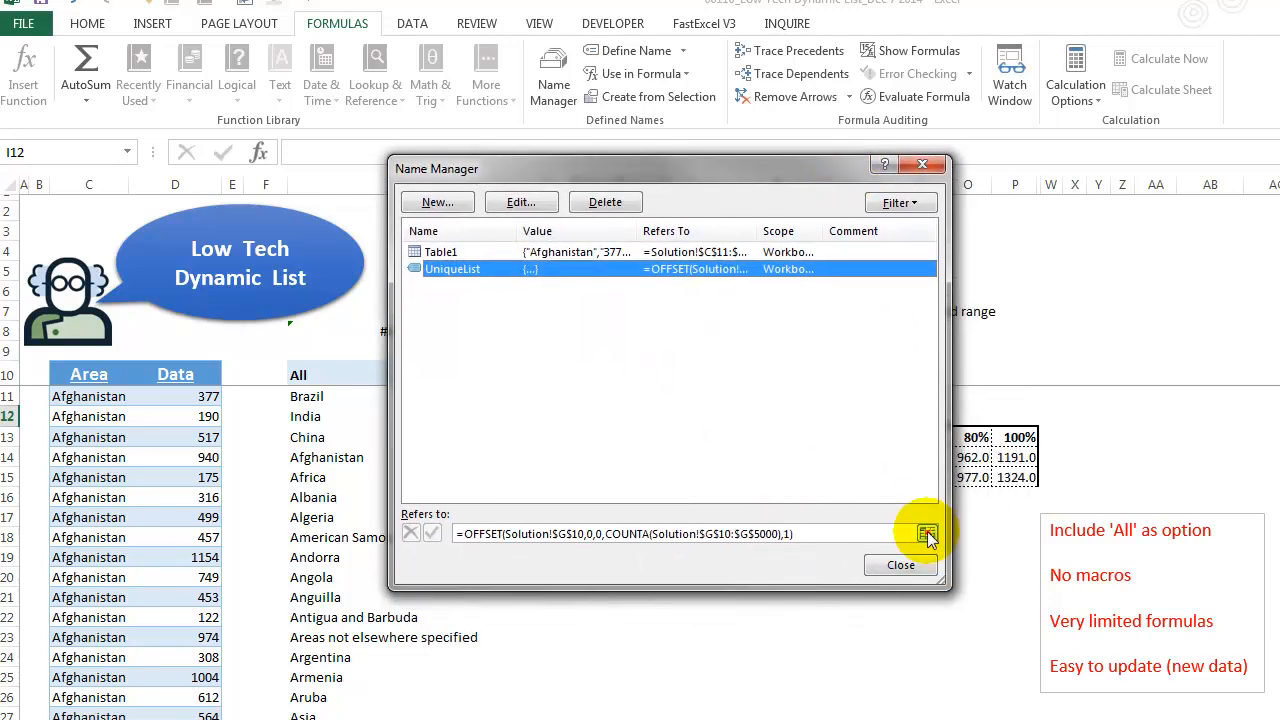
pyautogui.click(927, 533)
pyautogui.scroll(-3, 443, 614)
pyautogui.scroll(-3, 403, 617)
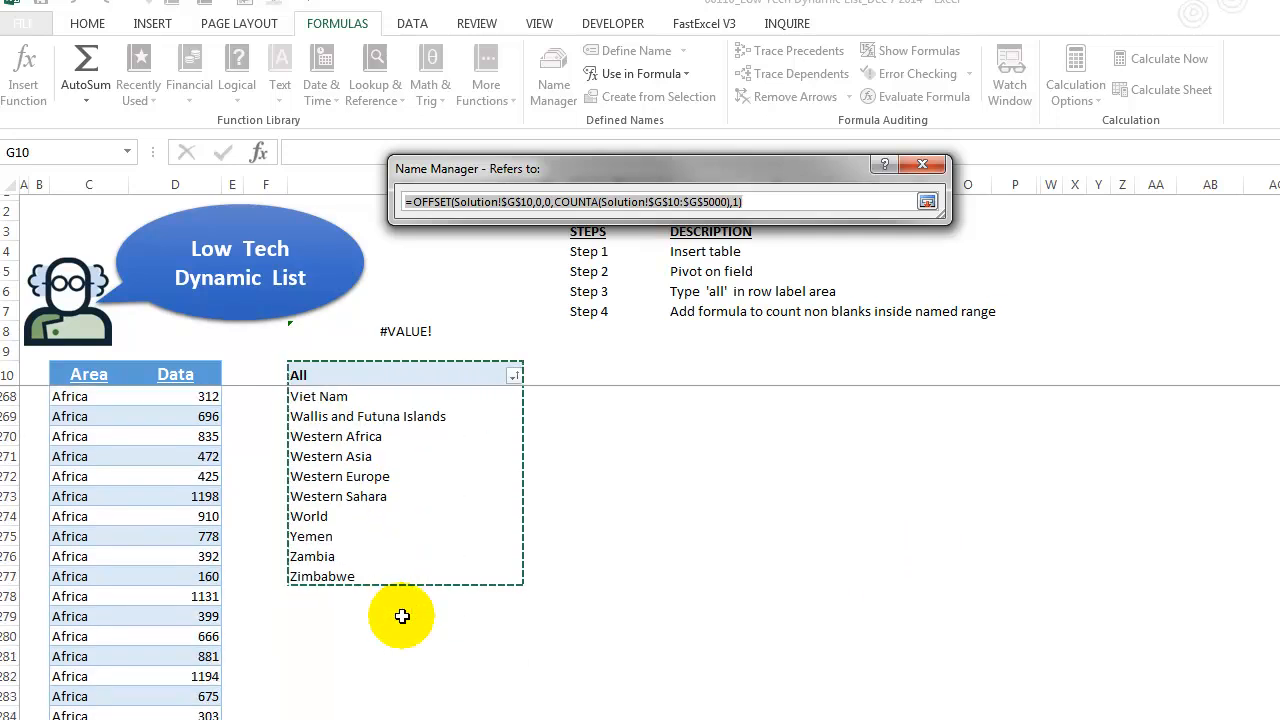
pyautogui.scroll(4, 408, 451)
pyautogui.scroll(-2, 408, 604)
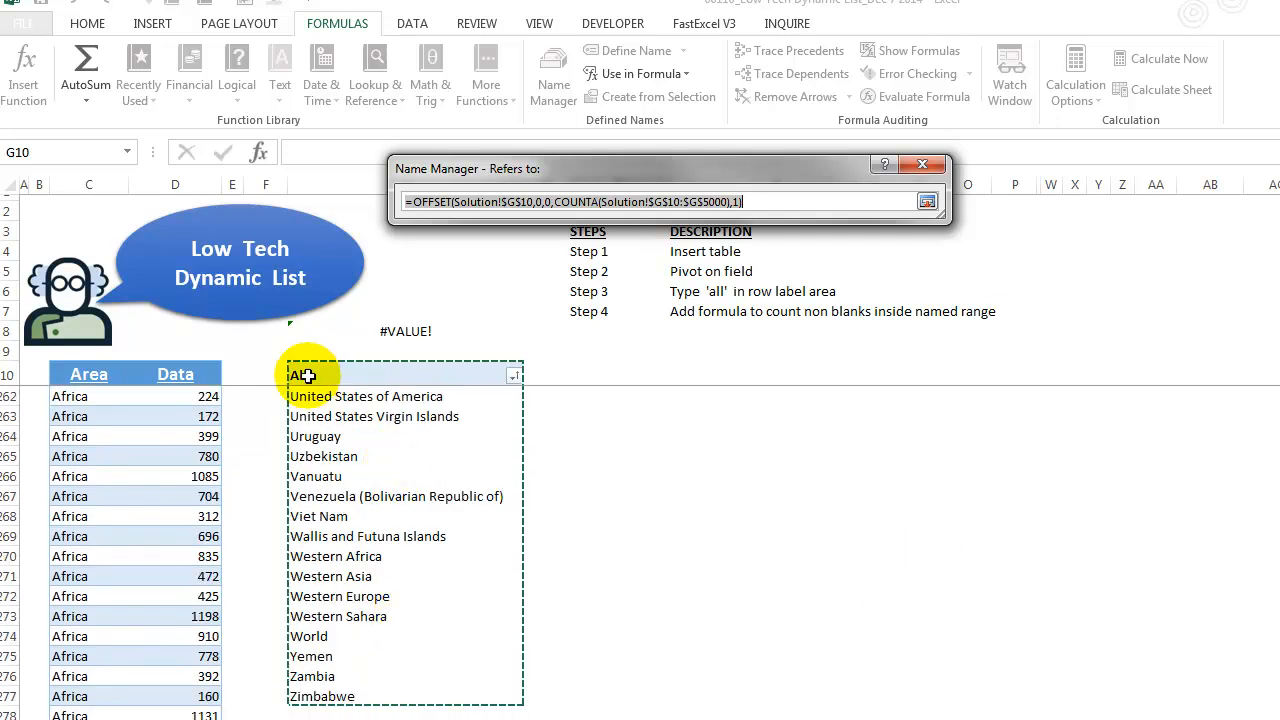
pyautogui.click(927, 201)
pyautogui.click(898, 563)
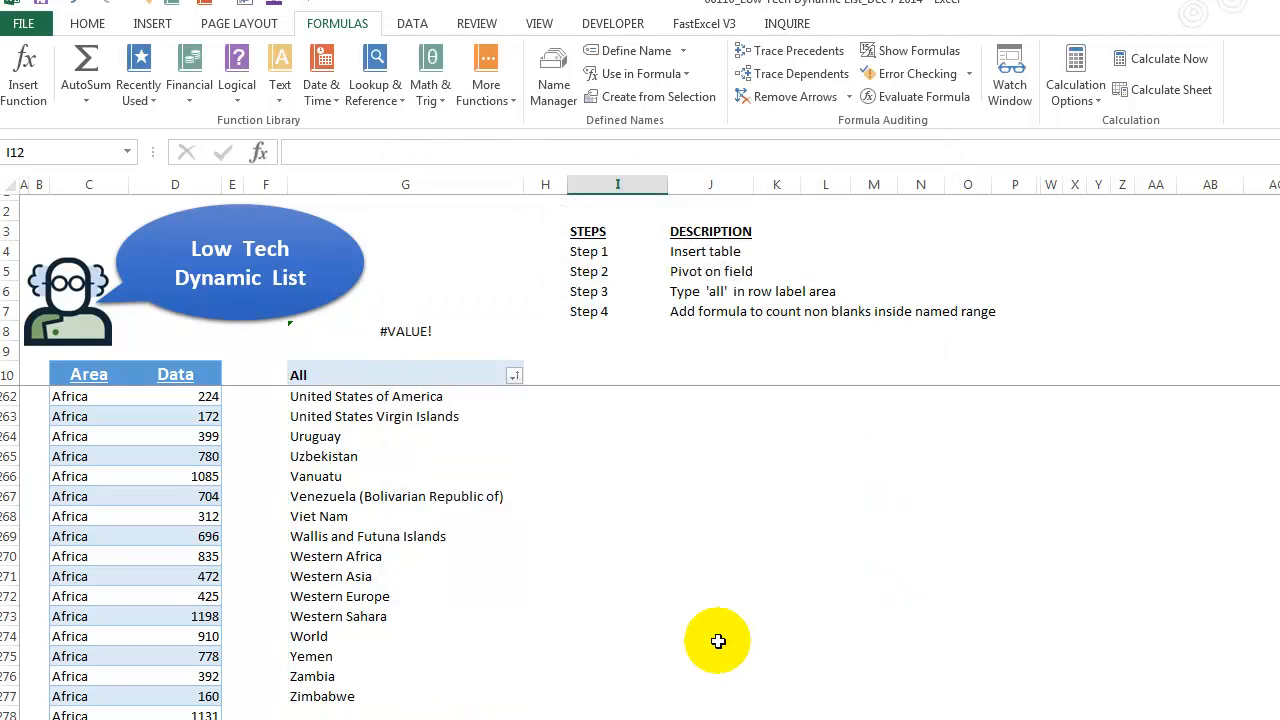
# - Add List data validation to the Select Area cell J14 with source =UniqueList
pyautogui.click(655, 375)
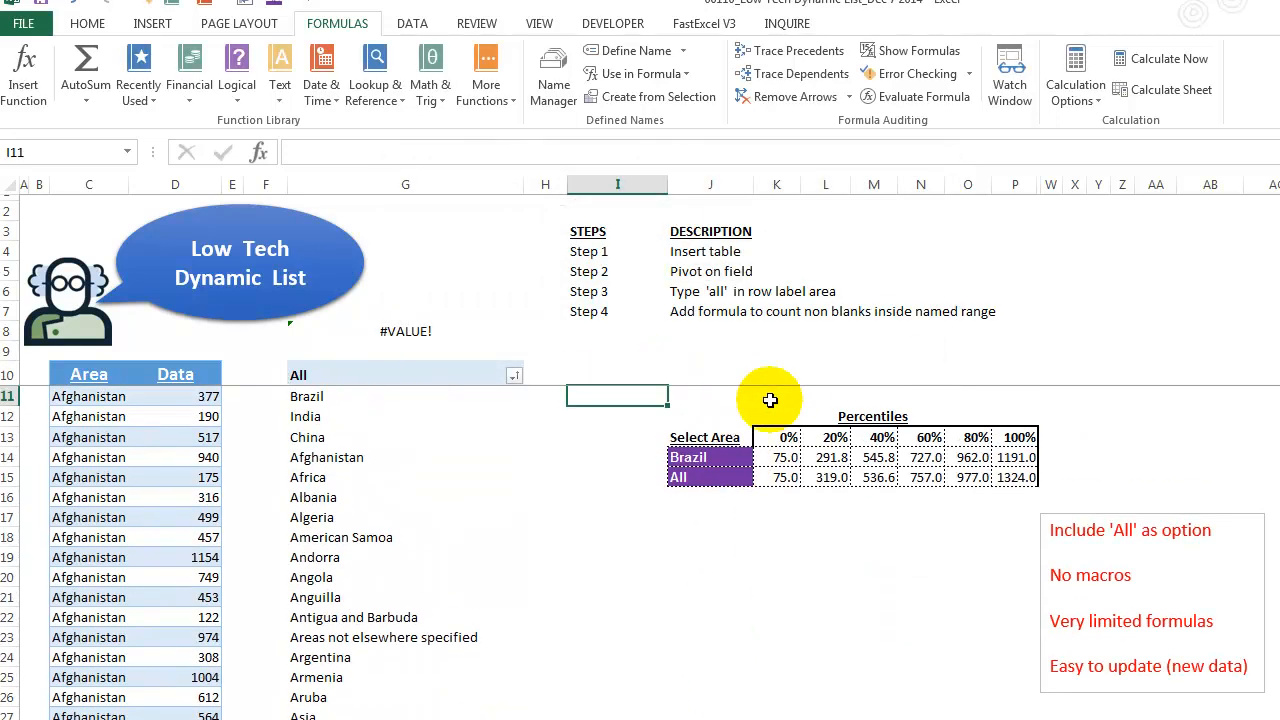
pyautogui.click(734, 457)
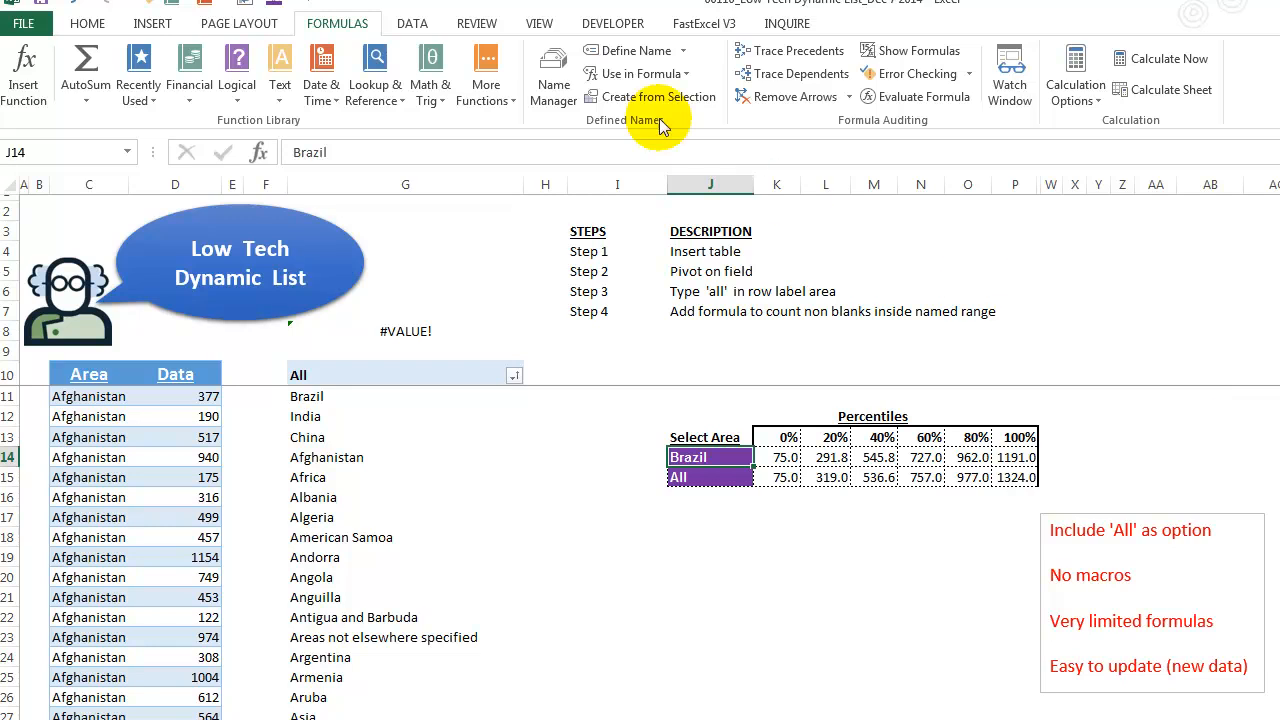
pyautogui.click(412, 23)
pyautogui.click(822, 92)
pyautogui.click(840, 120)
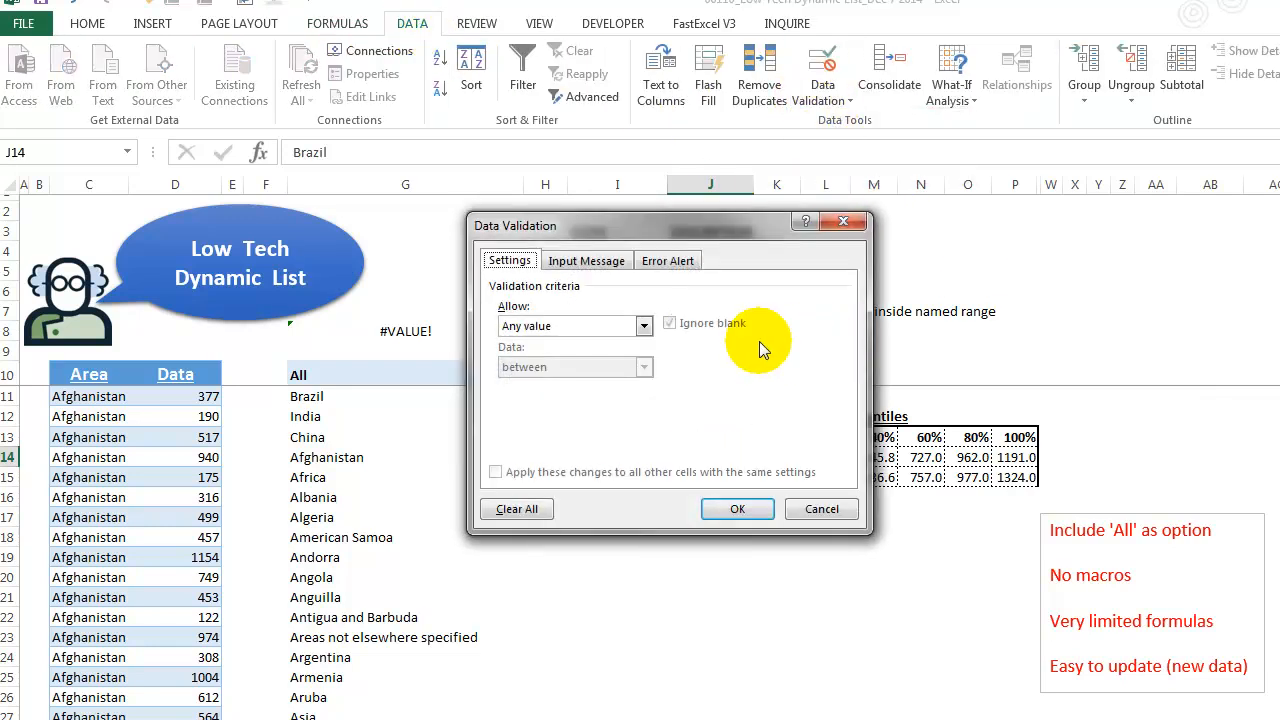
pyautogui.click(644, 325)
pyautogui.click(598, 382)
pyautogui.click(609, 407)
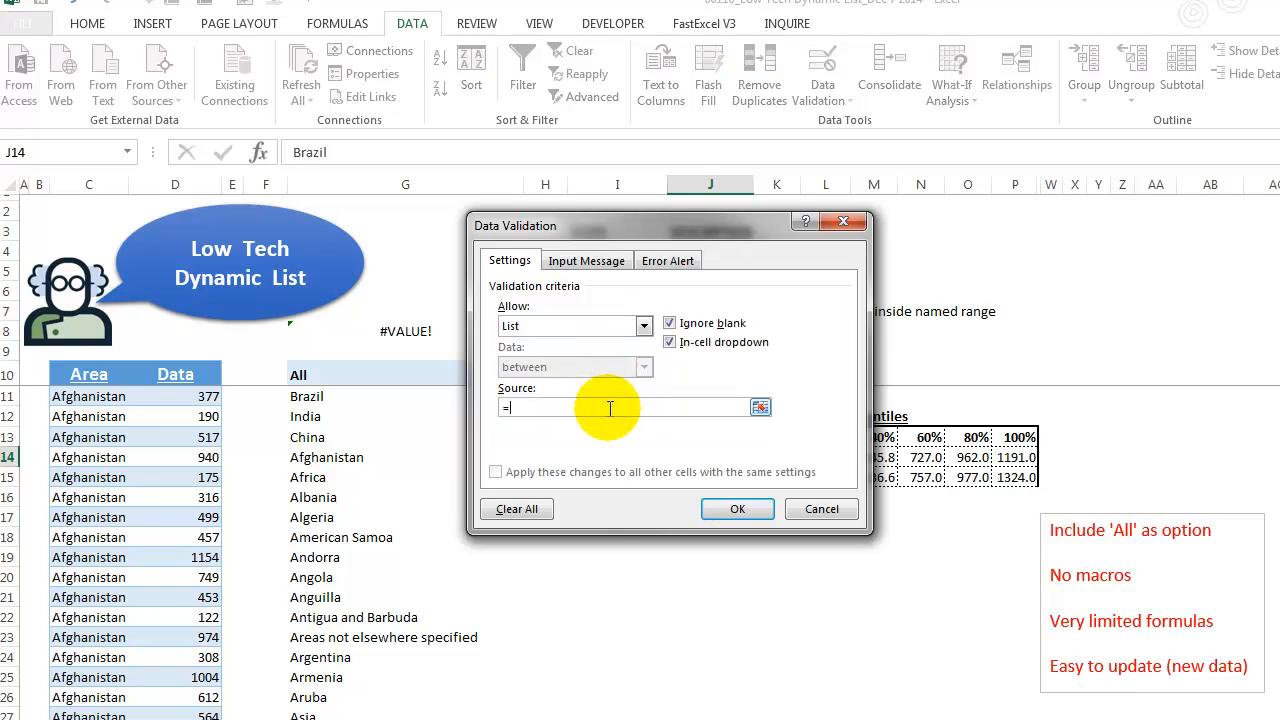
pyautogui.press('F3')
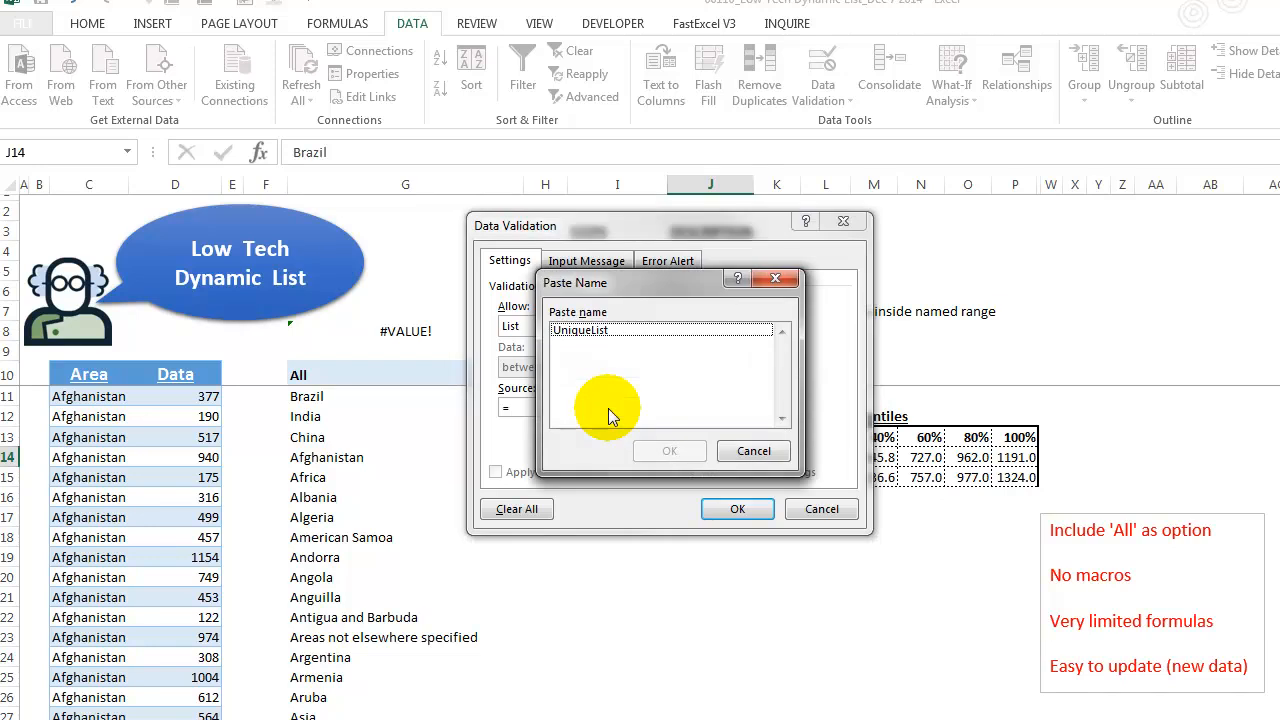
pyautogui.click(590, 331)
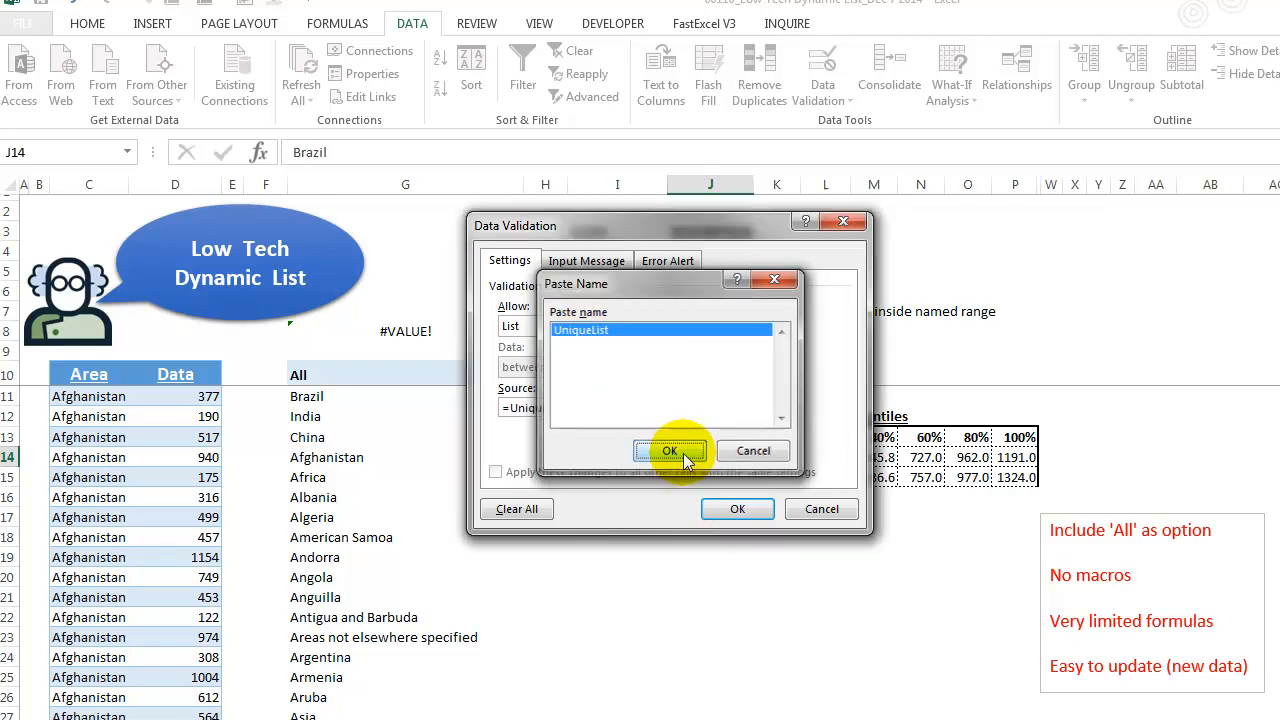
pyautogui.click(668, 455)
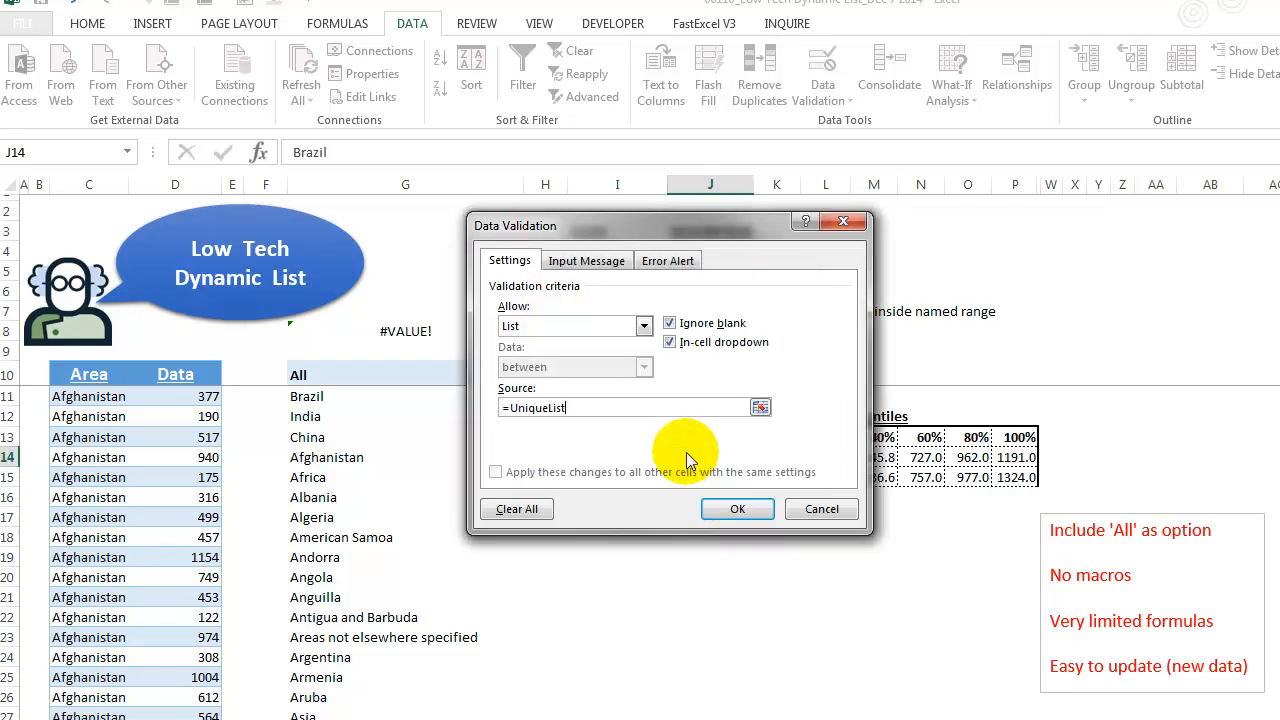
pyautogui.click(737, 511)
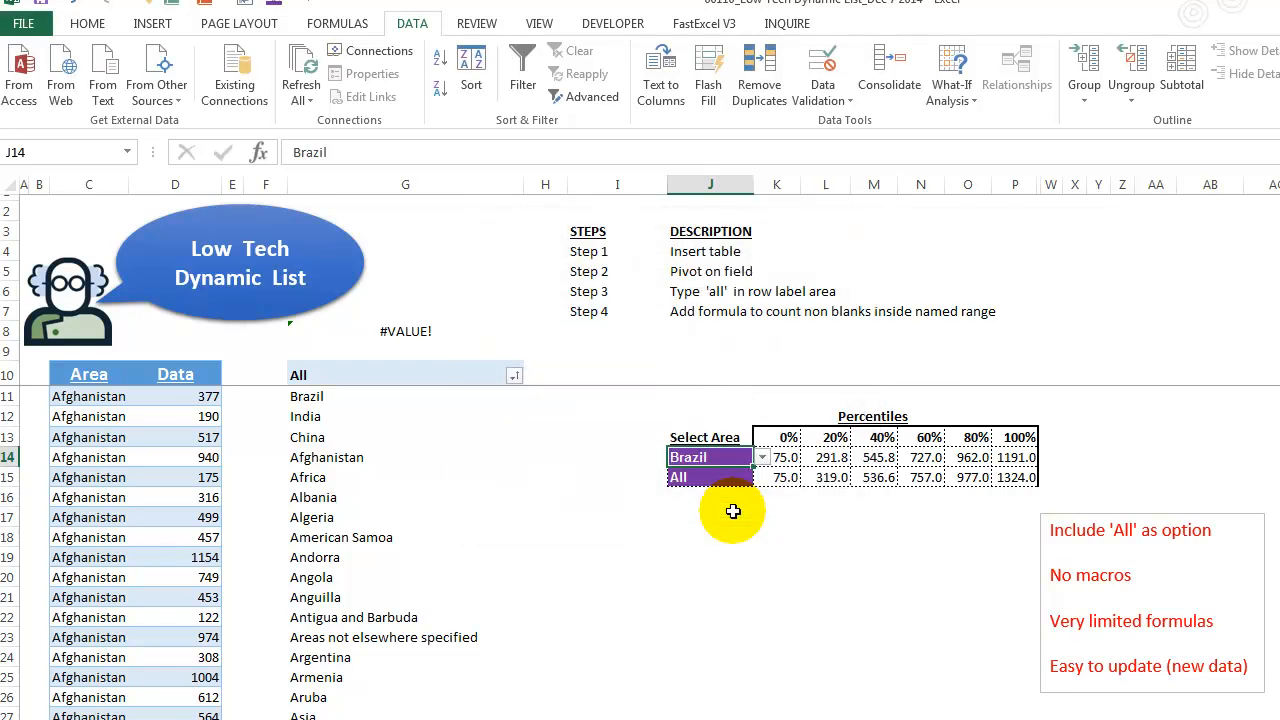
# - Use the dropdowns to set the Select Area cells to All in J14 and Brazil in J15
pyautogui.click(762, 459)
pyautogui.click(762, 475)
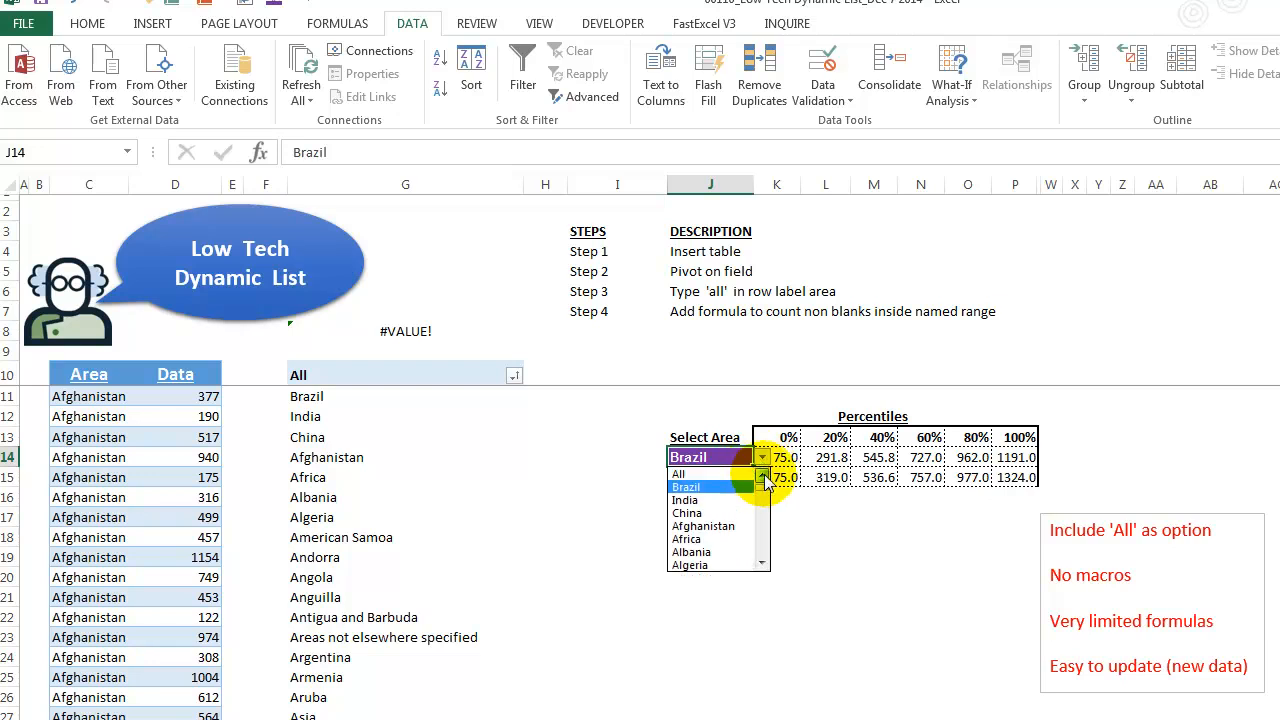
pyautogui.moveTo(762, 487); pyautogui.dragTo(757, 460)
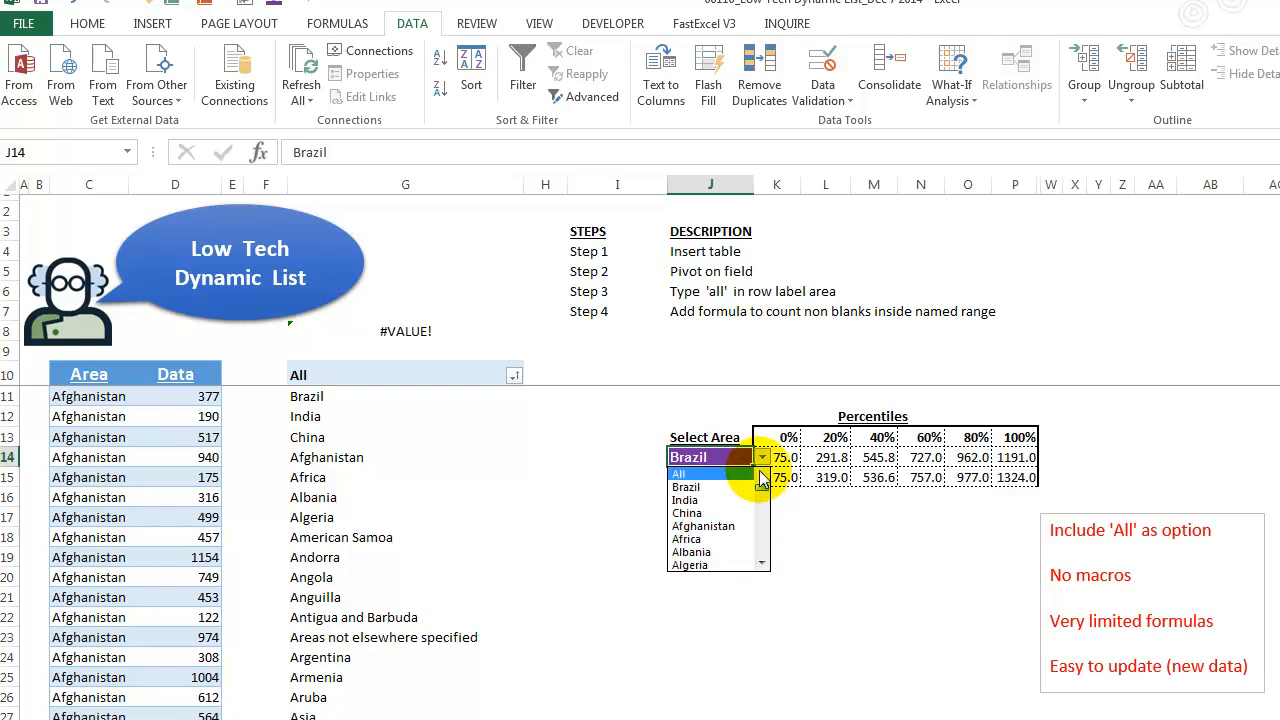
pyautogui.click(737, 478)
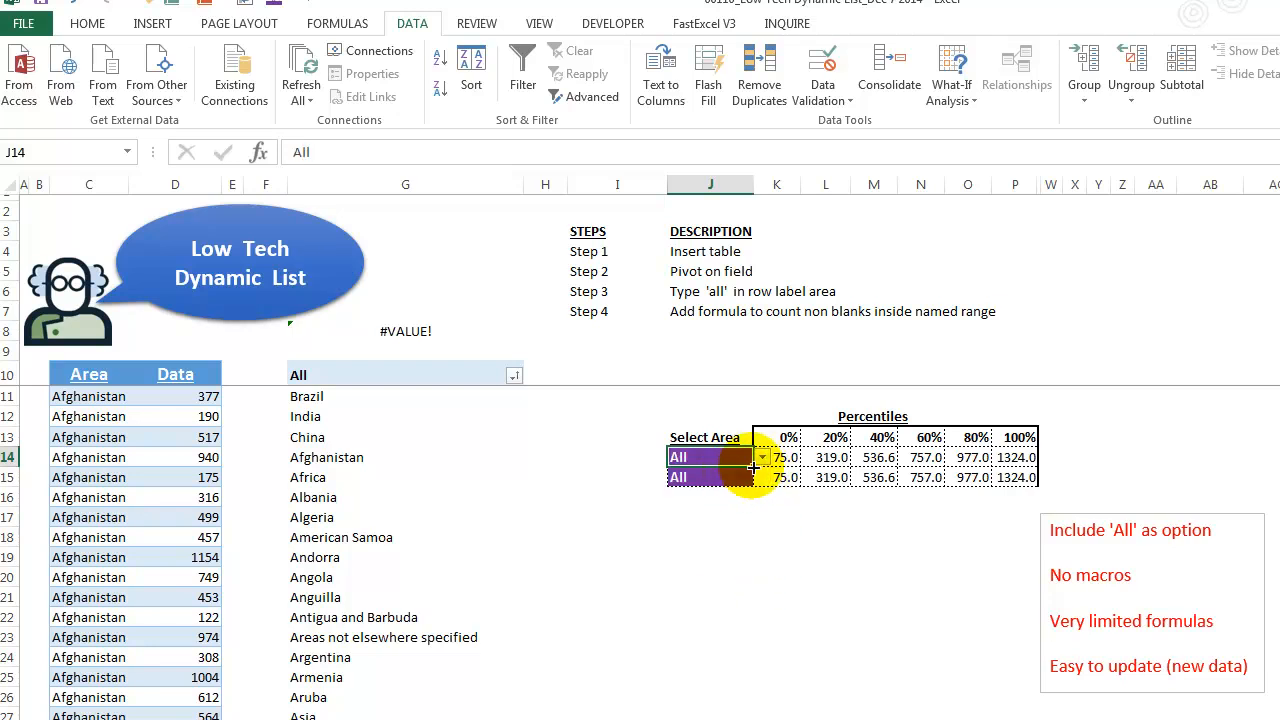
pyautogui.click(745, 477)
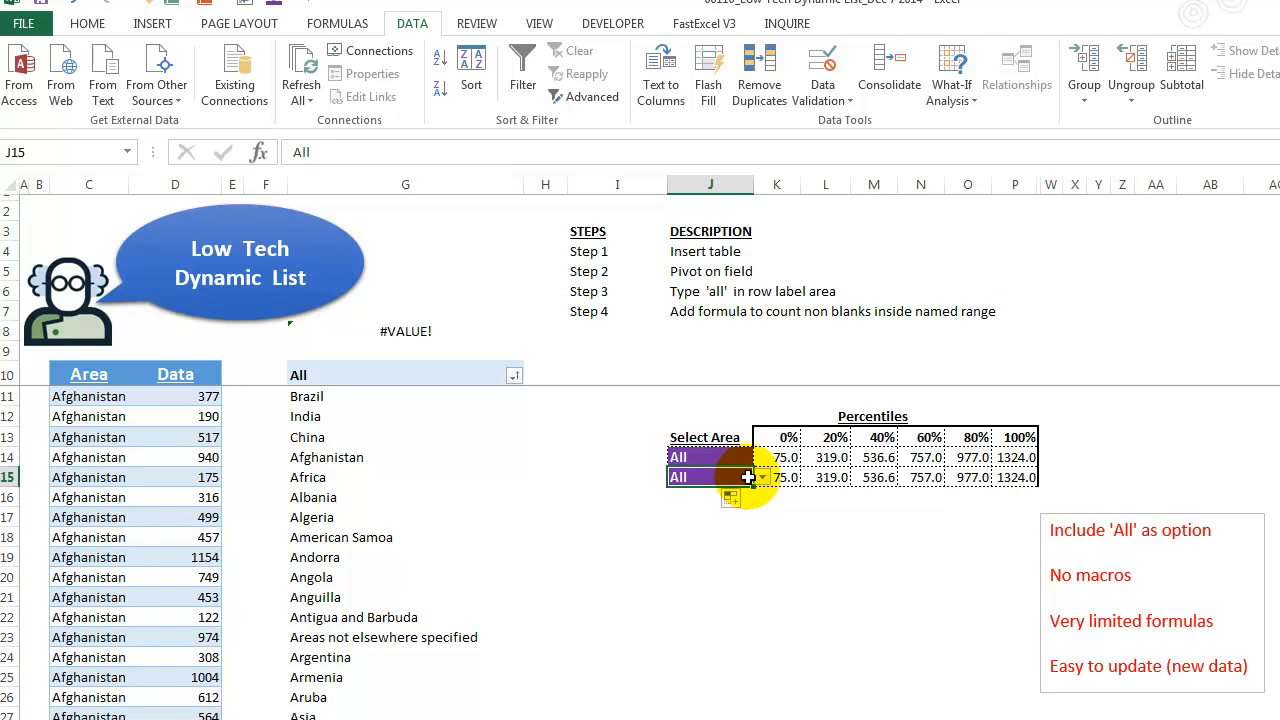
pyautogui.click(762, 481)
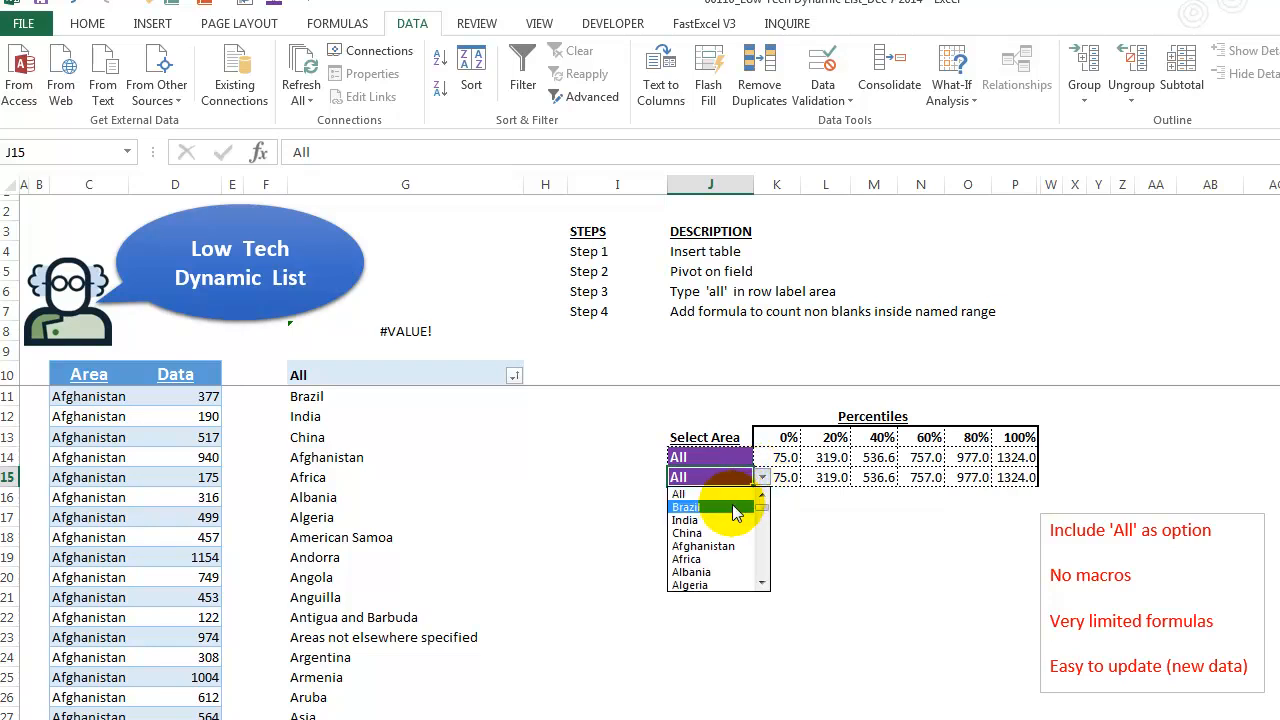
pyautogui.click(735, 507)
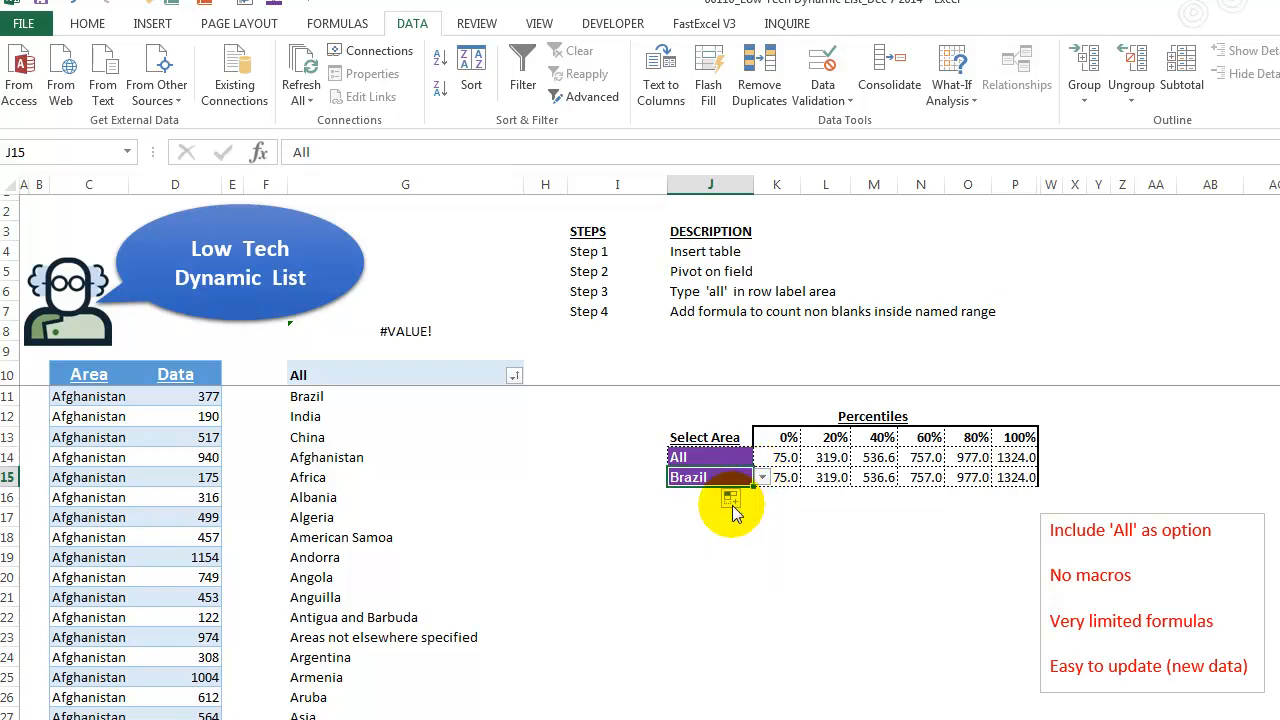
# - Examine the K14 percentile array formula's IF arguments in the formula bar and re-enter it as an array formula
pyautogui.click(694, 459)
pyautogui.press('Right')
pyautogui.press('Right')
pyautogui.press('Right')
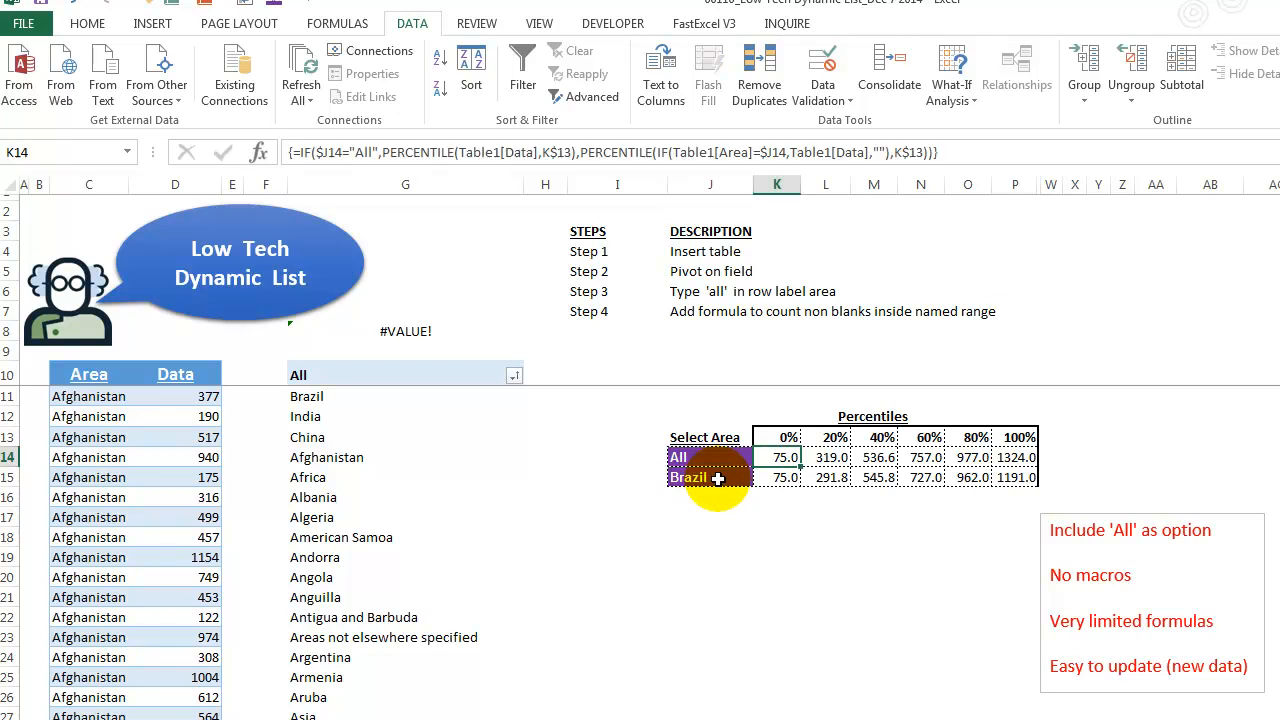
pyautogui.press('Left')
pyautogui.press('Left')
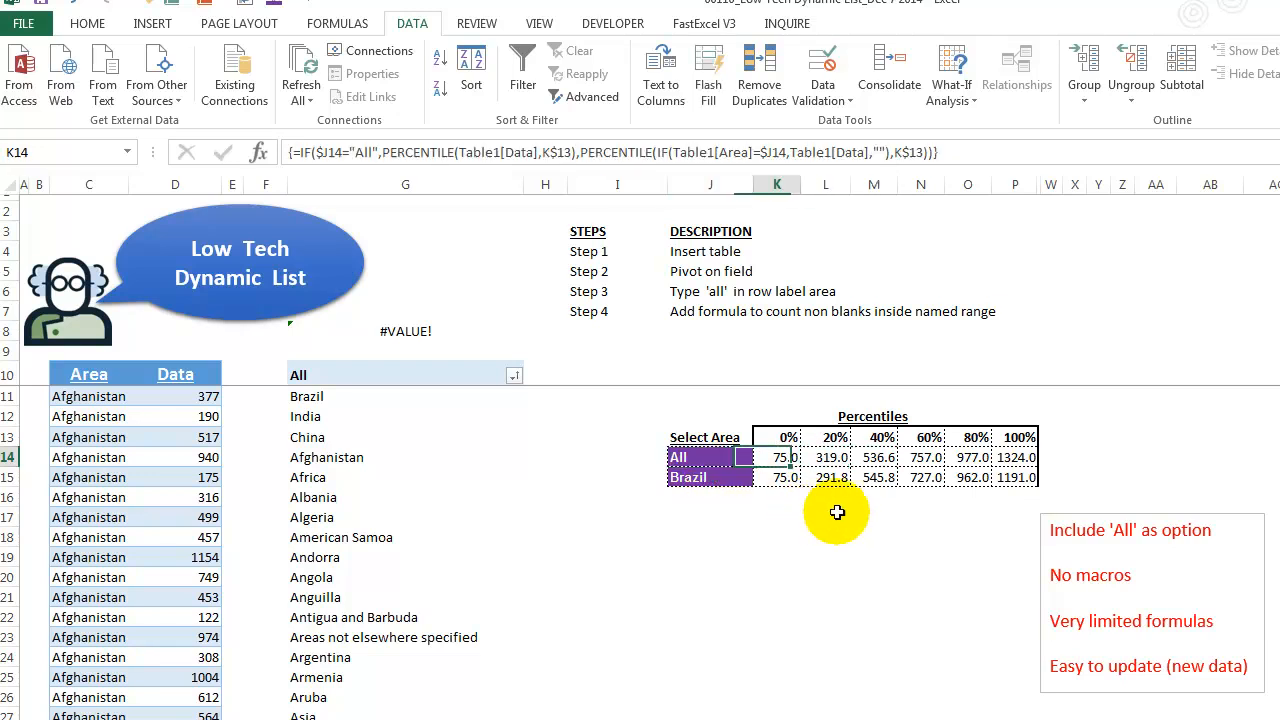
pyautogui.click(352, 152)
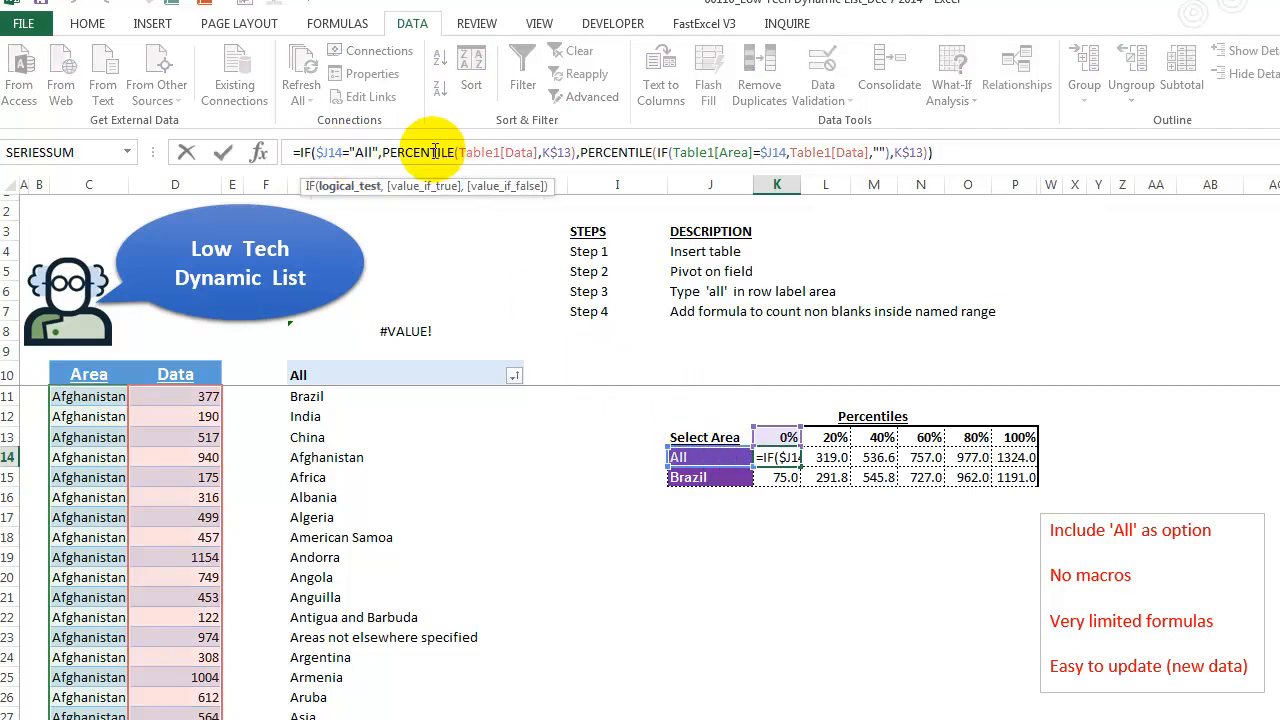
pyautogui.click(405, 187)
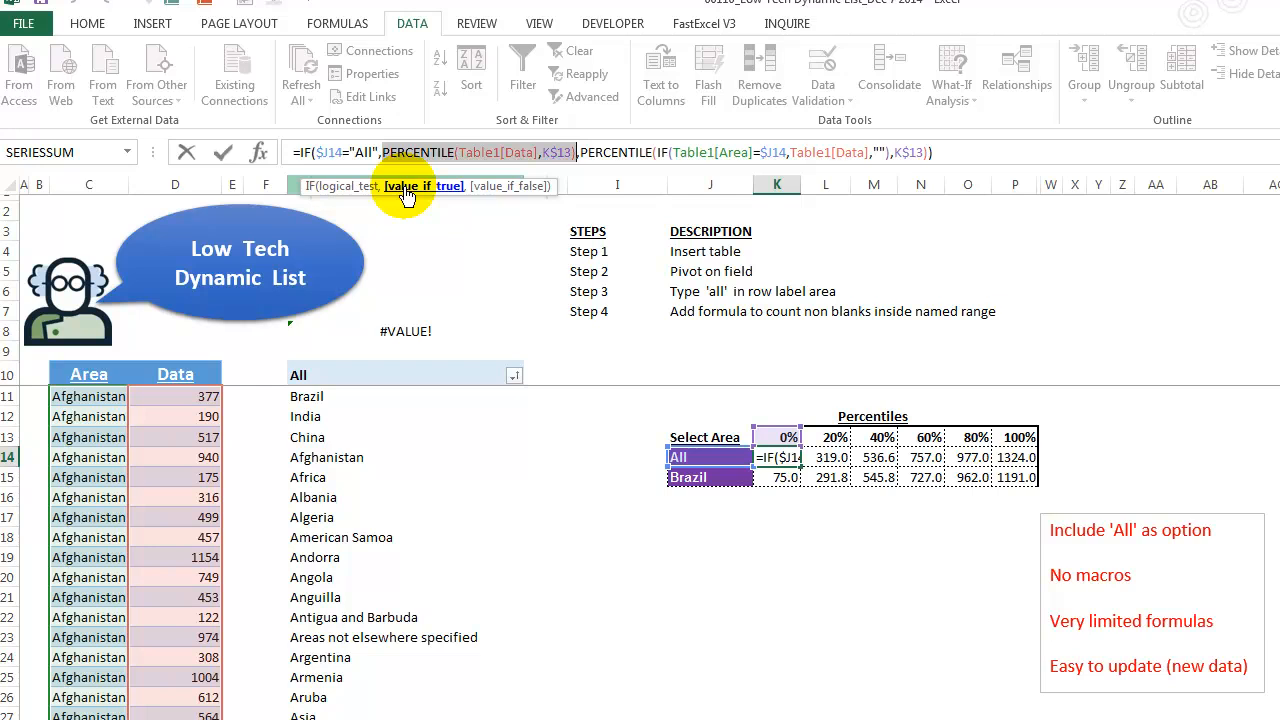
pyautogui.click(356, 188)
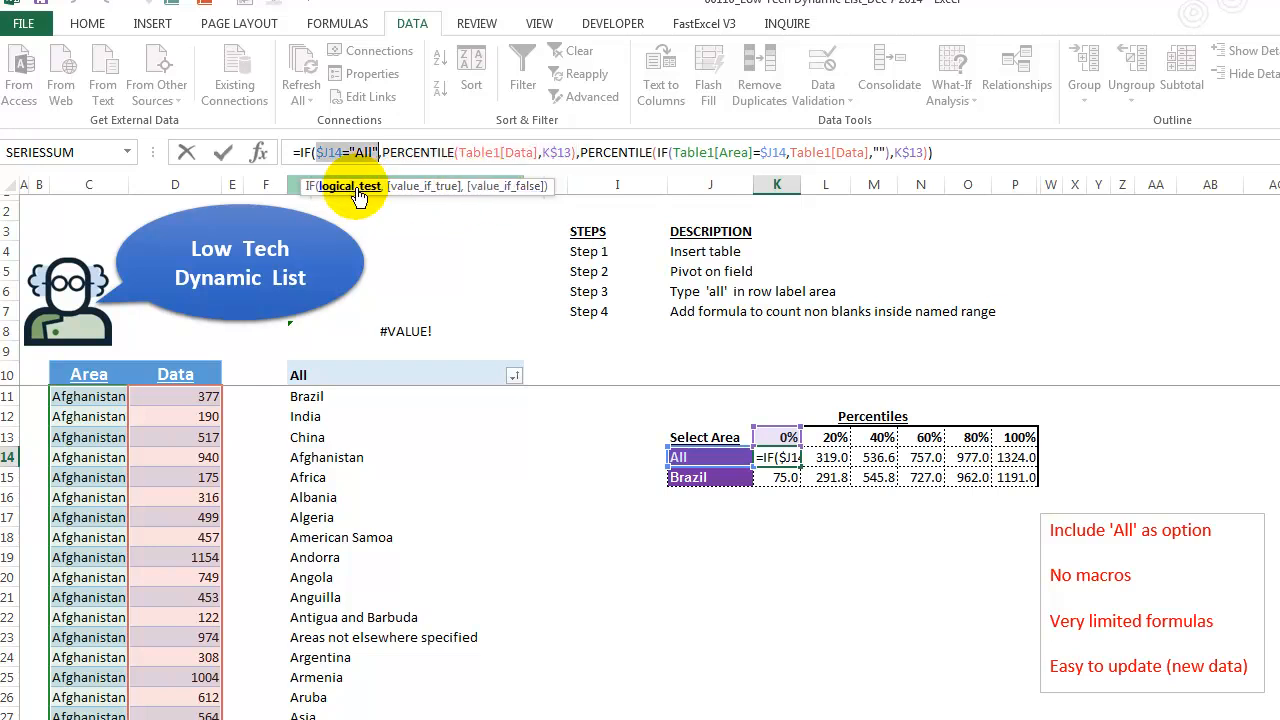
pyautogui.click(496, 188)
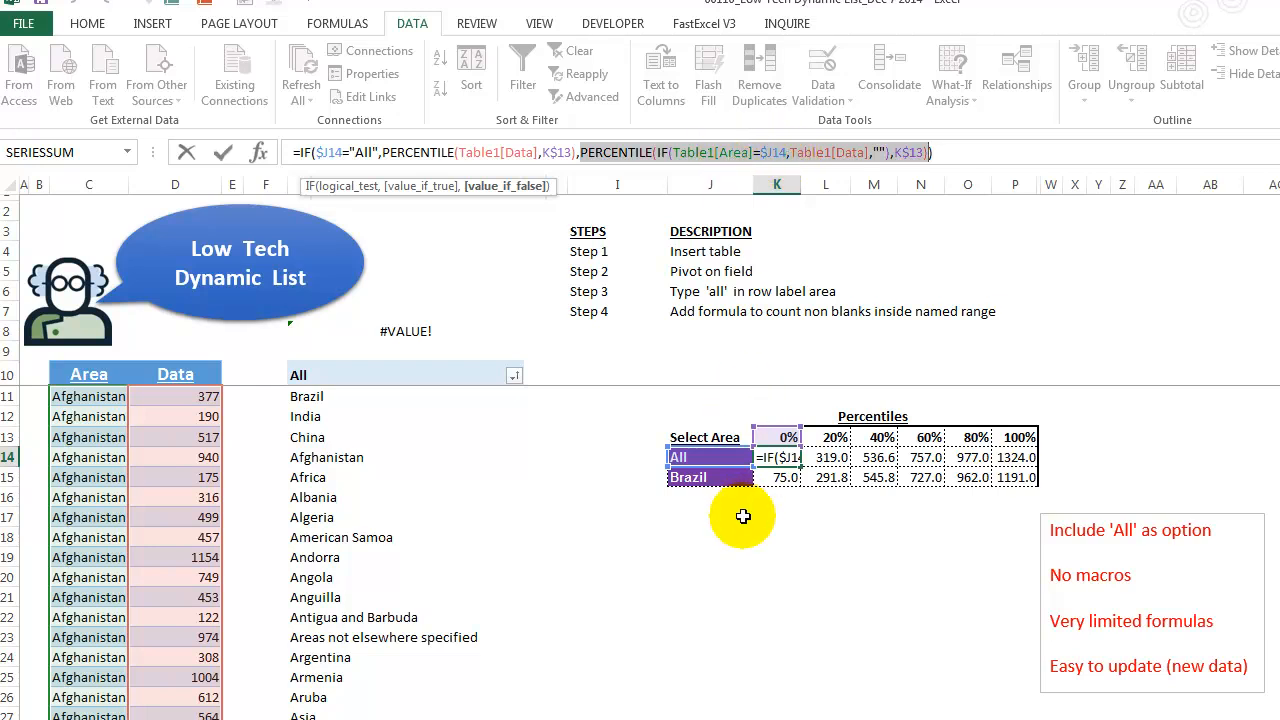
pyautogui.hotkey('ctrl', 'shift', 'Return')
pyautogui.click(785, 477)
pyautogui.click(808, 477)
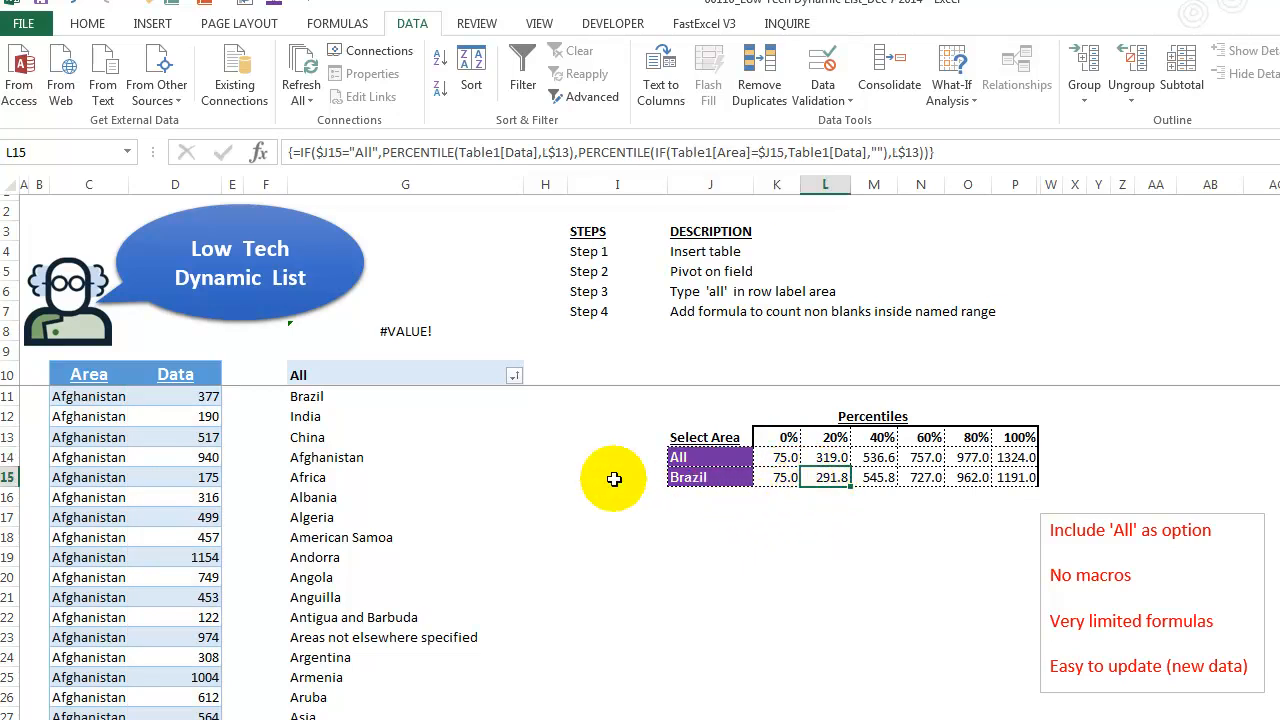
pyautogui.click(78, 187)
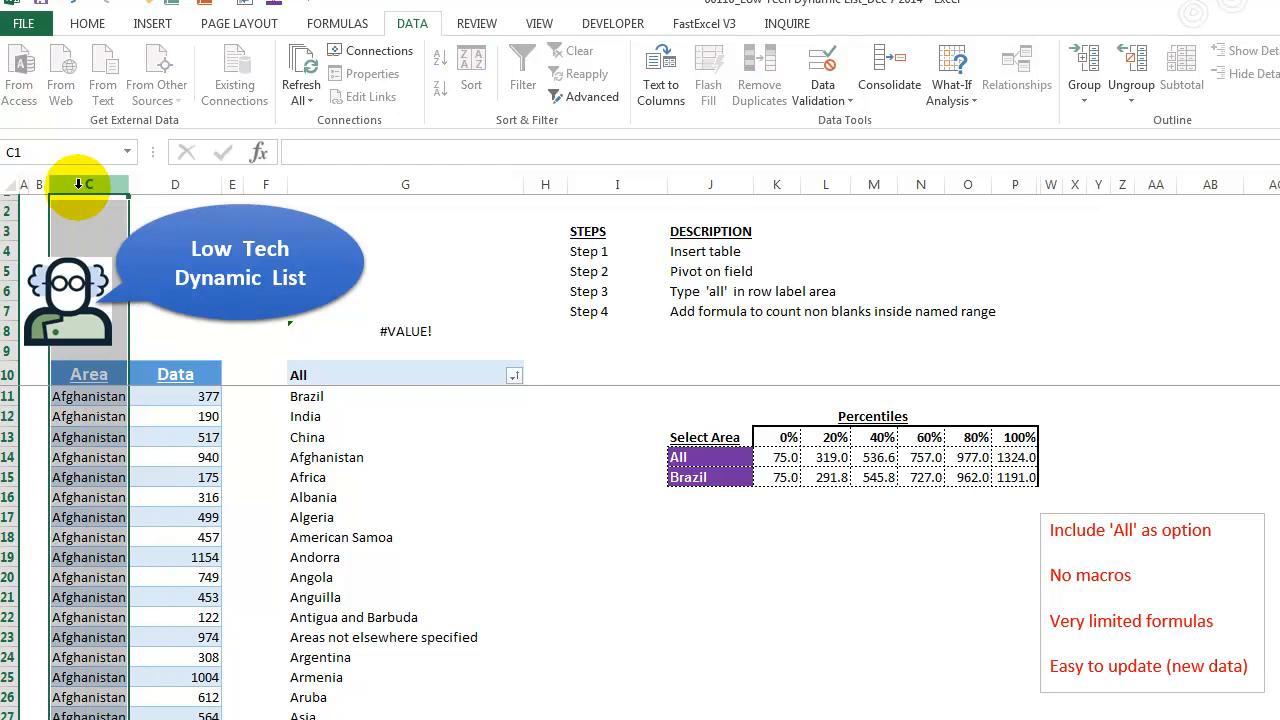
pyautogui.click(172, 185)
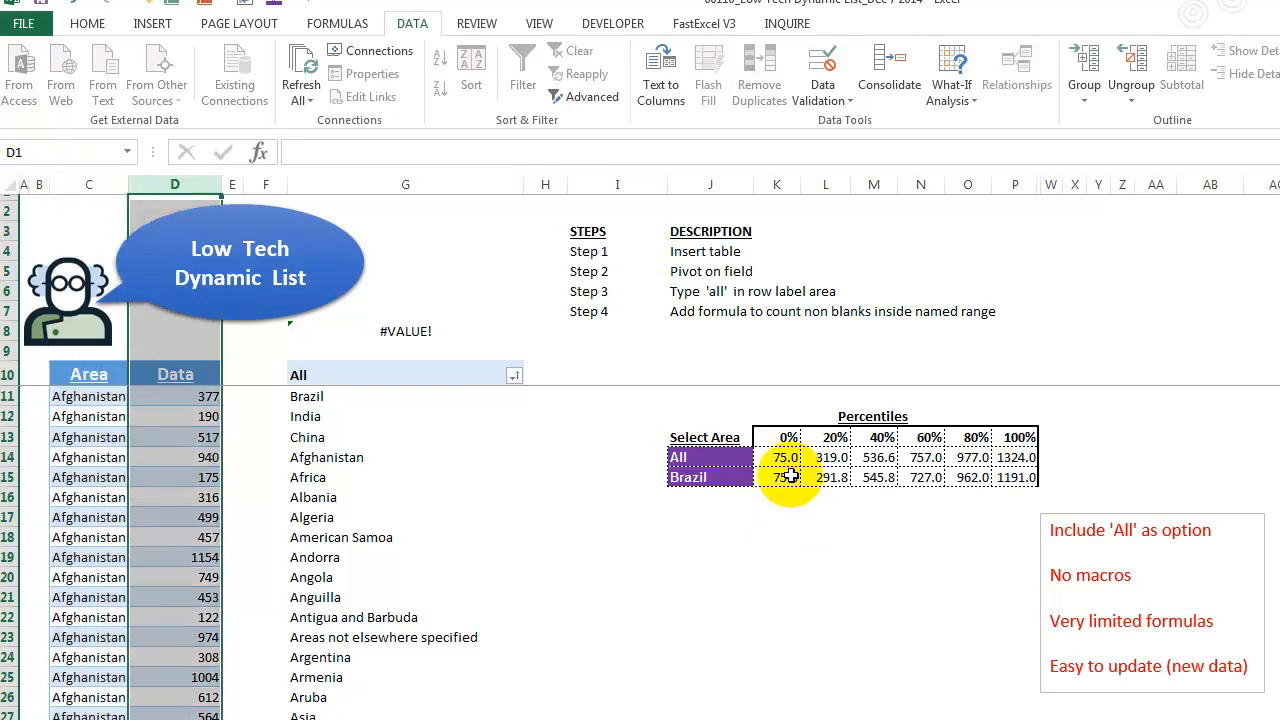
pyautogui.click(704, 513)
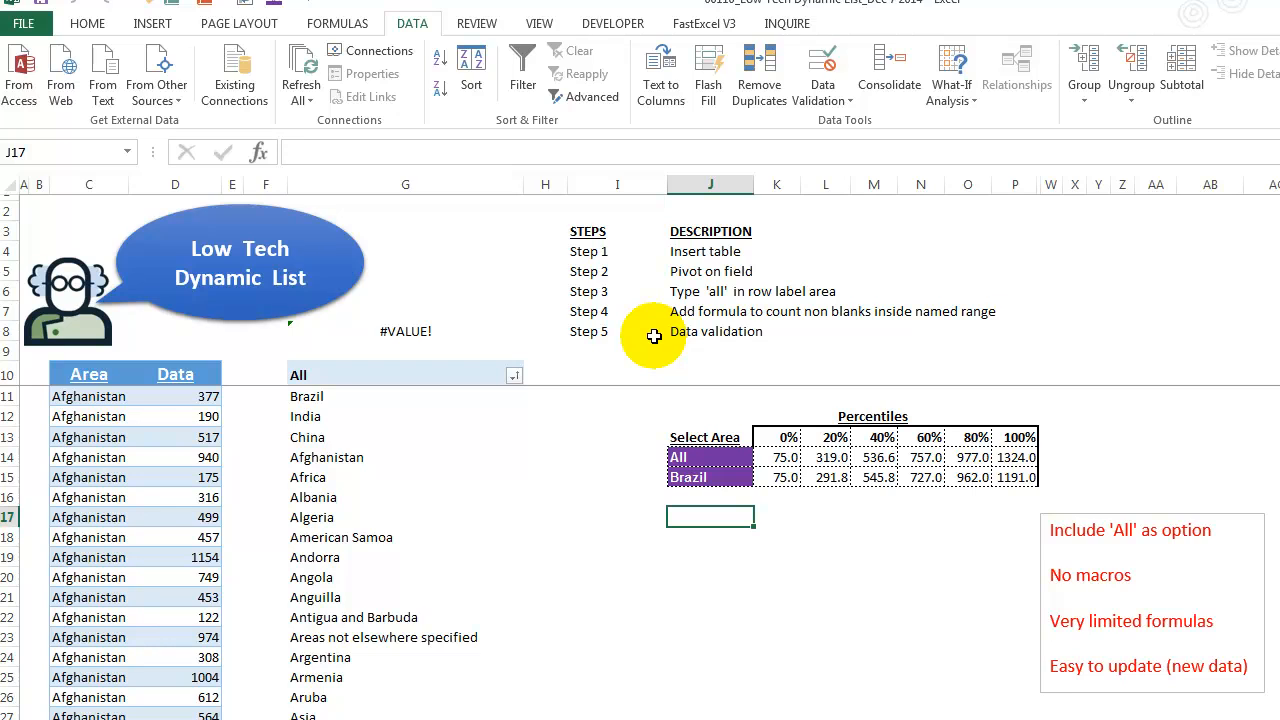
# - Append two new rows at the bottom of the data table with Area kevin's world and Data 88 and 52
pyautogui.click(80, 459)
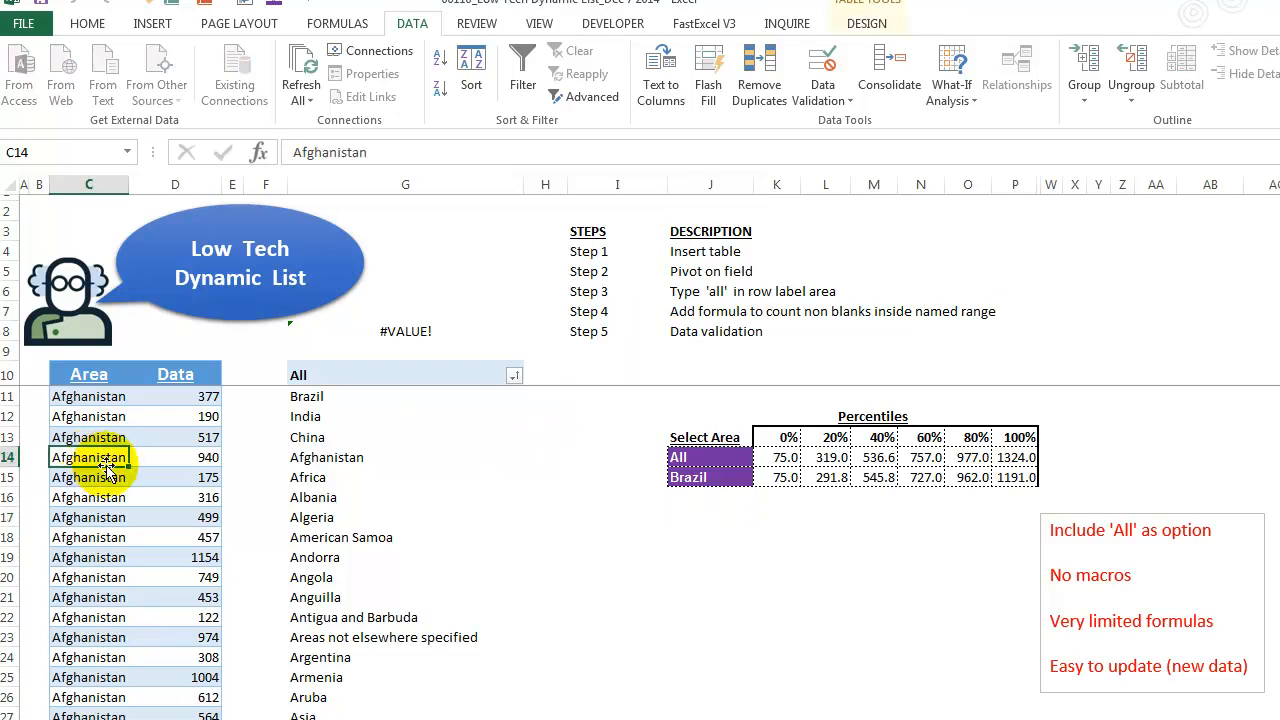
pyautogui.hotkey('ctrl', 'Down')
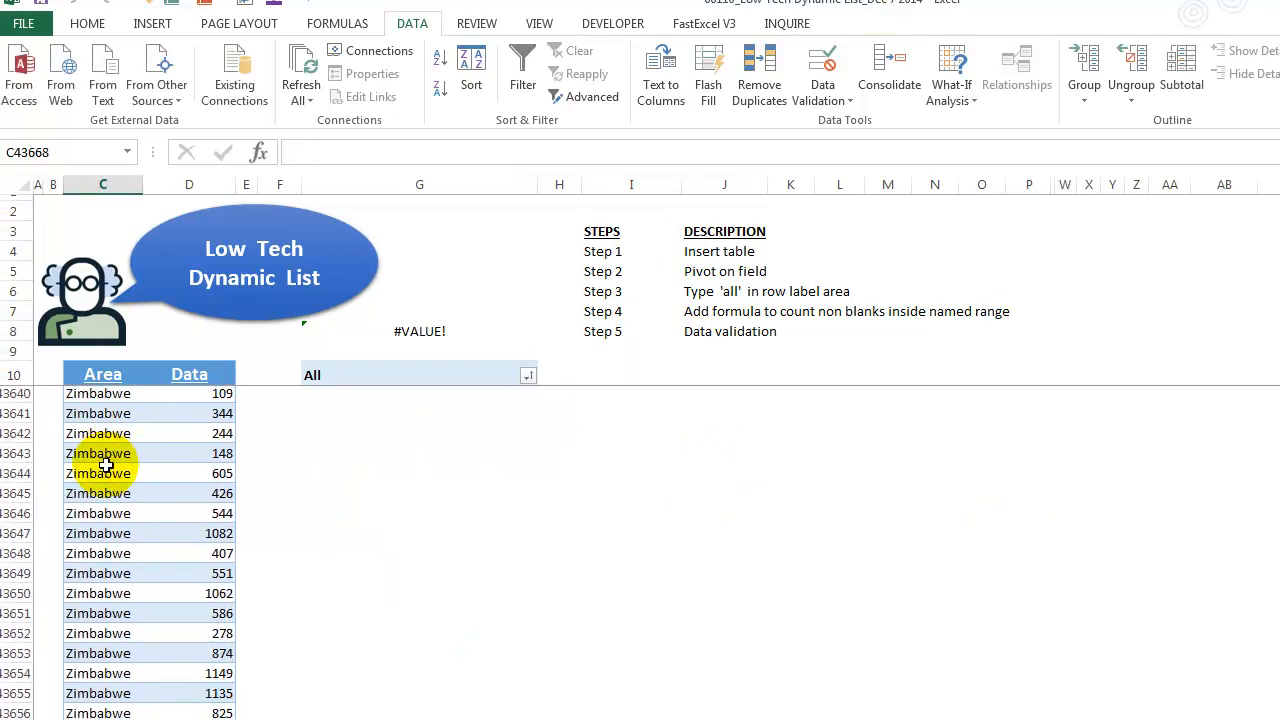
pyautogui.write("kevin's wo")
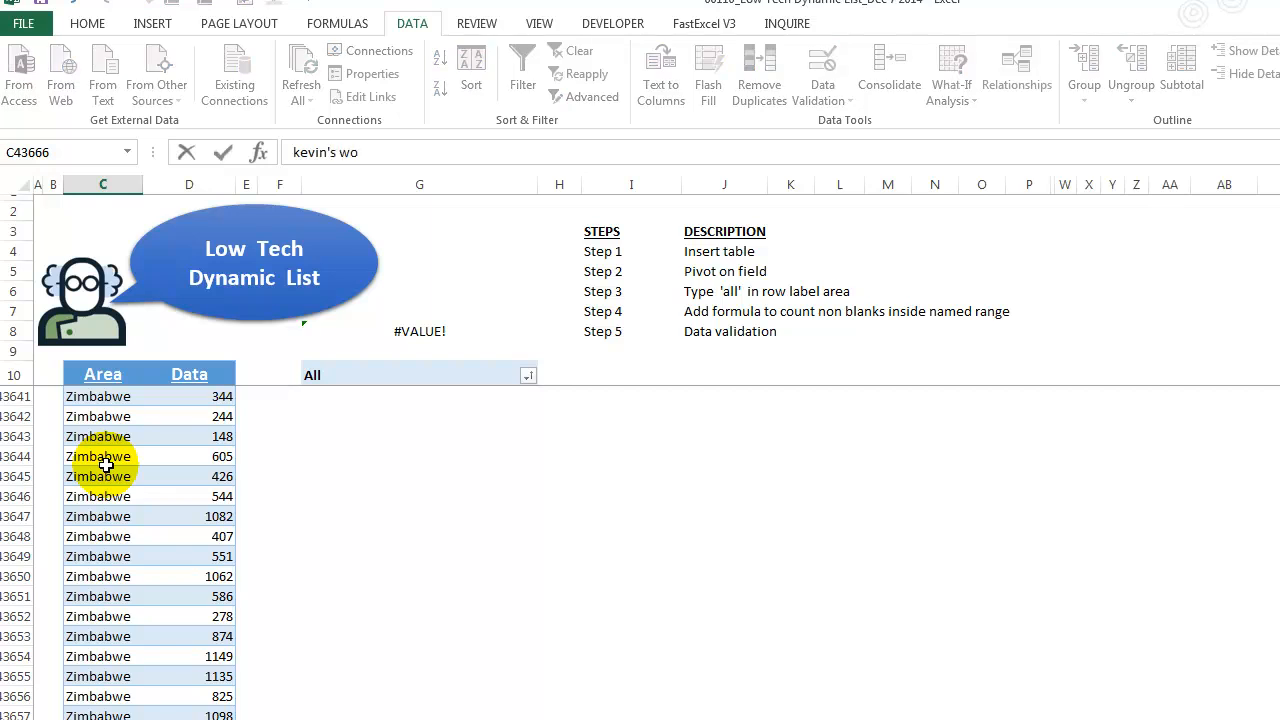
pyautogui.write('rld')
pyautogui.press('Tab')
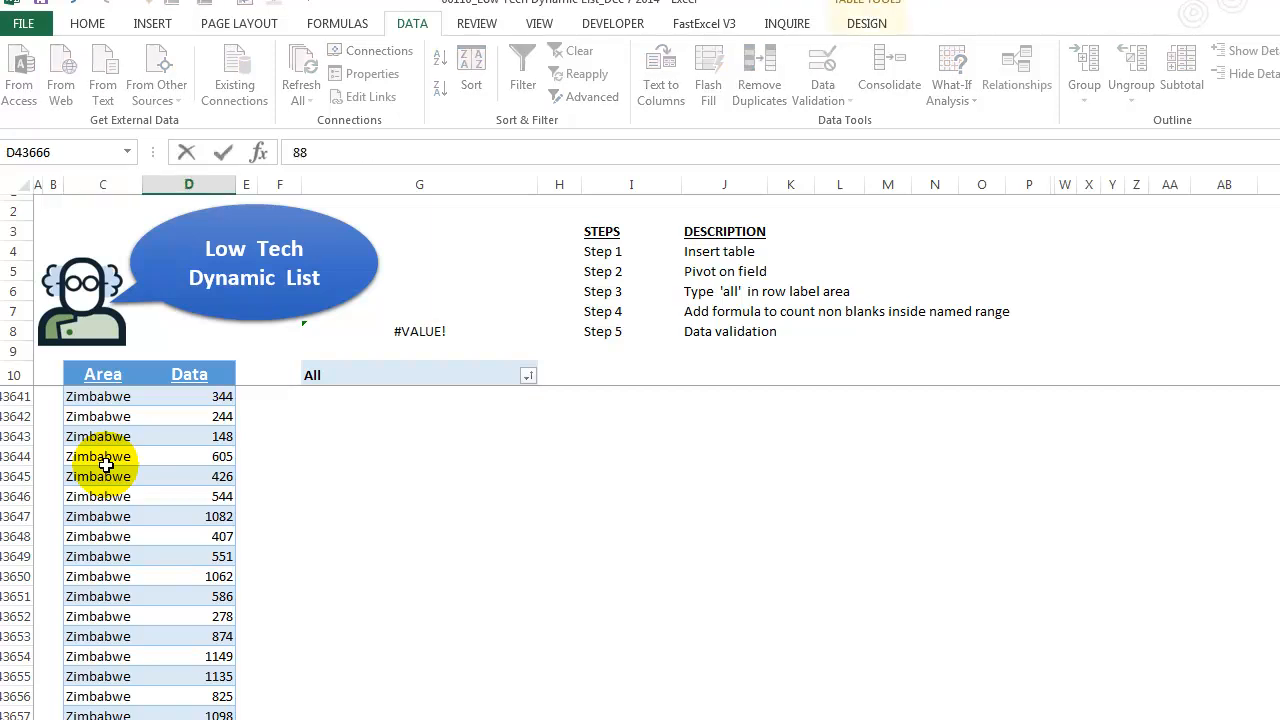
pyautogui.press('Return')
pyautogui.write("kevin's world")
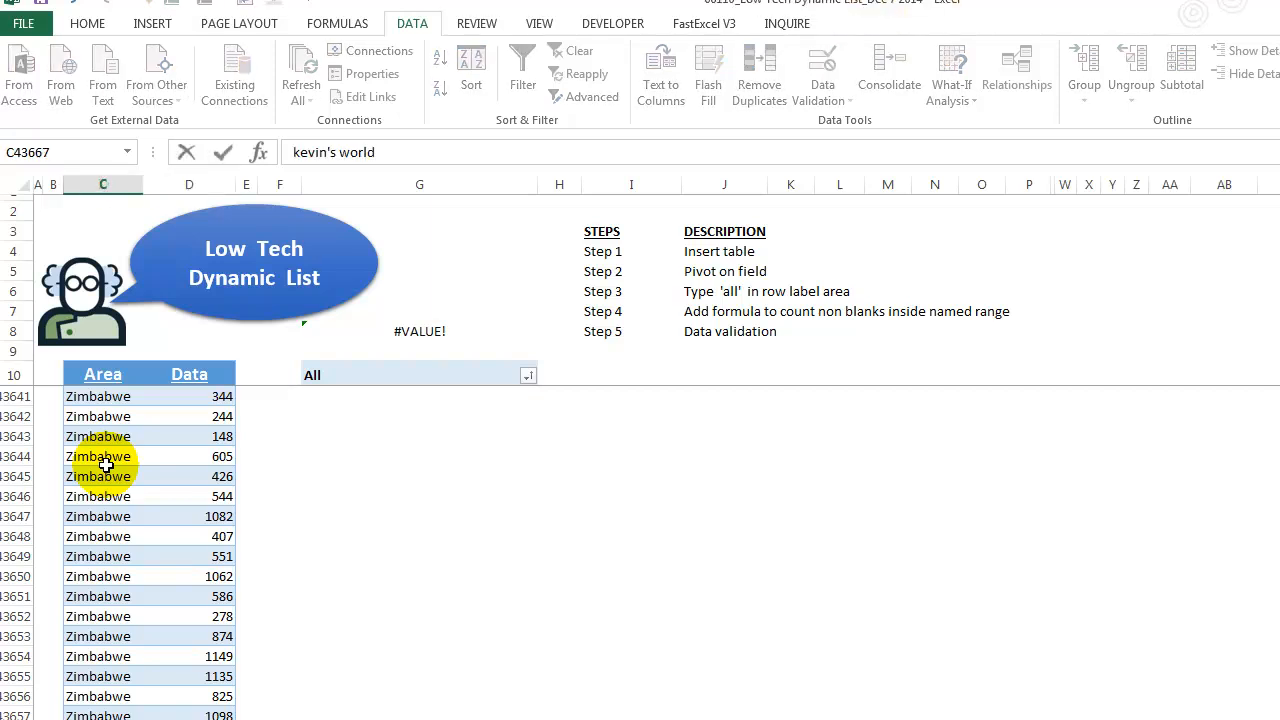
pyautogui.press('Tab')
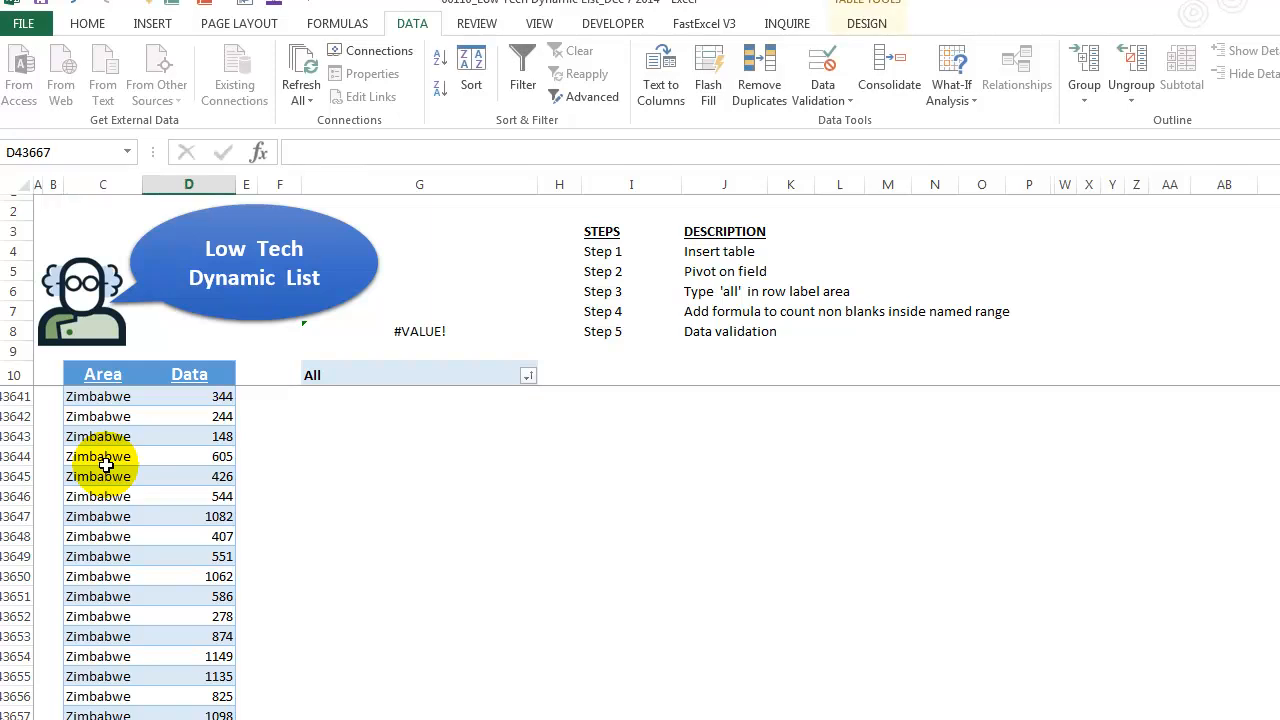
pyautogui.write('52')
pyautogui.press('Up')
pyautogui.scroll(-5, 106, 465)
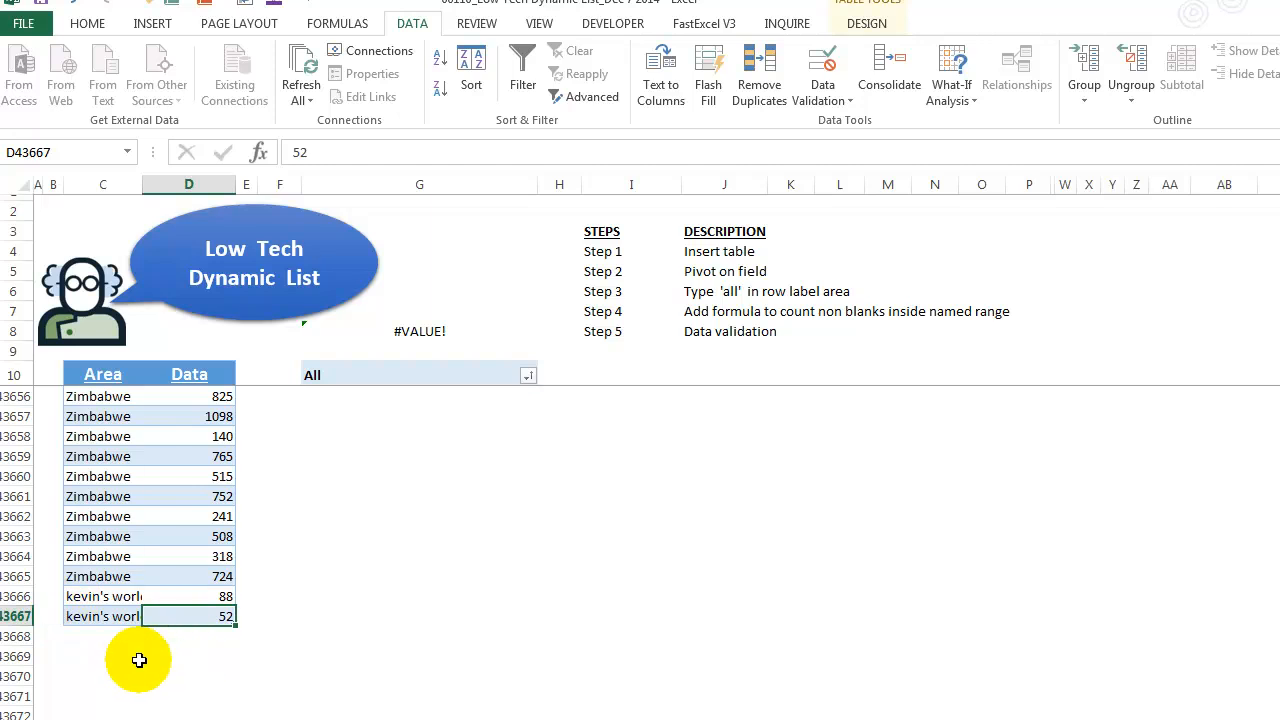
# - Refresh the area PivotTable so it picks up the new table rows
pyautogui.hotkey('ctrl', 'Home')
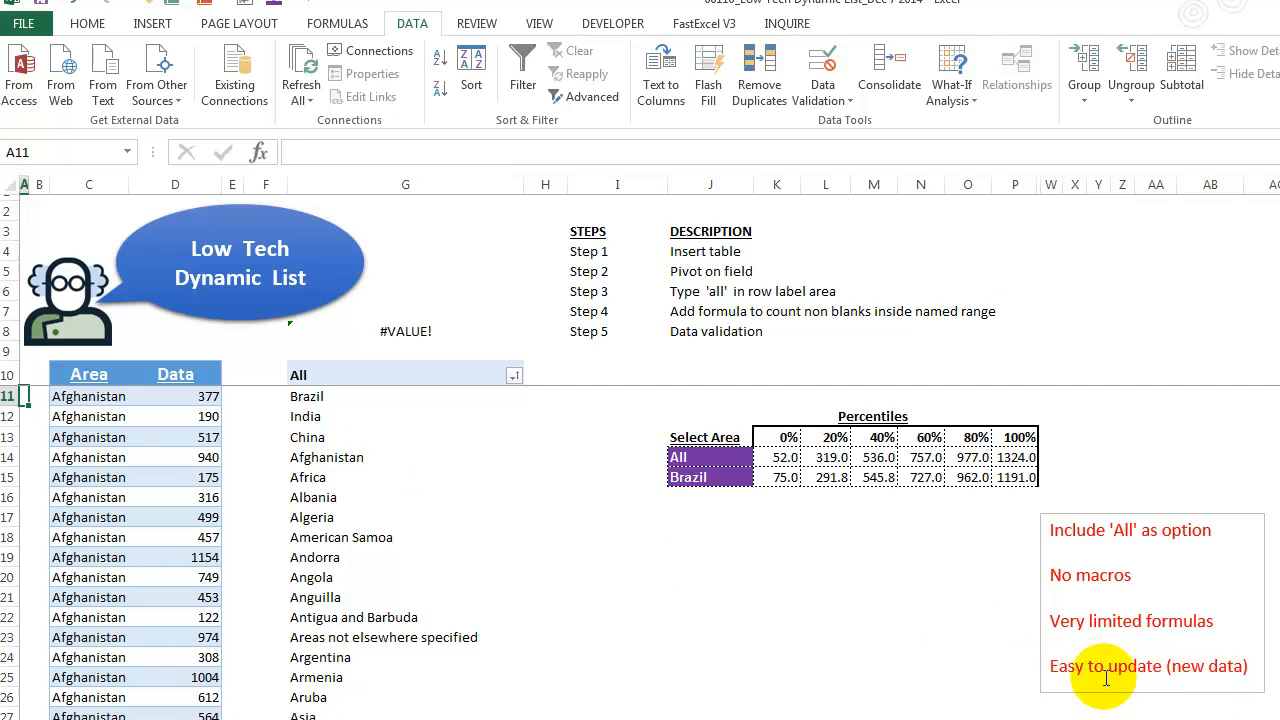
pyautogui.click(96, 477)
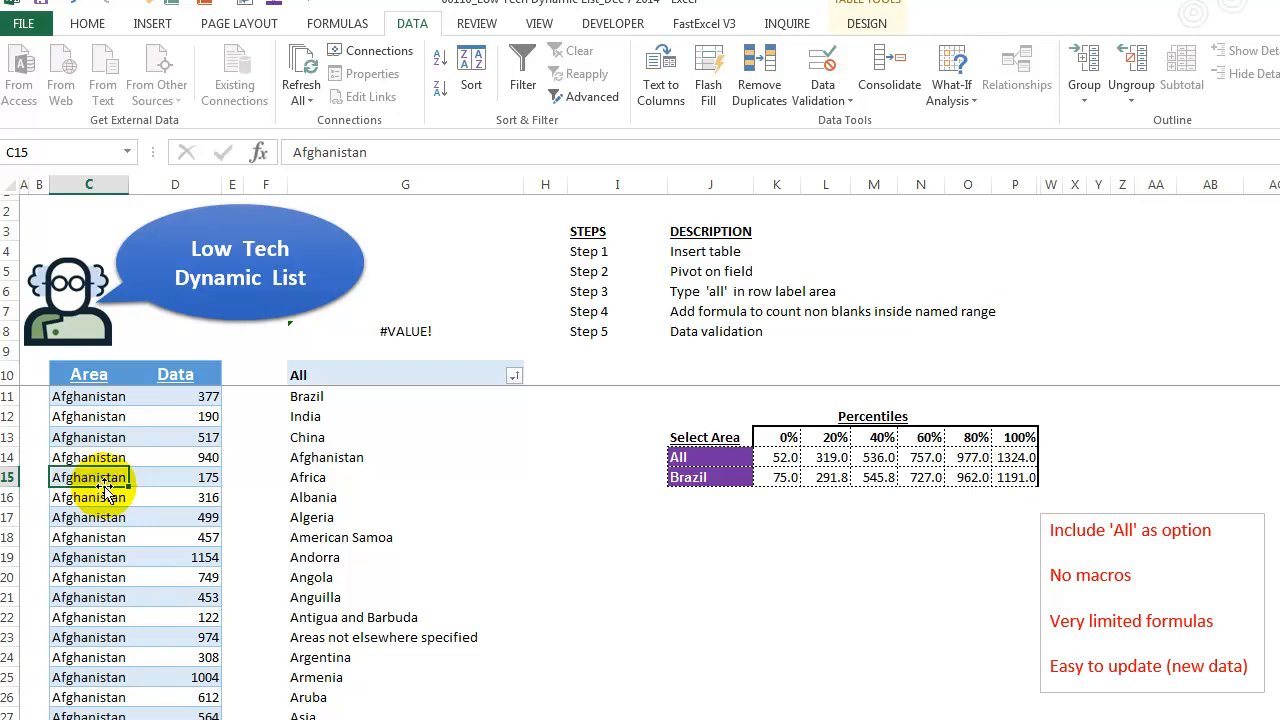
pyautogui.click(322, 457)
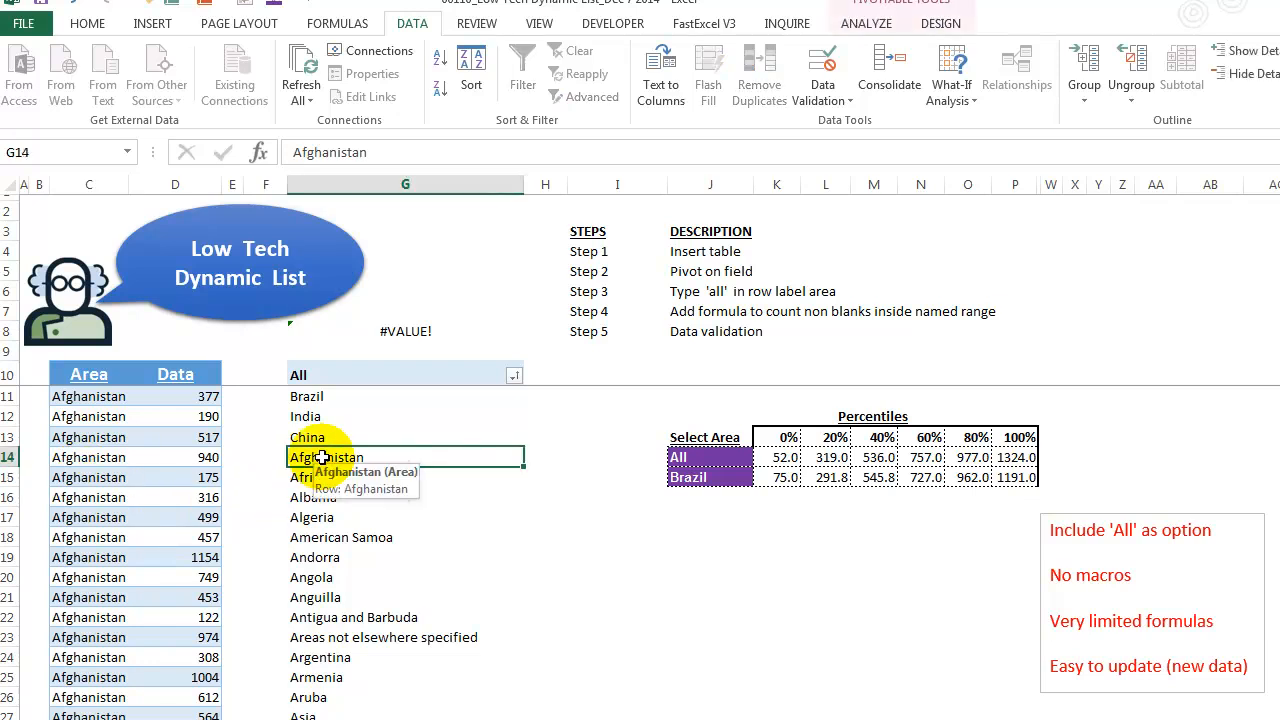
pyautogui.rightClick(322, 457)
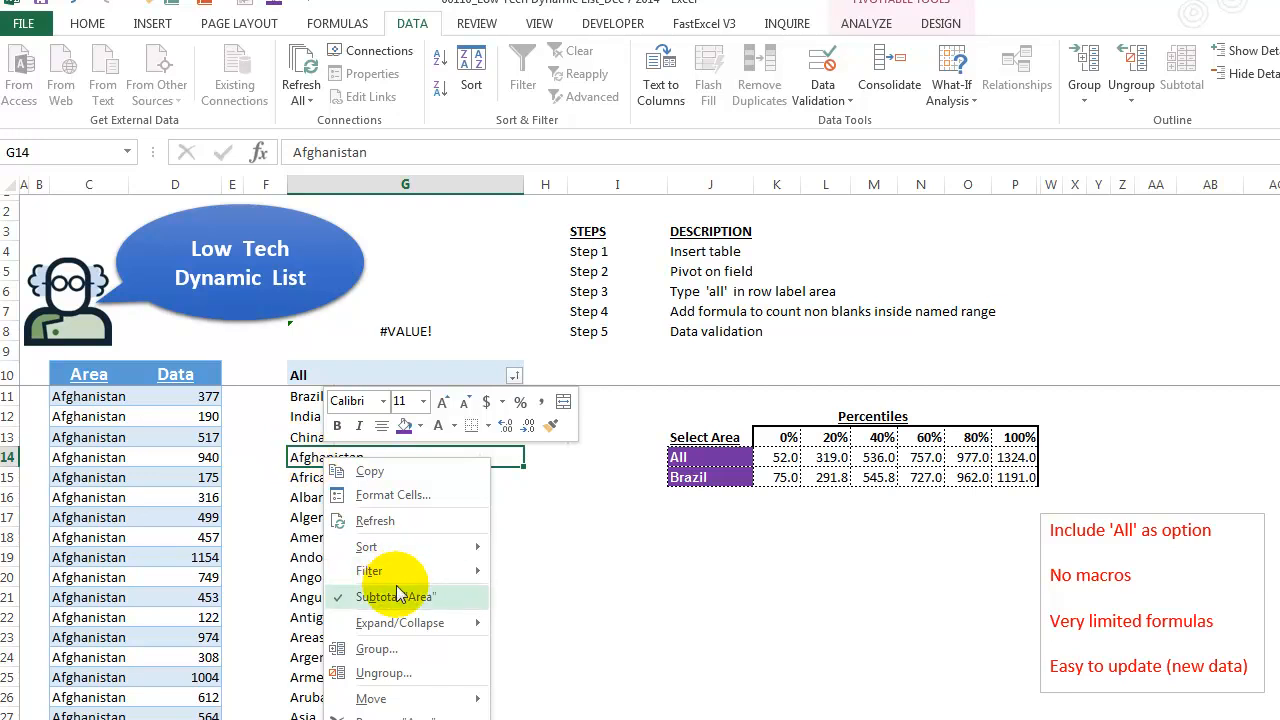
pyautogui.click(366, 522)
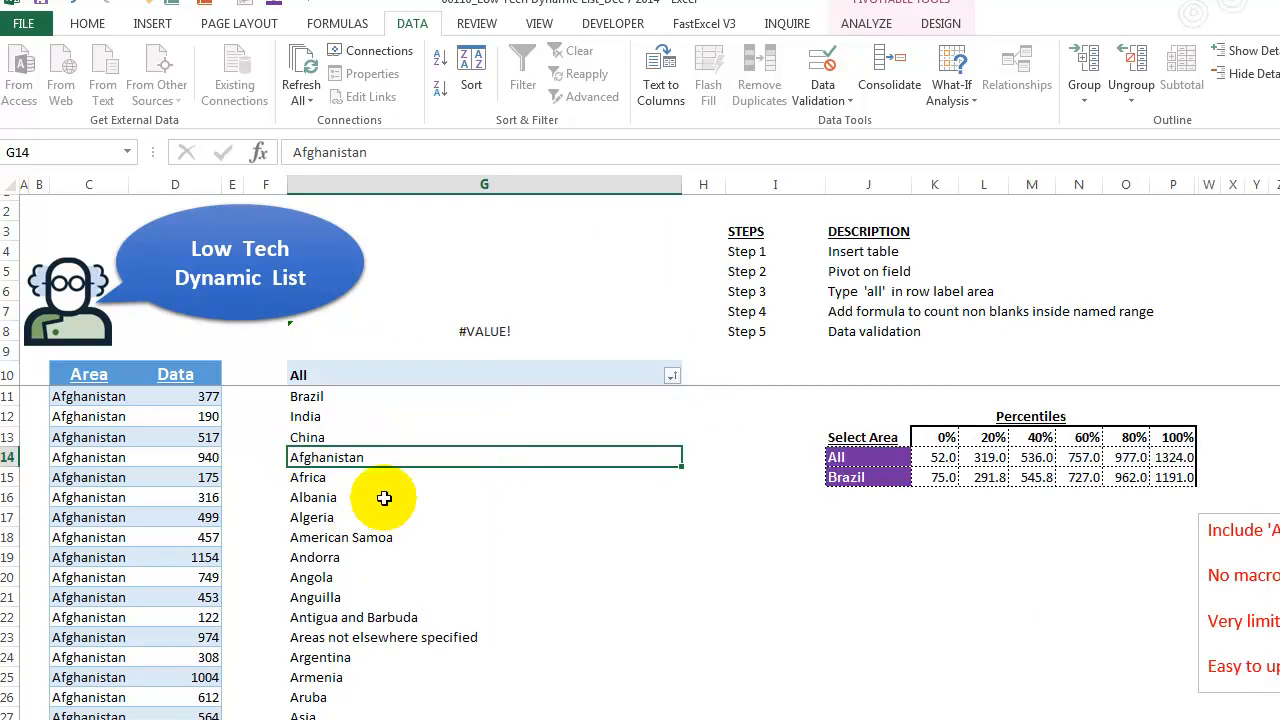
# - Narrow column G holding the PivotTable area list
pyautogui.click(945, 24)
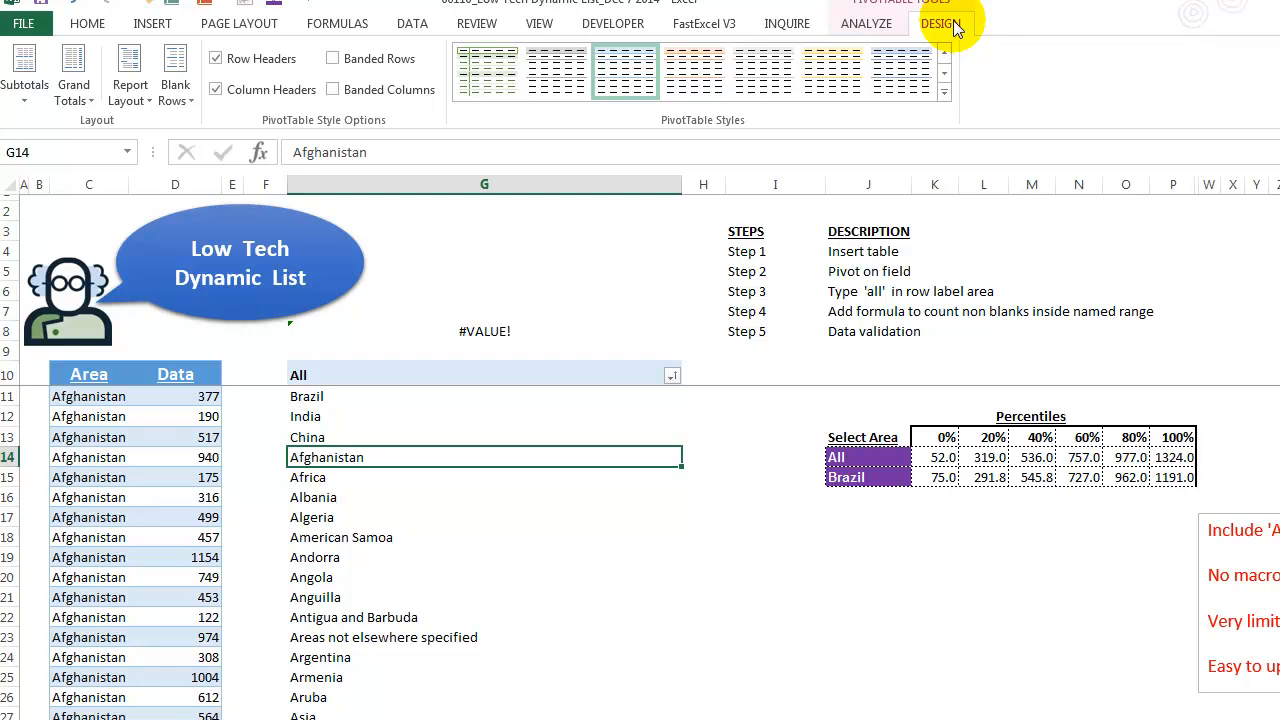
pyautogui.click(868, 26)
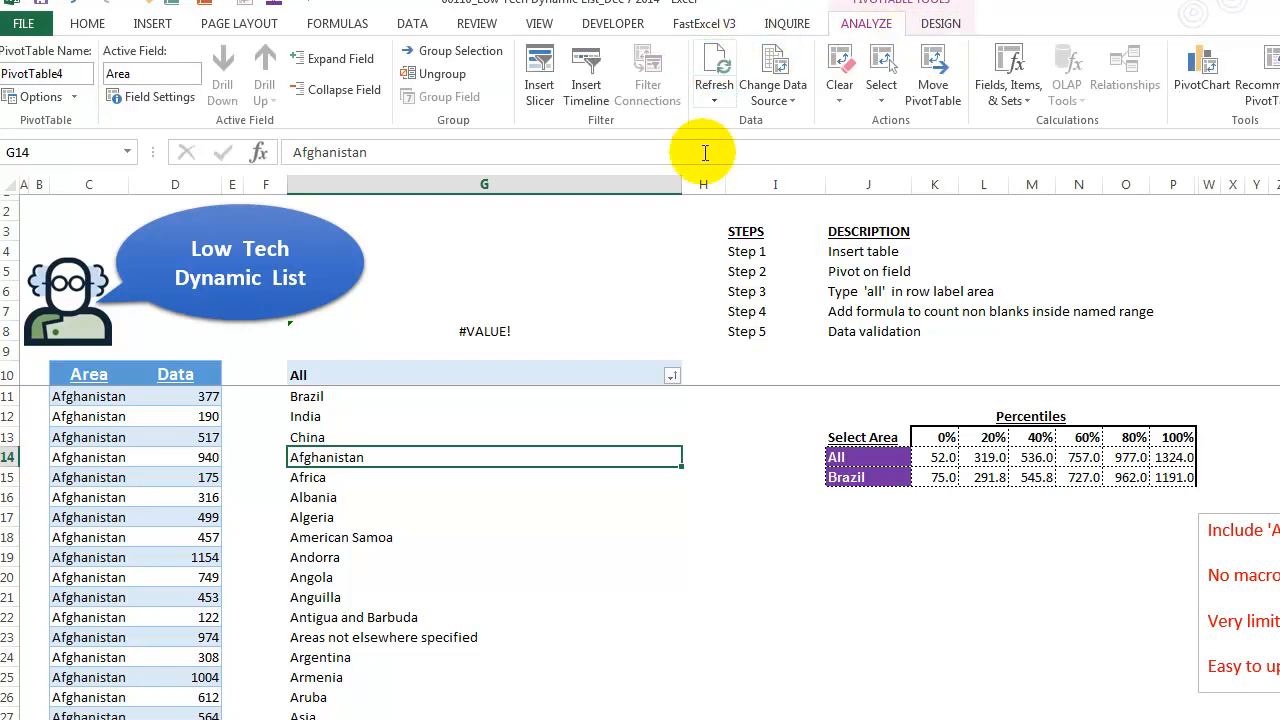
pyautogui.moveTo(681, 183); pyautogui.dragTo(565, 172)
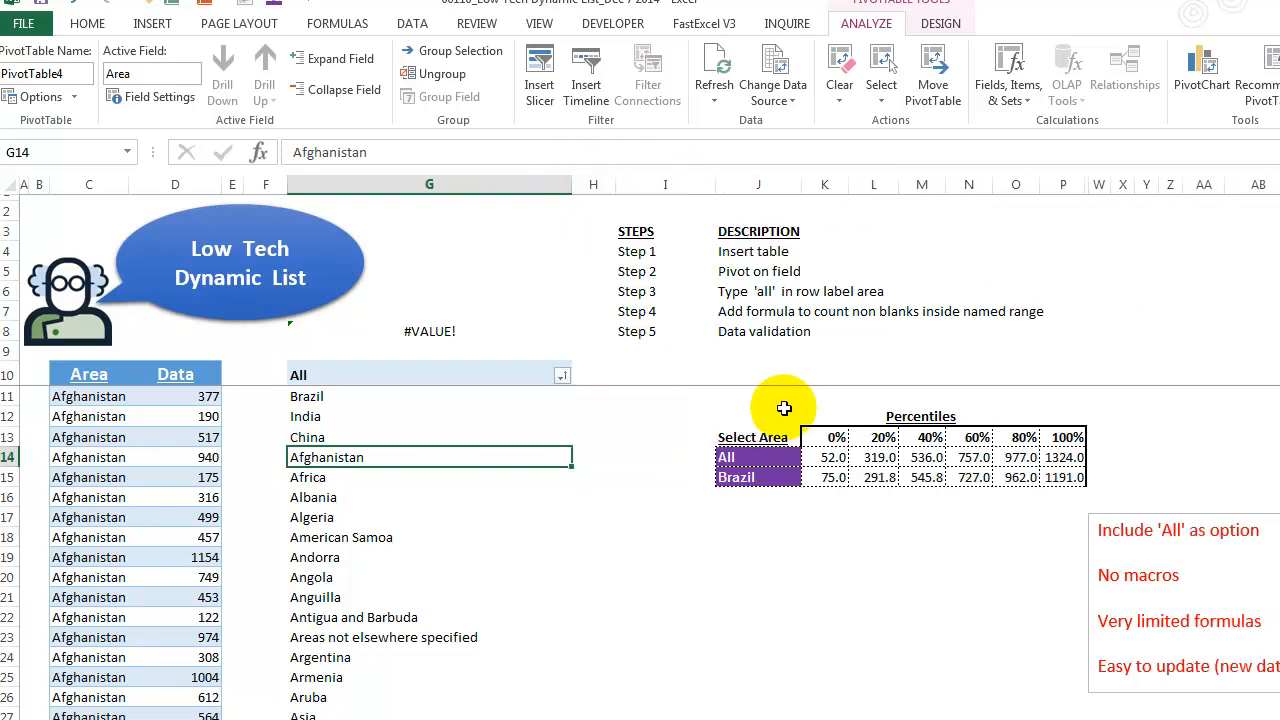
# - Pick kevin's world from the Select Area dropdown in J15
pyautogui.click(773, 476)
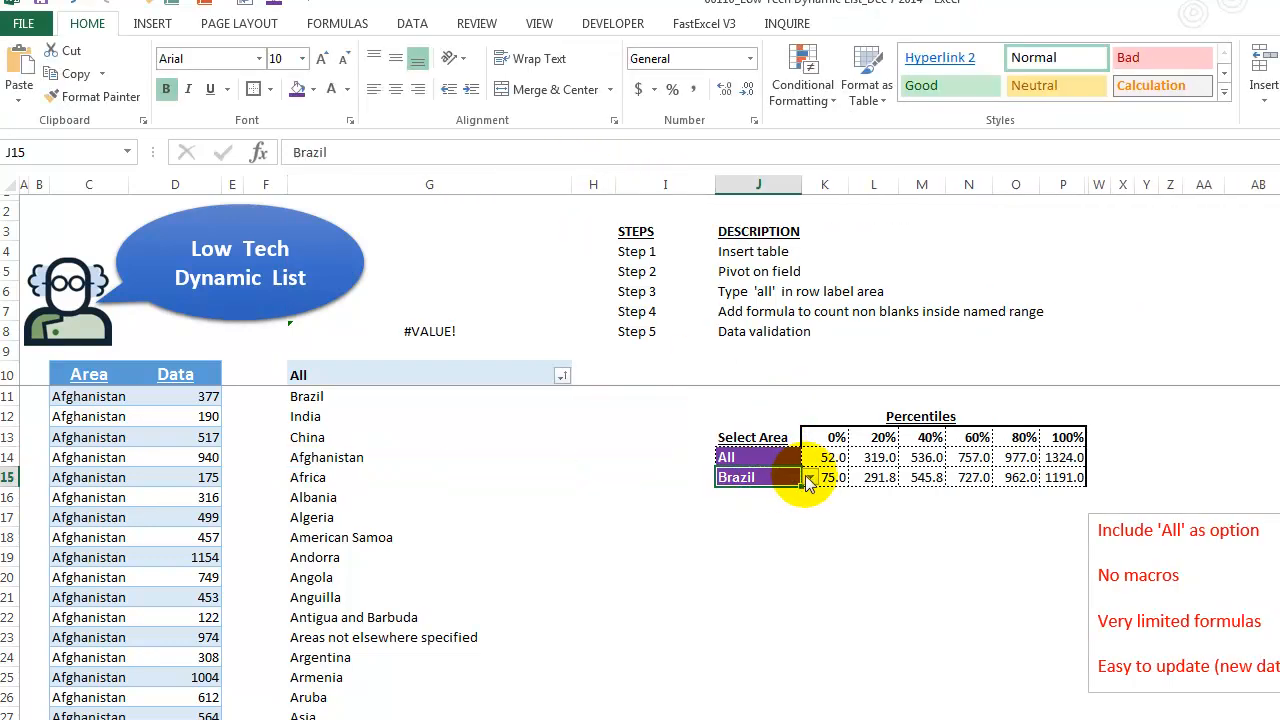
pyautogui.click(810, 477)
pyautogui.click(812, 560)
pyautogui.click(812, 561)
pyautogui.click(812, 561)
pyautogui.click(812, 561)
pyautogui.click(812, 561)
pyautogui.click(812, 561)
pyautogui.click(812, 561)
pyautogui.click(812, 561)
pyautogui.click(812, 561)
pyautogui.click(812, 562)
pyautogui.click(812, 562)
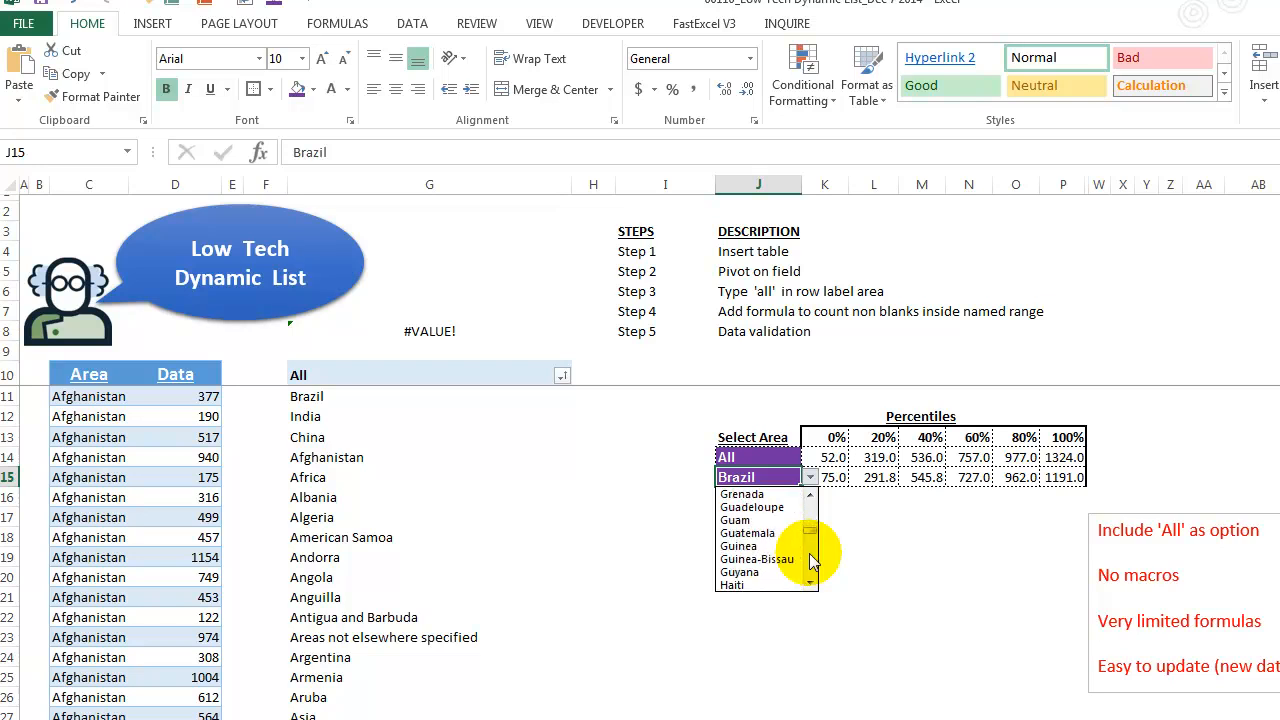
pyautogui.click(815, 565)
pyautogui.click(816, 569)
pyautogui.click(817, 573)
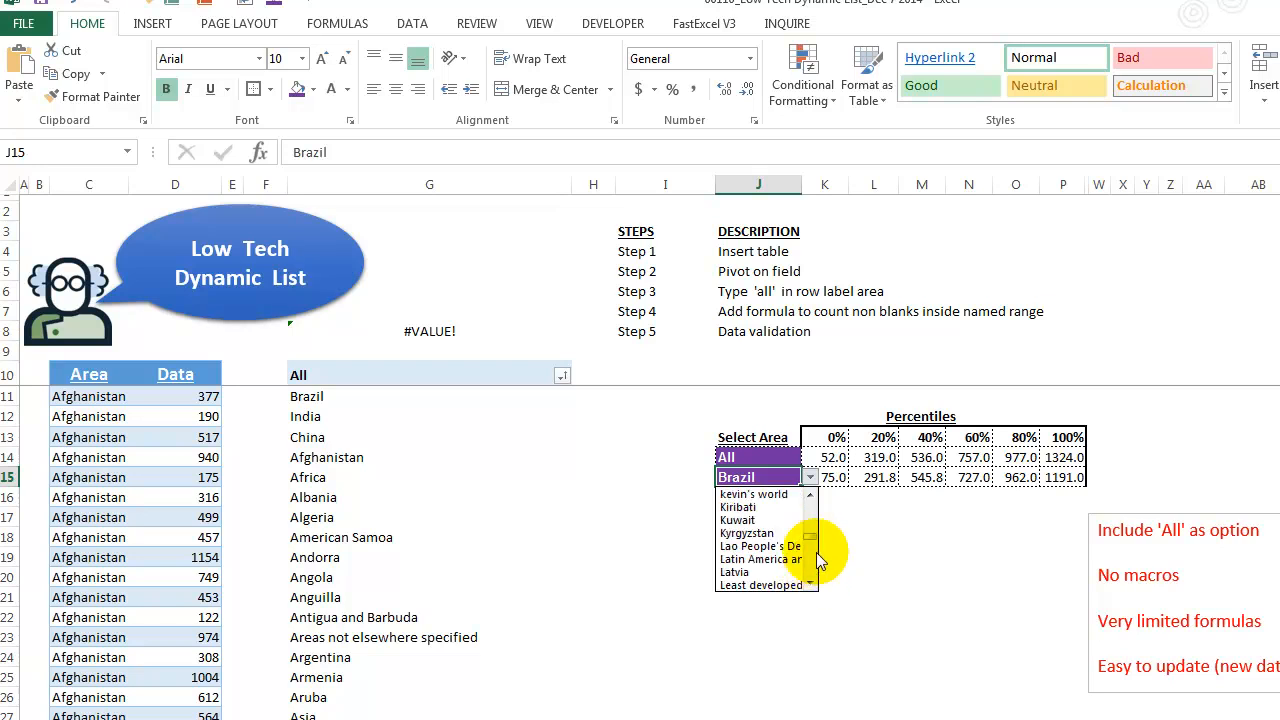
pyautogui.click(811, 494)
pyautogui.click(780, 508)
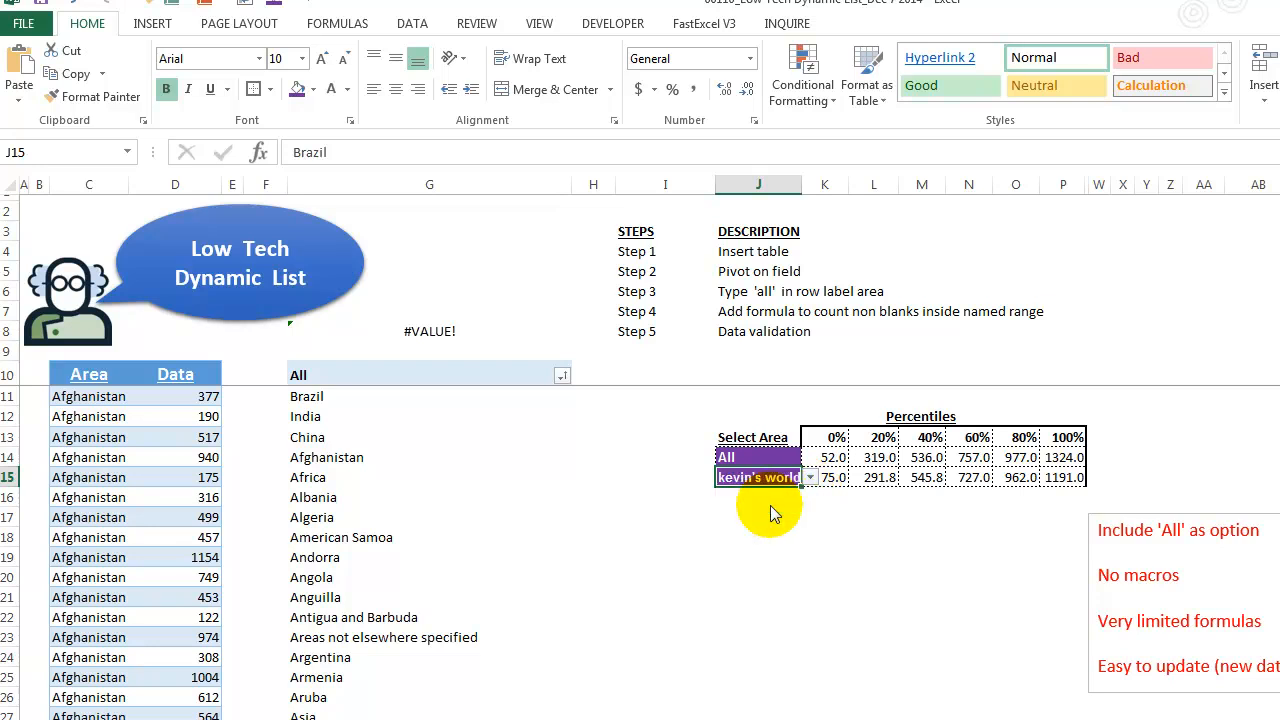
pyautogui.press('Down')
pyautogui.press('Down')
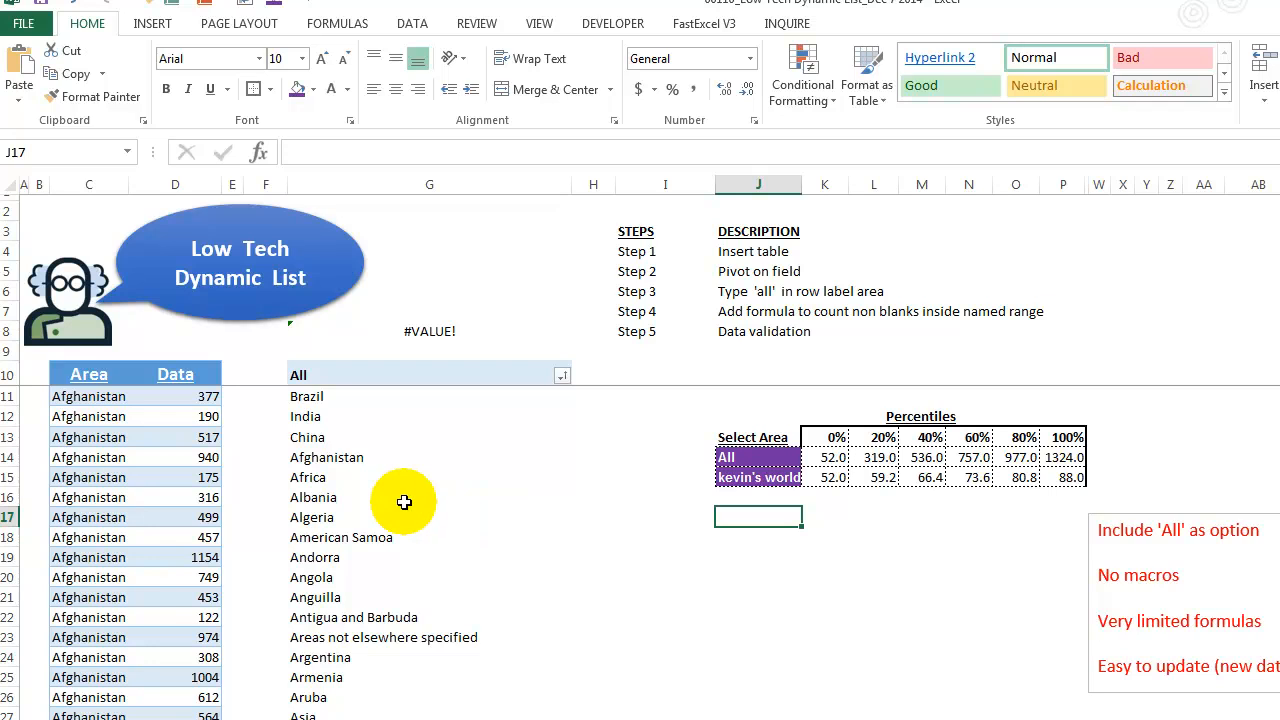
pyautogui.click(325, 457)
pyautogui.rightClick(325, 457)
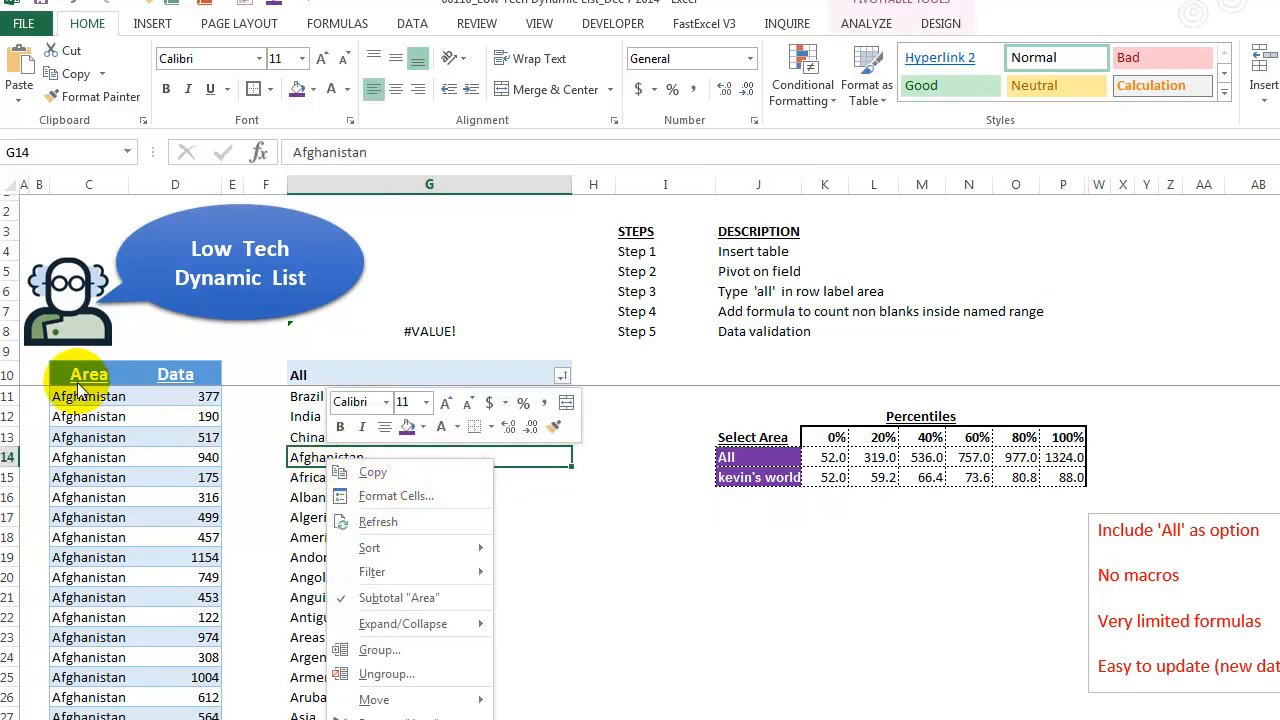
pyautogui.click(758, 474)
pyautogui.click(766, 477)
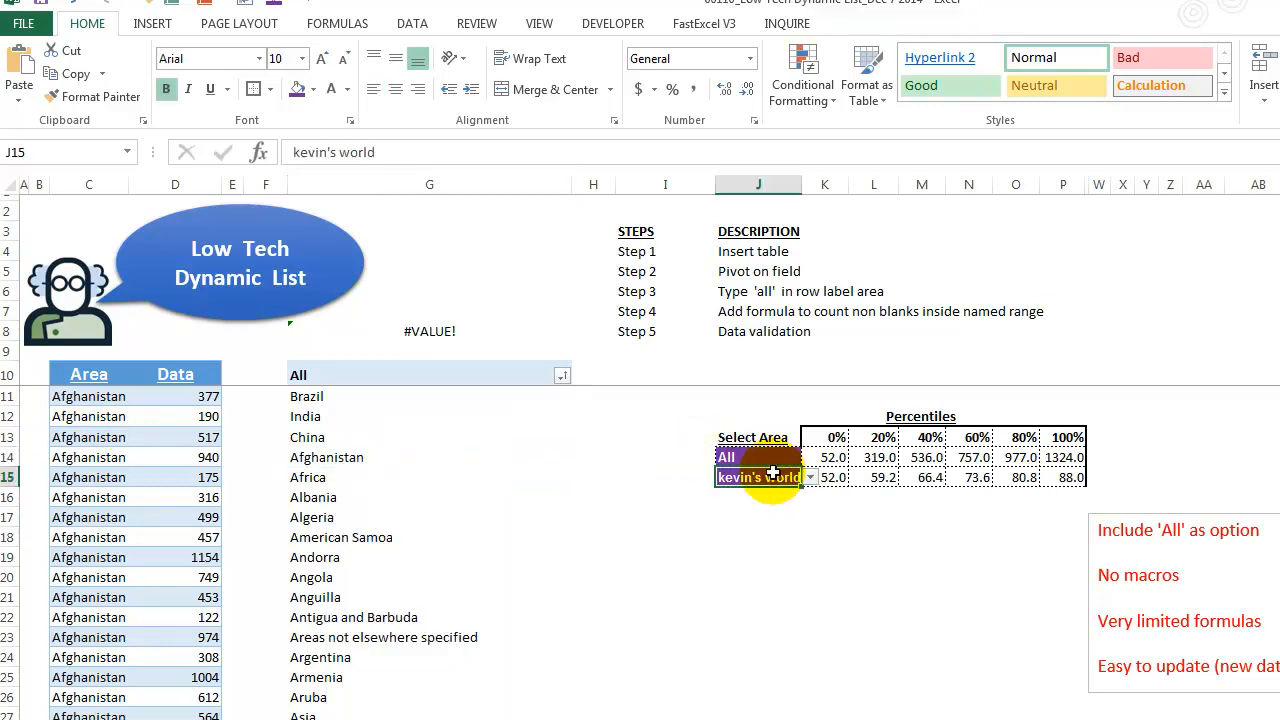